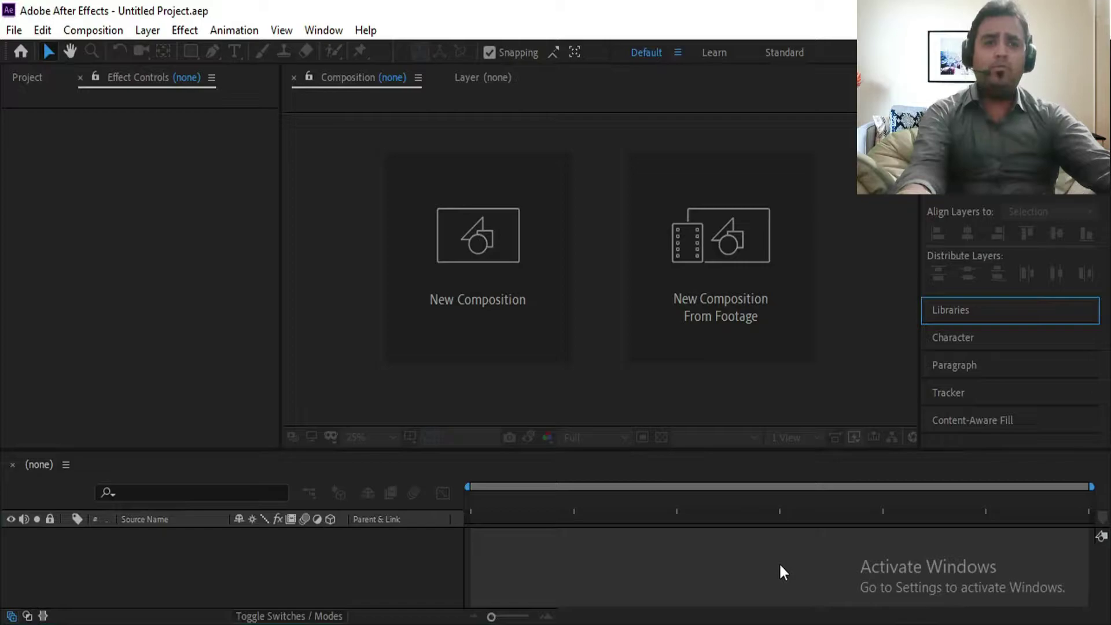
left_click(790, 570)
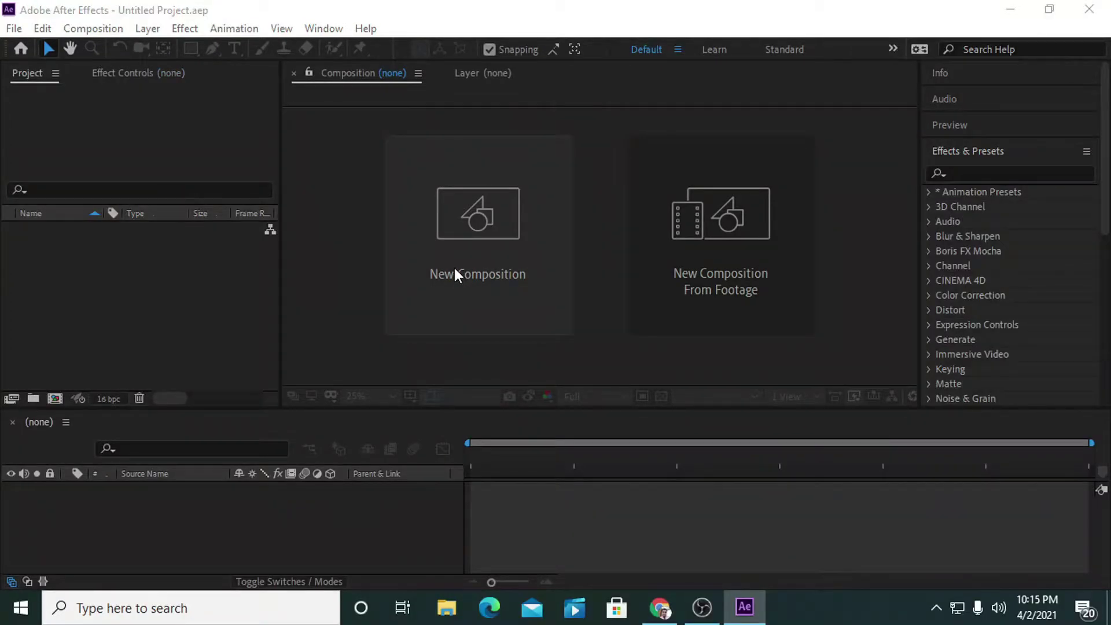
Create a new 1920 x 1080 composition named Main at 30 fps with a 20-second duration
left_click(453, 265)
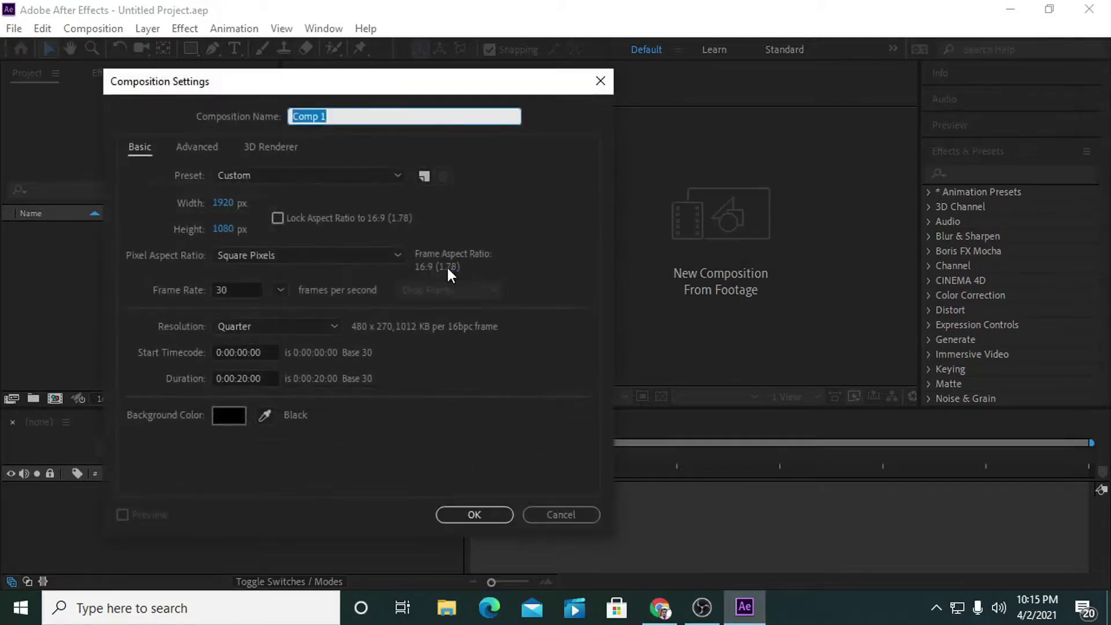
triple_click(331, 116)
type("Main")
left_click(474, 516)
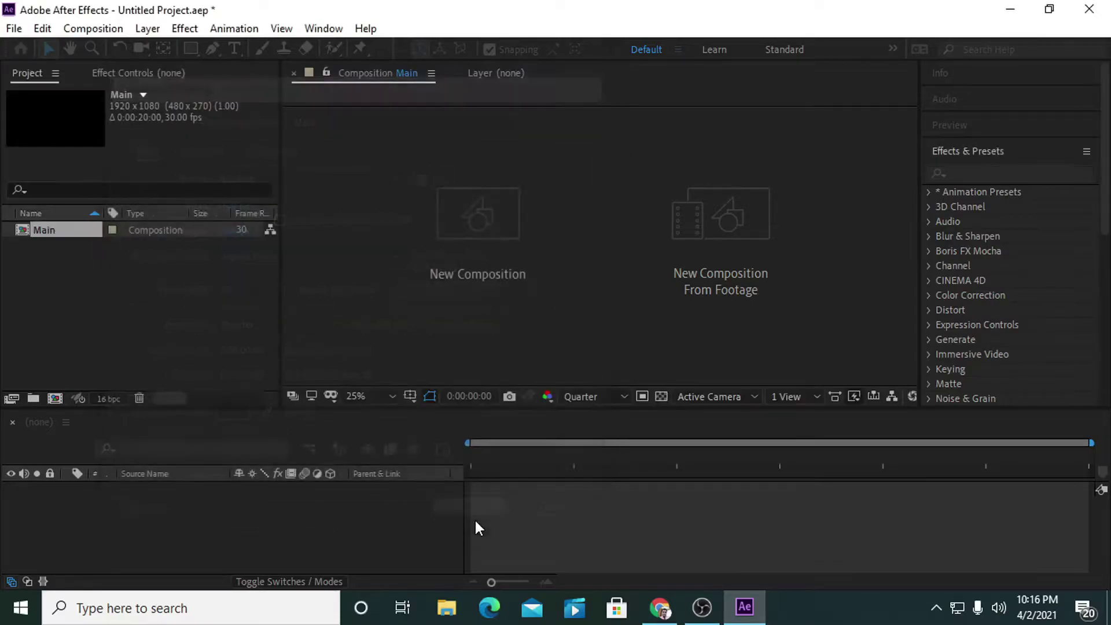
Create a second 1920 x 1080 composition named circle at 30 fps with a 20-second duration
left_click(68, 295)
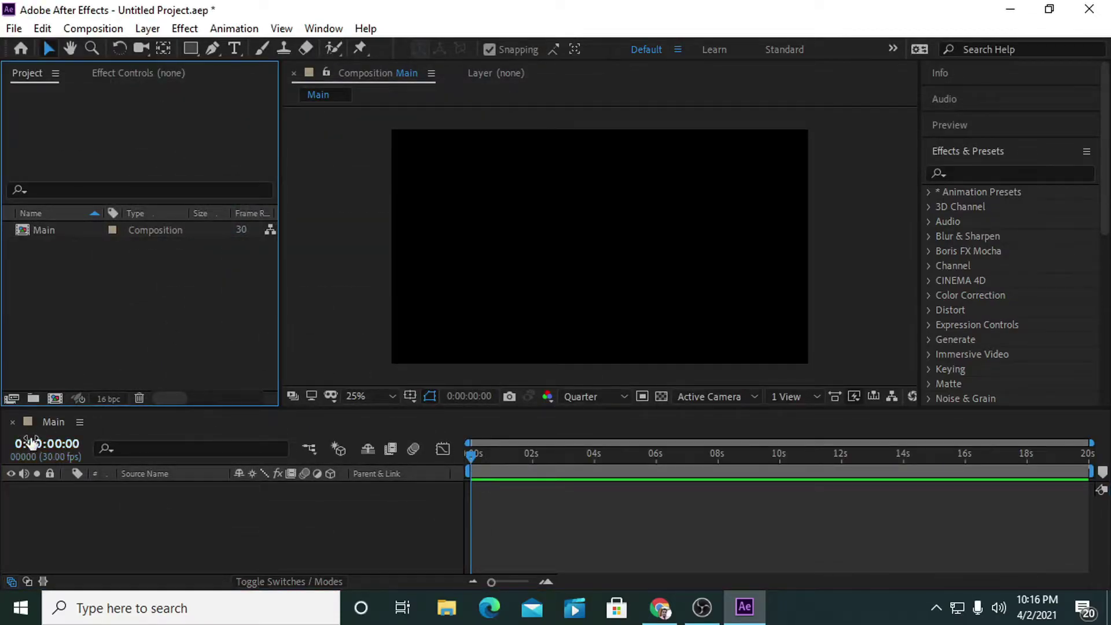
left_click(55, 399)
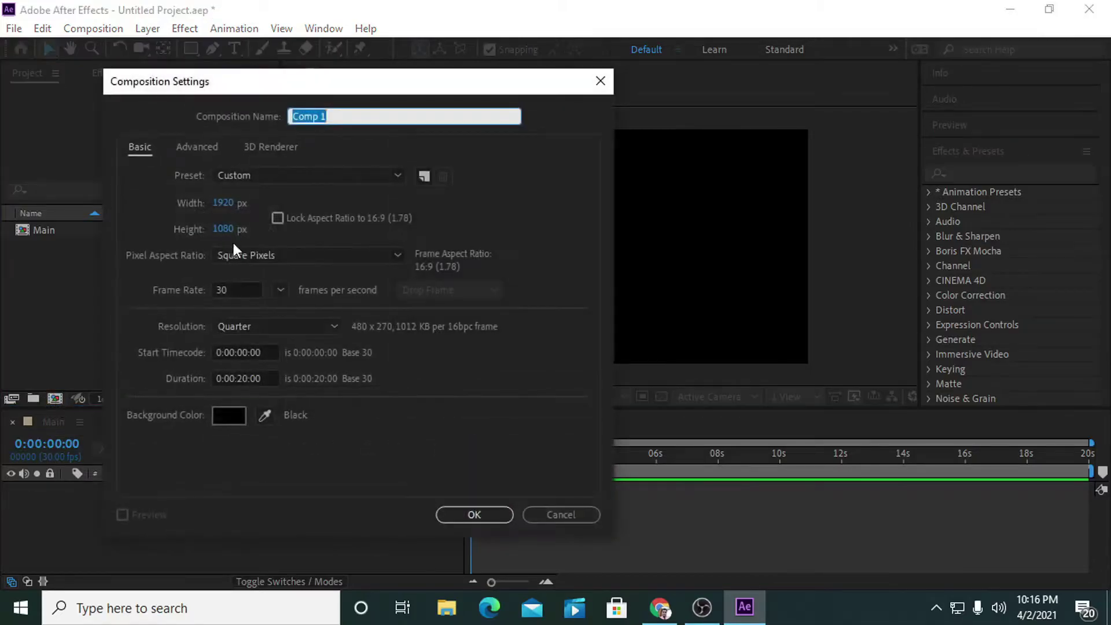
type("circle")
left_click(471, 511)
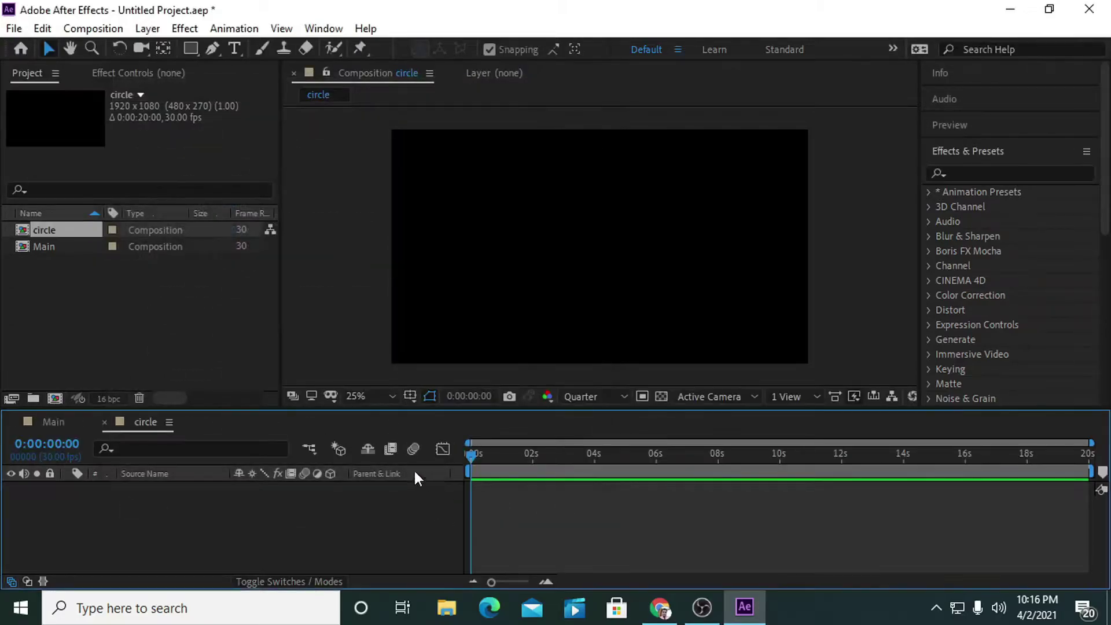
Set up the Ellipse tool with a white stroke and the fill set to None
left_click(190, 49)
left_click(247, 86)
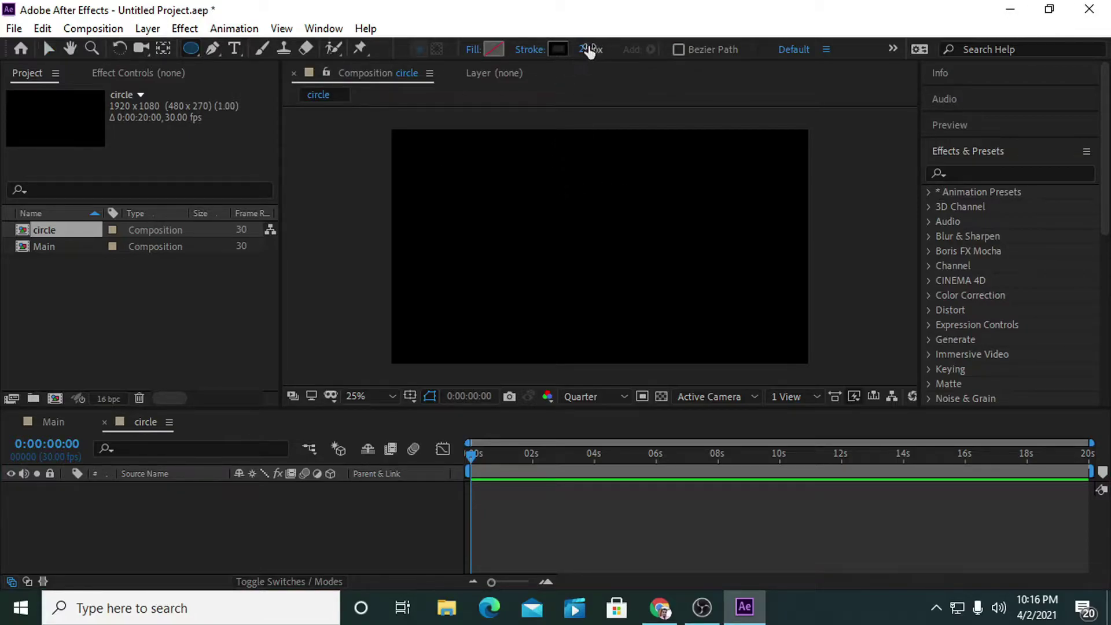
left_click(558, 49)
mouse_move(129, 444)
left_mouse_down()
mouse_move(64, 332)
mouse_move(40, 323)
left_mouse_up()
left_click(463, 325)
left_click(472, 49)
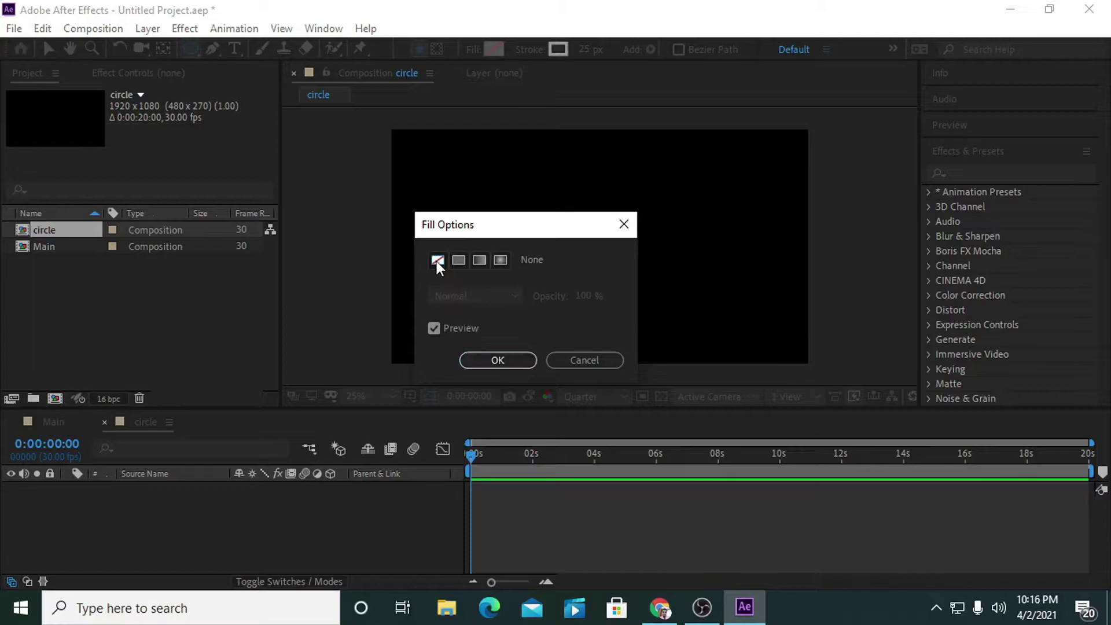
left_click(497, 361)
Draw a circle about 1208 px in diameter in the circle composition and set its stroke width to 75 px
left_click_drag(550, 187, 674, 320)
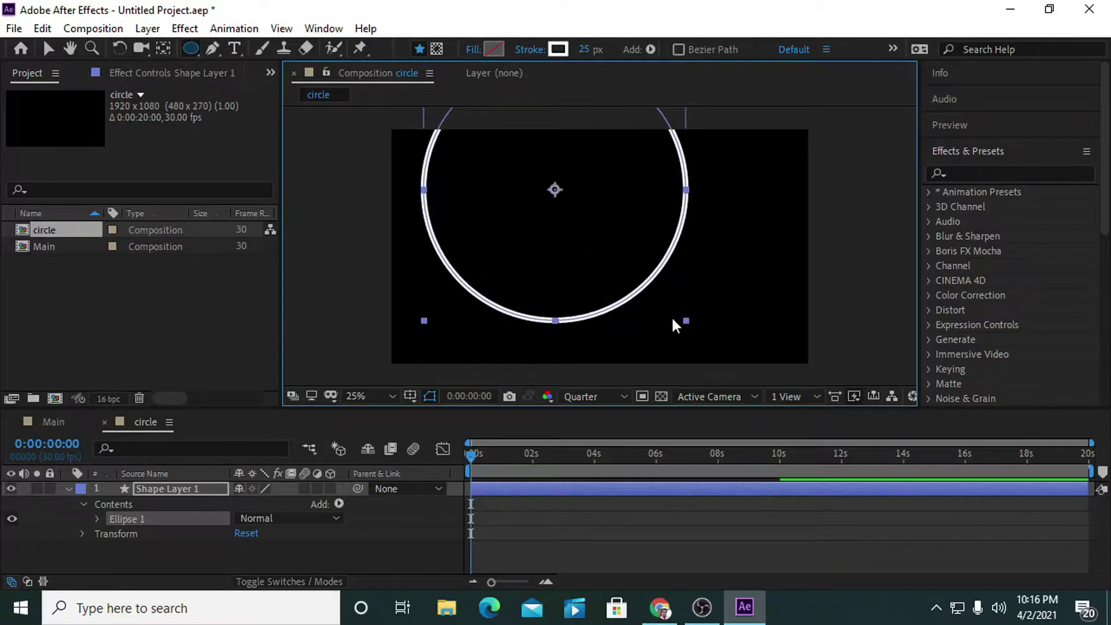
left_click(614, 46)
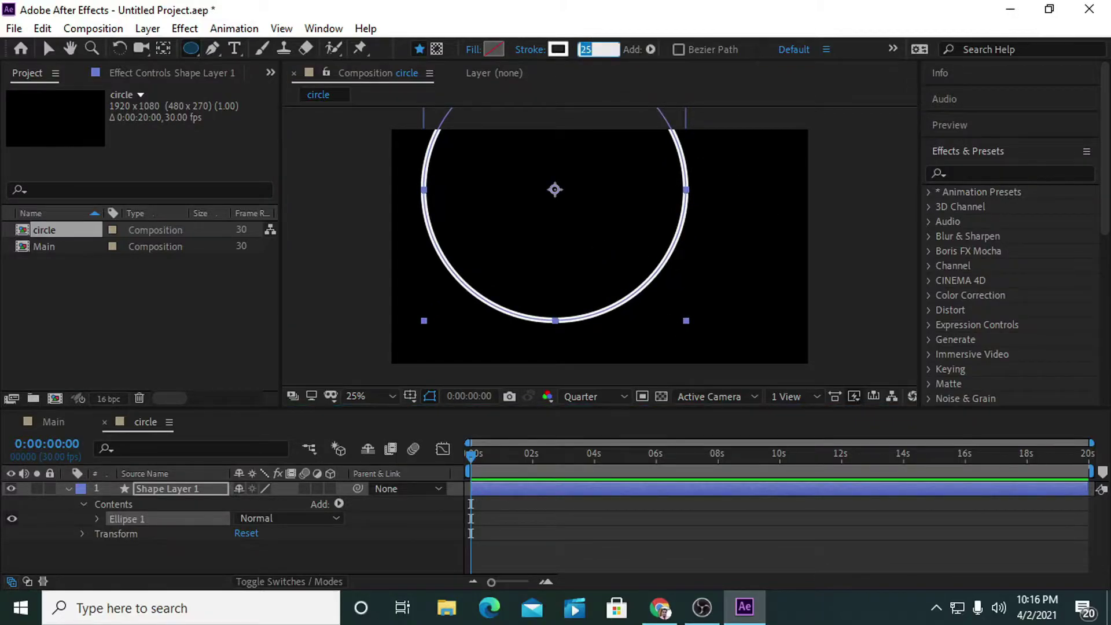
type("75")
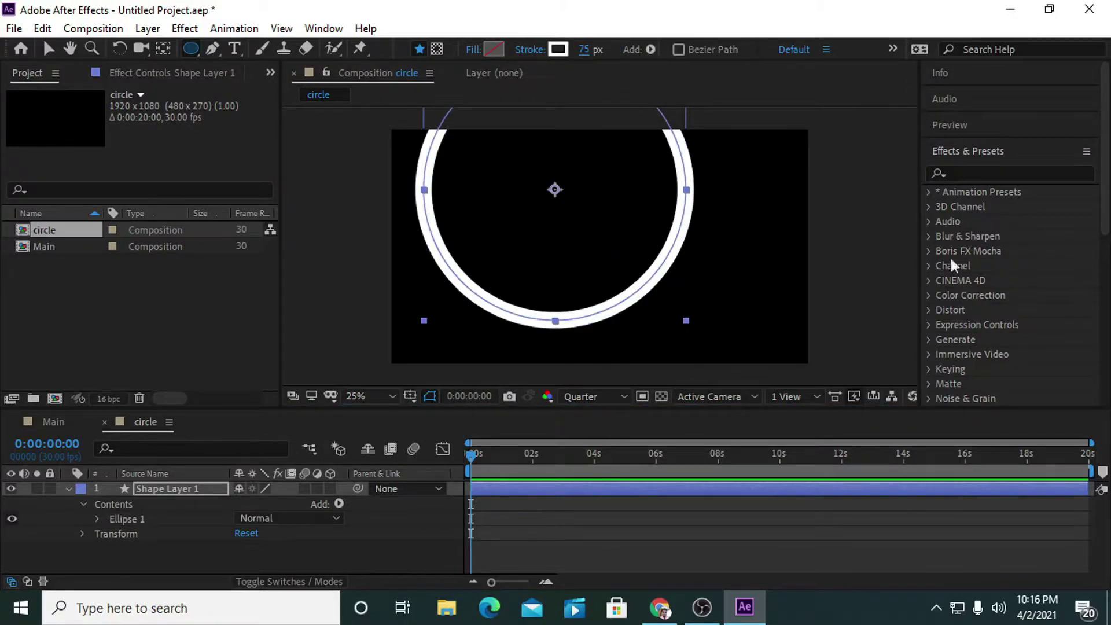
Align the circle's shape layer to the horizontal and vertical center of the composition
scroll(970, 315, "down", 10)
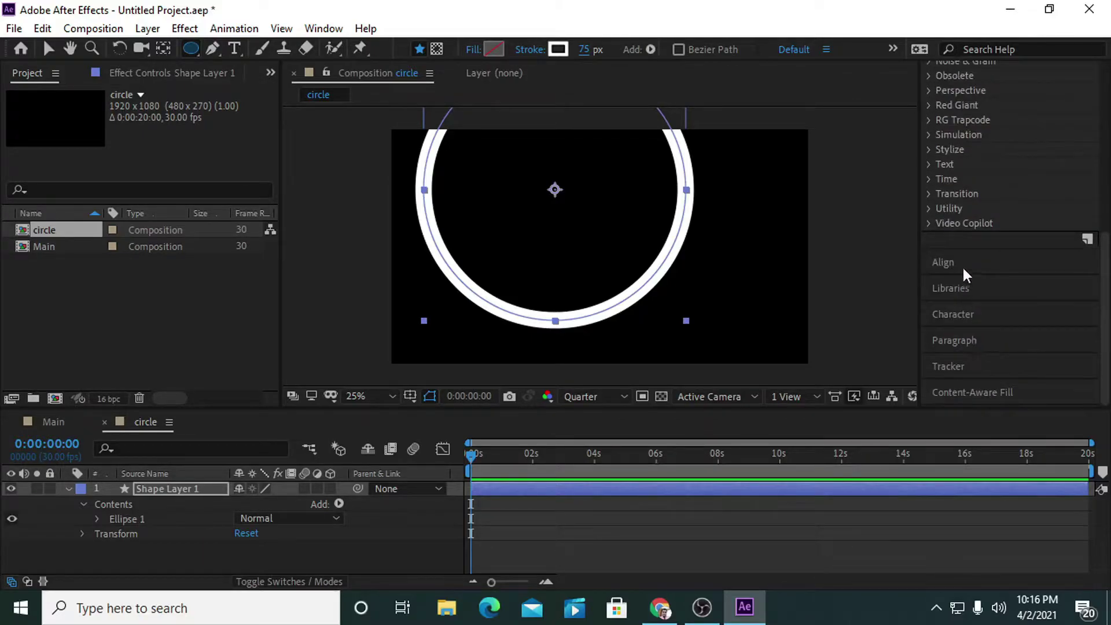
left_click(961, 267)
left_click(967, 220)
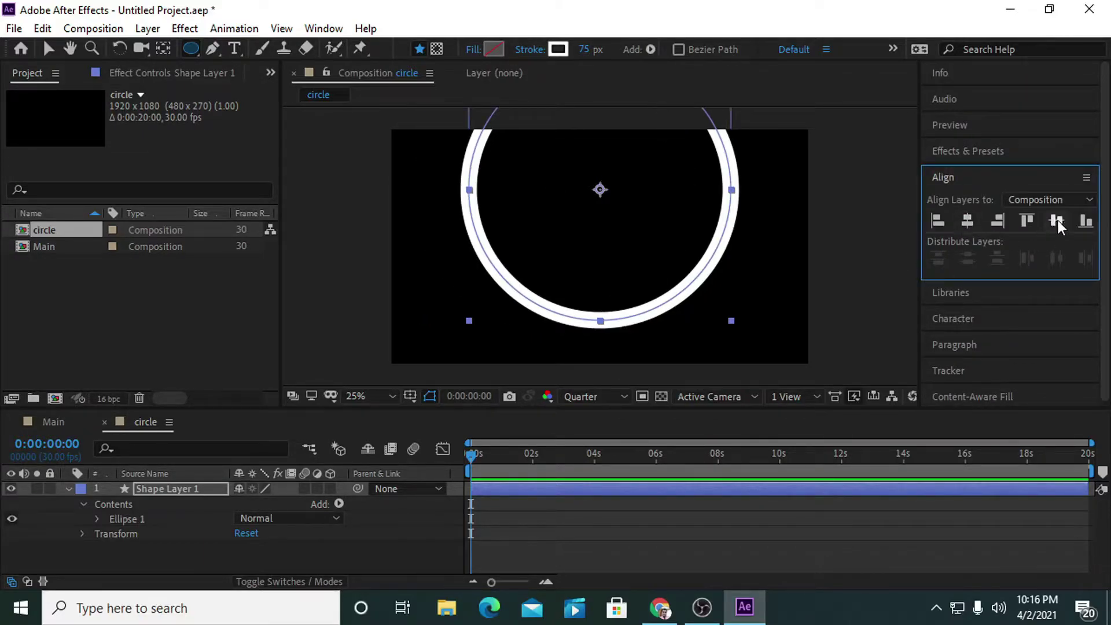
left_click(1057, 220)
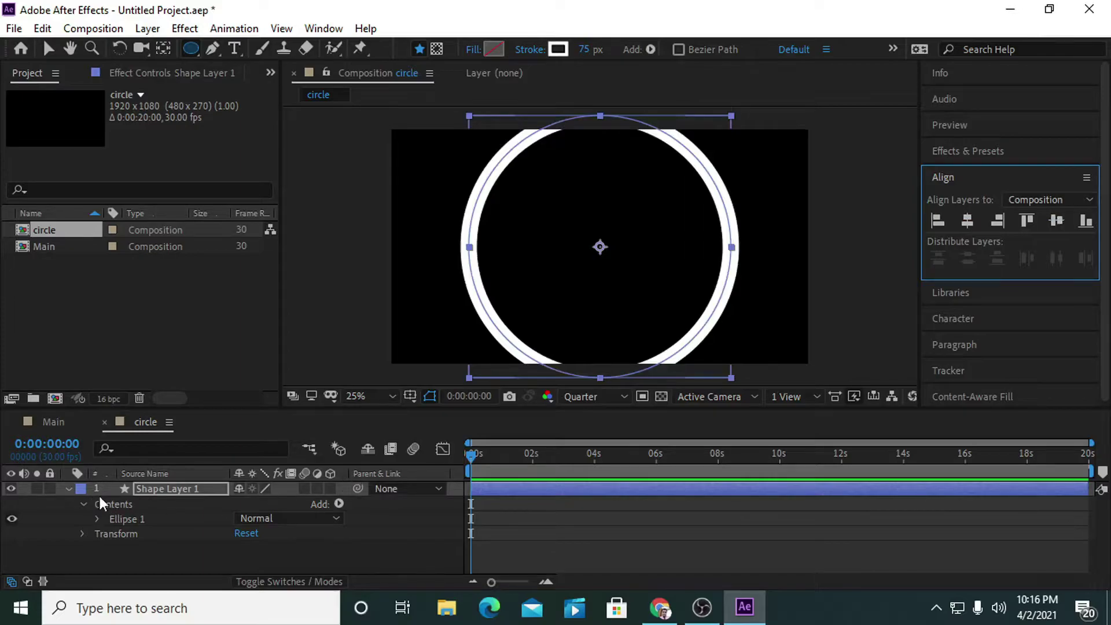
Set the size of the shape layer's ellipse path to 950 by 950
left_click(67, 489)
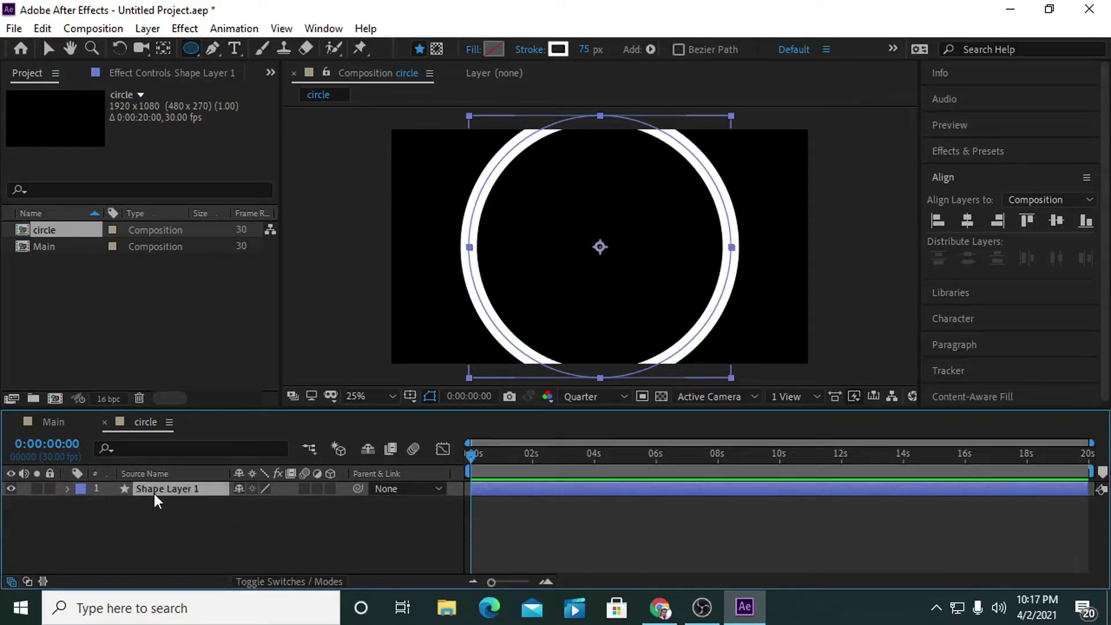
key("u")
key("u")
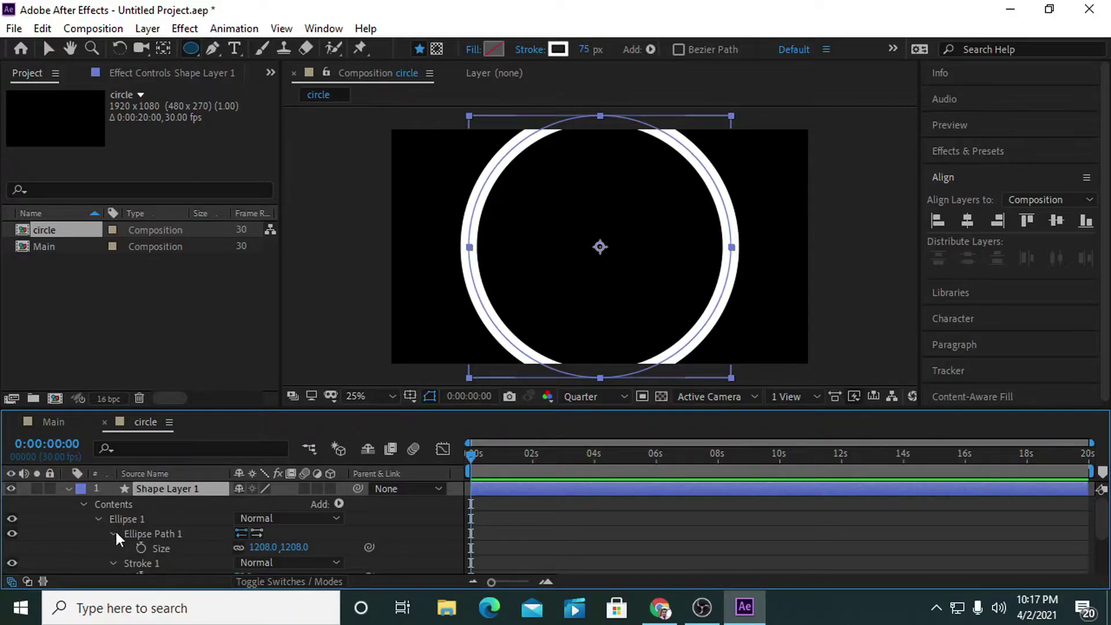
left_click(295, 547)
type("950")
key("Return")
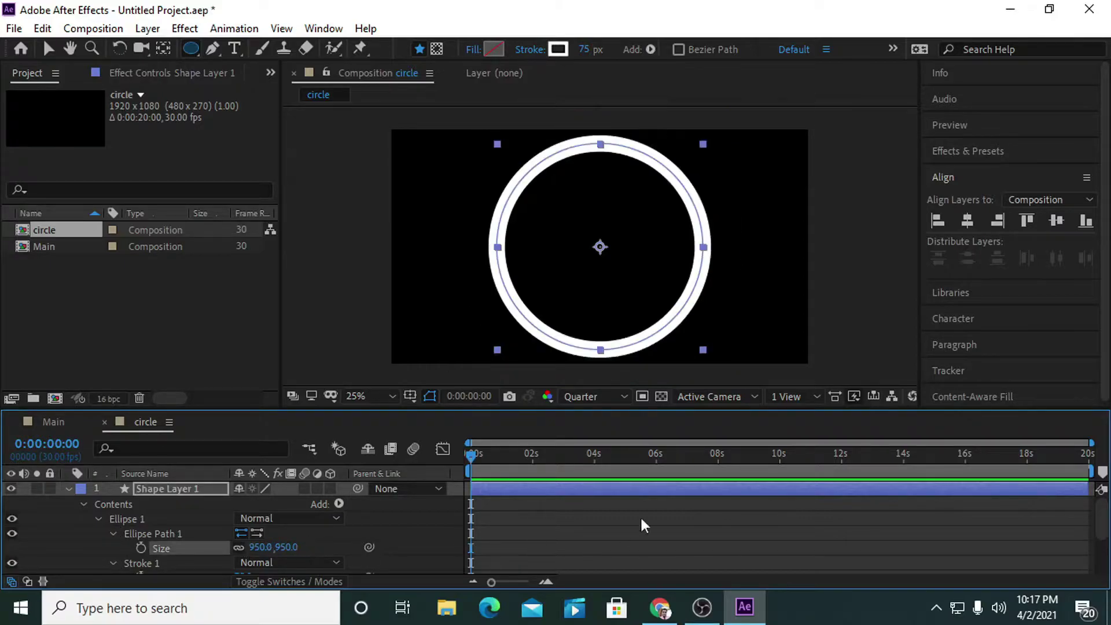
left_click(67, 489)
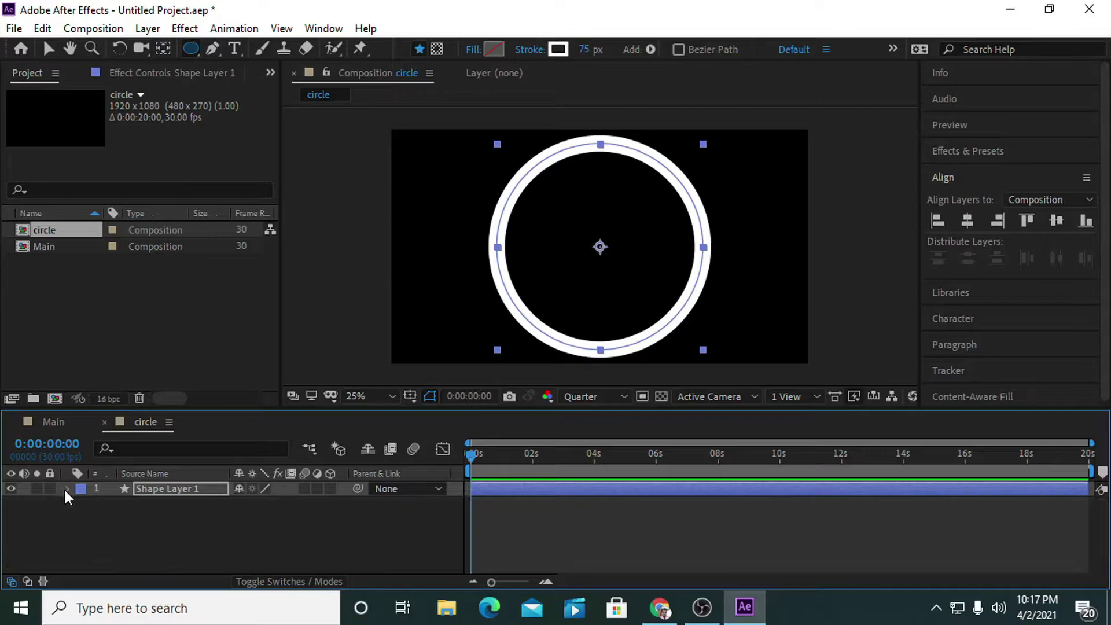
Find the 4-Color Gradient effect and apply it to the circle's shape layer
left_click(955, 151)
left_click(970, 173)
type("4-")
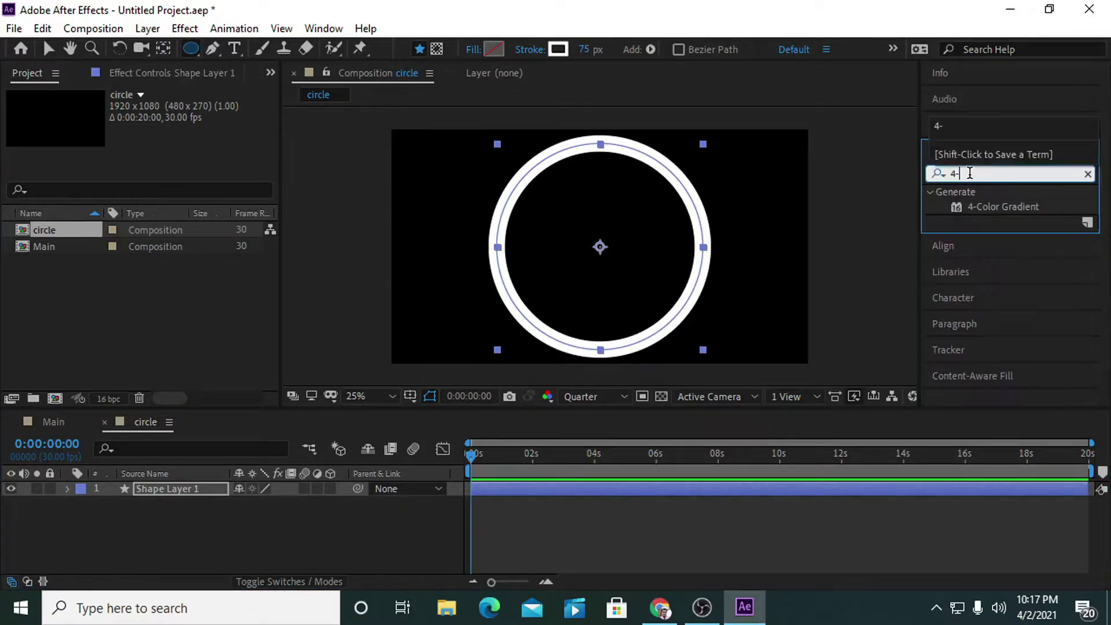
double_click(1026, 210)
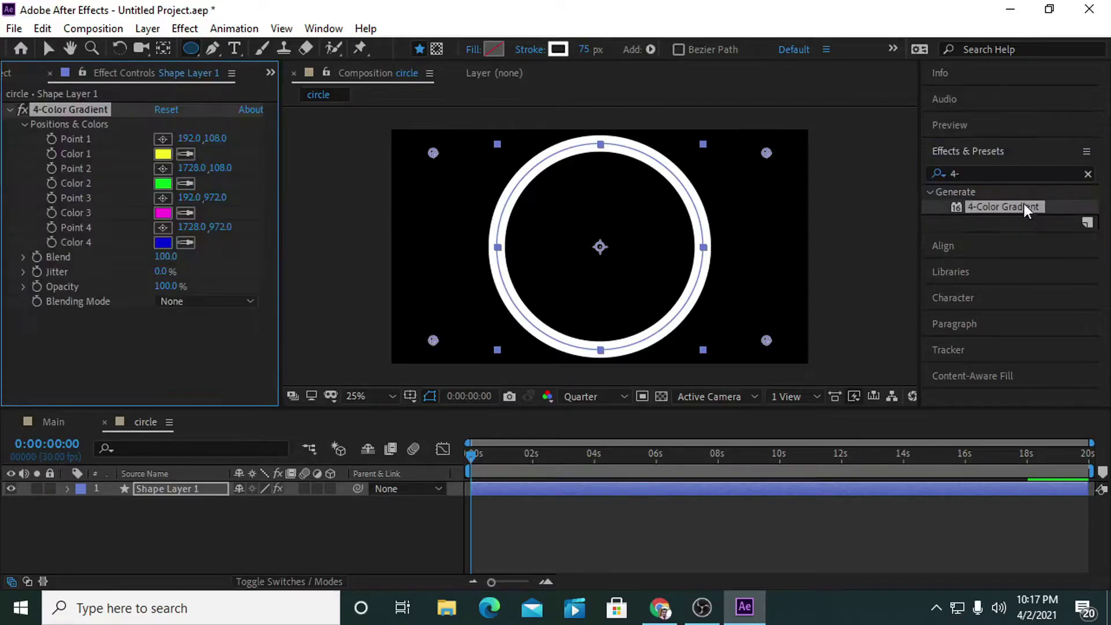
Move the gradient points onto the ring at about 548,264 (Point 1), 1420,268 (Point 2), 544,904 (Point 3) and 1352,896 (Point 4)
left_click_drag(435, 154, 503, 181)
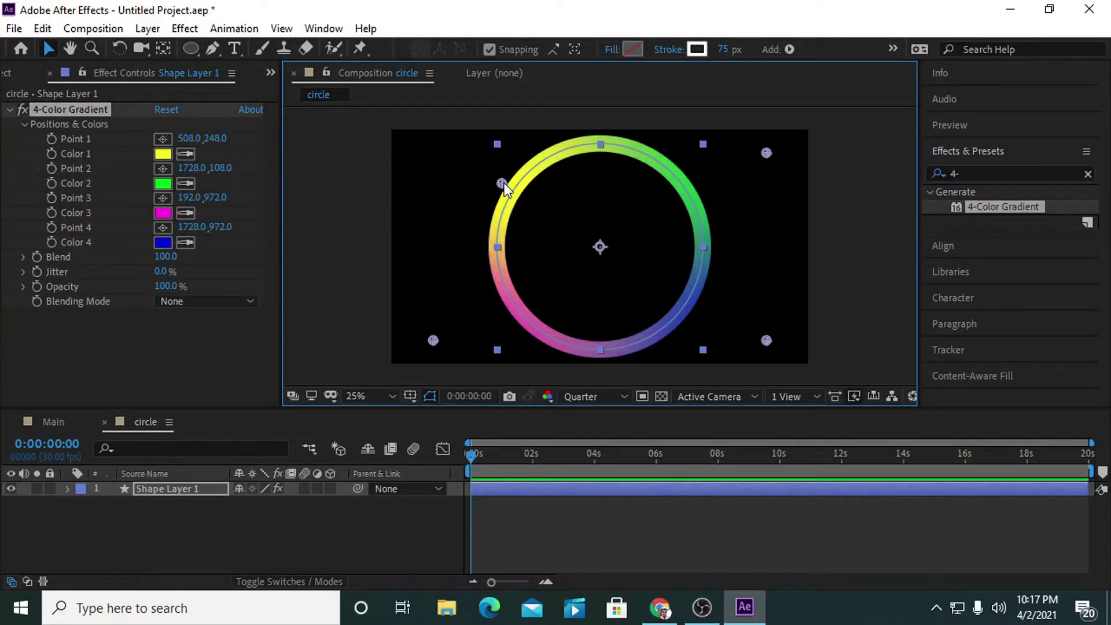
left_click_drag(755, 154, 699, 189)
left_click_drag(765, 340, 685, 323)
left_click_drag(431, 342, 509, 325)
left_click_drag(504, 183, 513, 186)
Set Color 1 of the 4-Color Gradient to red EF1E2D
left_click(163, 154)
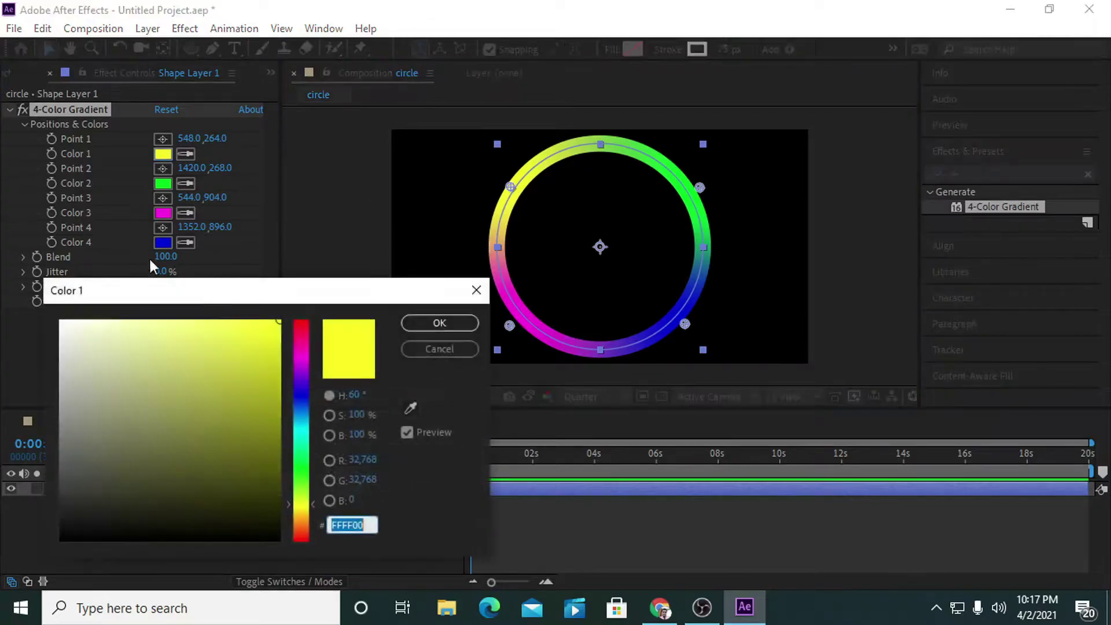
left_click(305, 339)
left_click(302, 323)
left_click(253, 334)
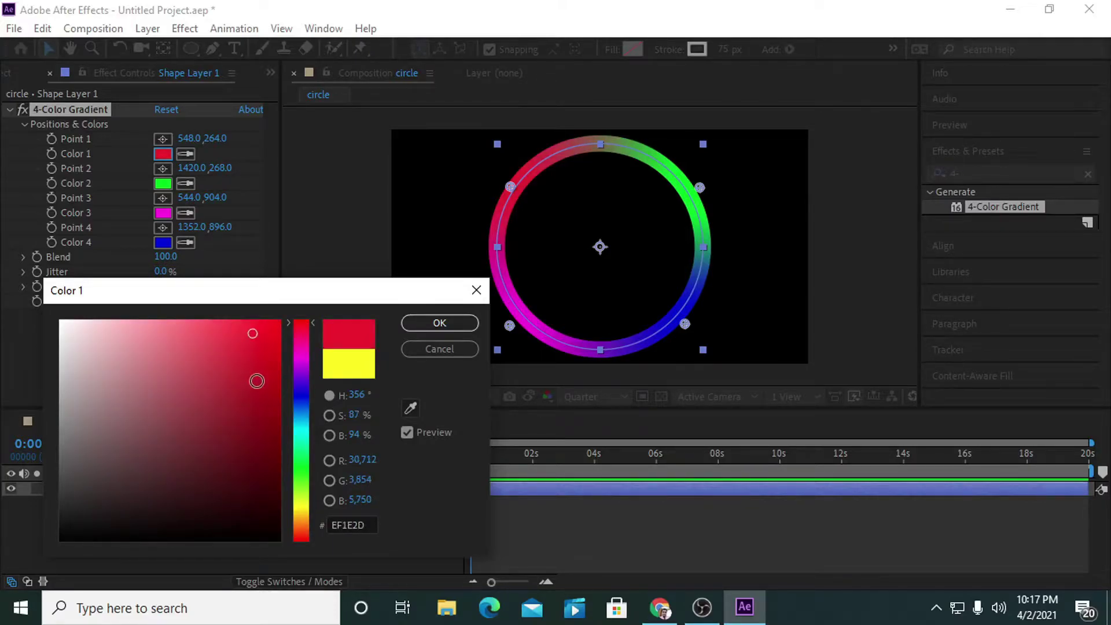
left_click(438, 322)
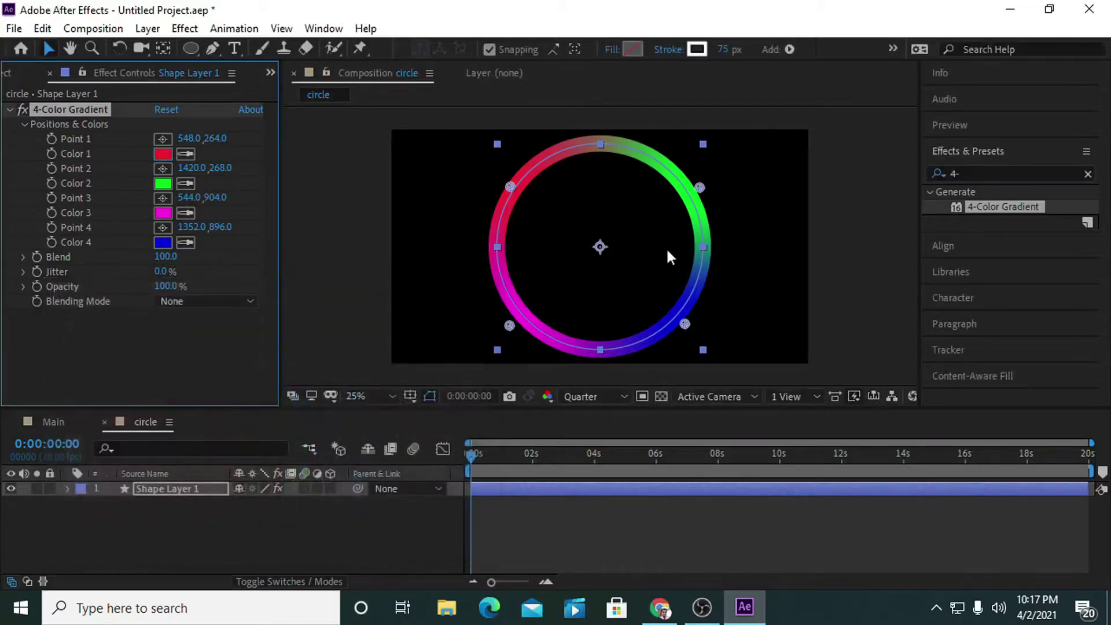
Set Color 2 of the 4-Color Gradient to a crimson pink
left_click(162, 183)
left_click(304, 328)
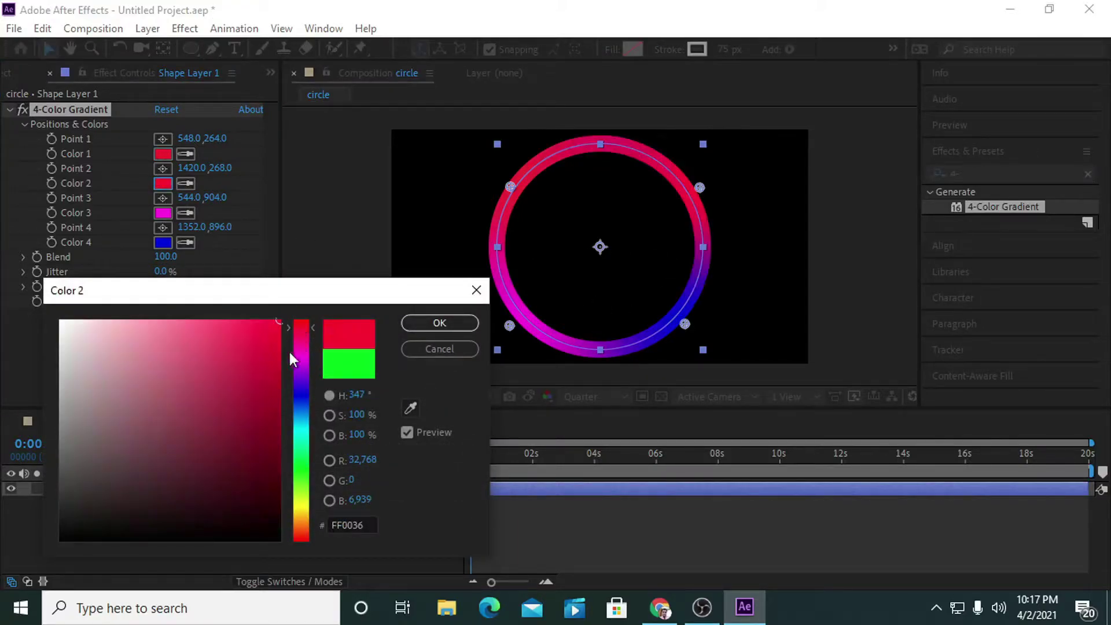
left_click(297, 350)
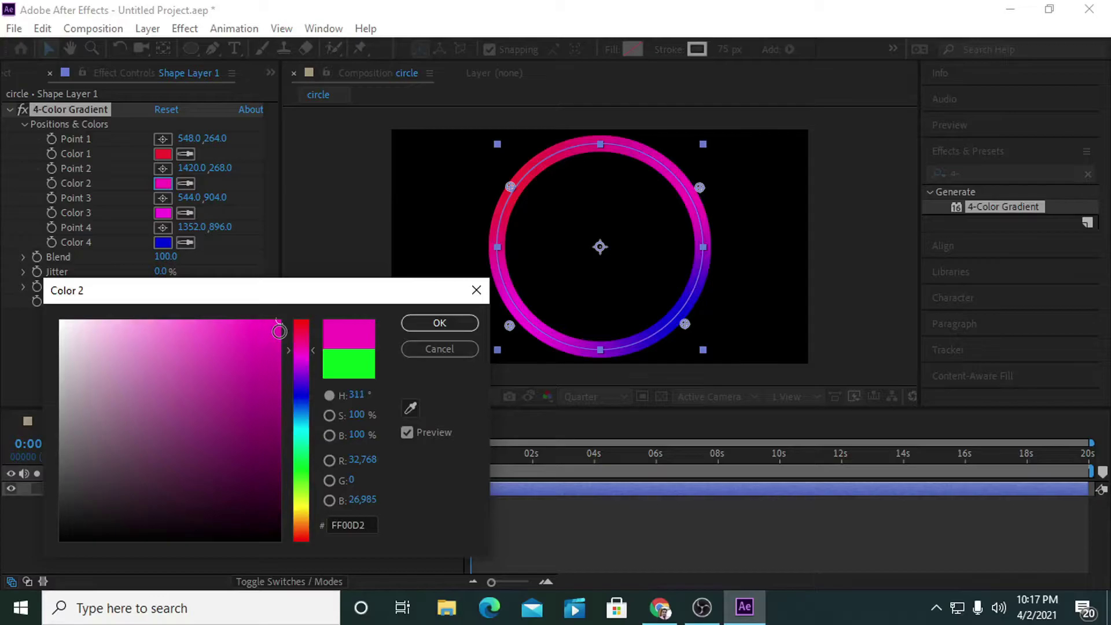
left_click(301, 332)
left_click(274, 342)
left_click(426, 322)
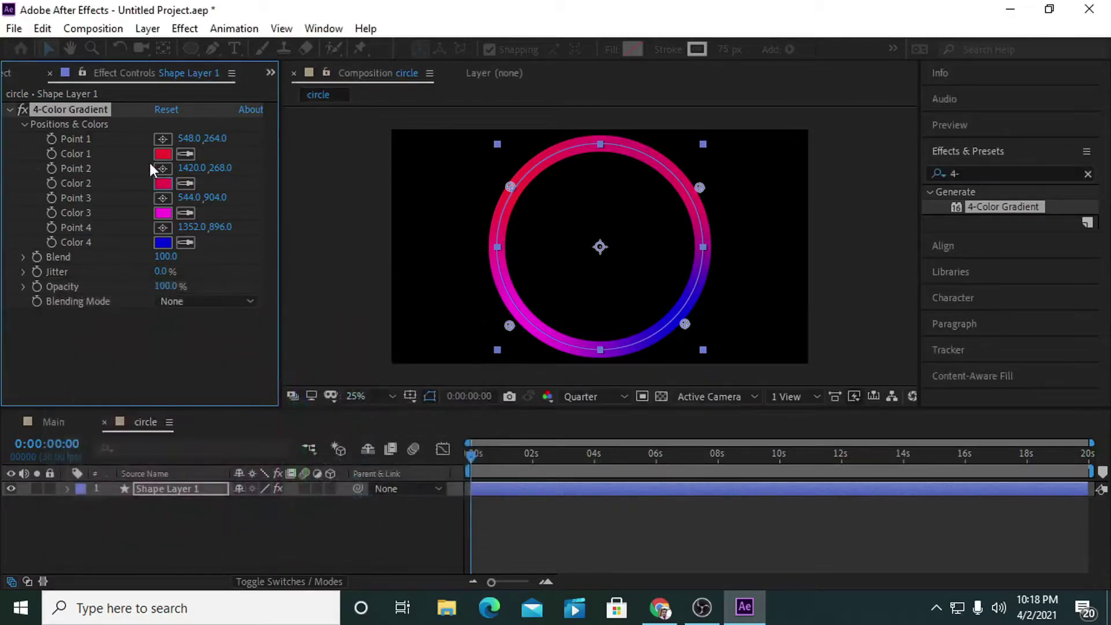
Set Color 1 of the 4-Color Gradient to a deep orange
left_click(160, 154)
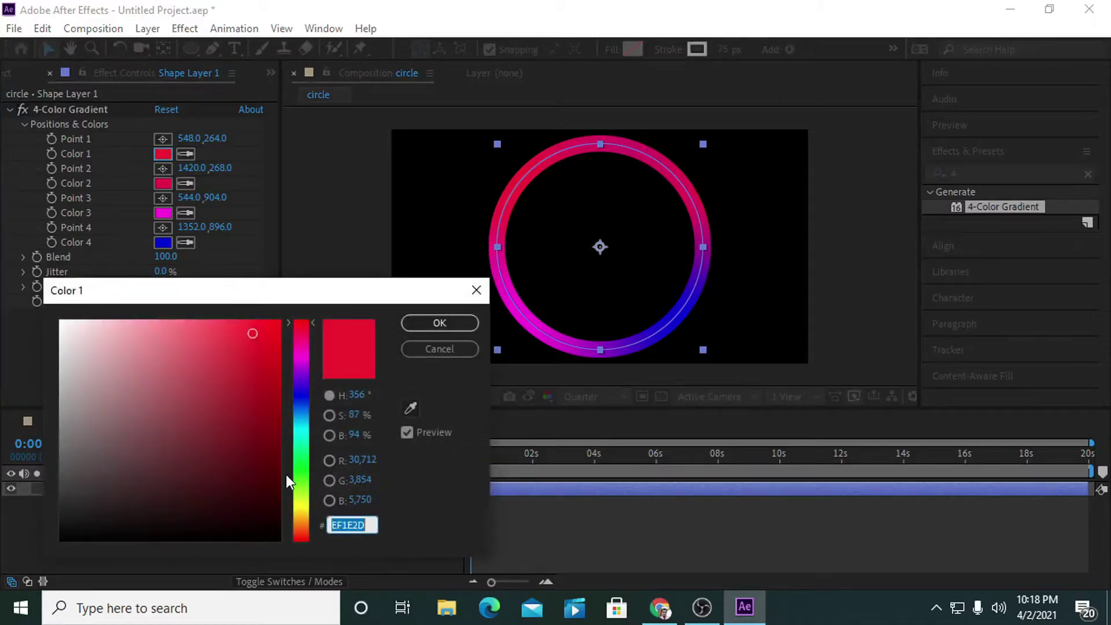
left_click(301, 527)
left_click(275, 351)
left_click(405, 322)
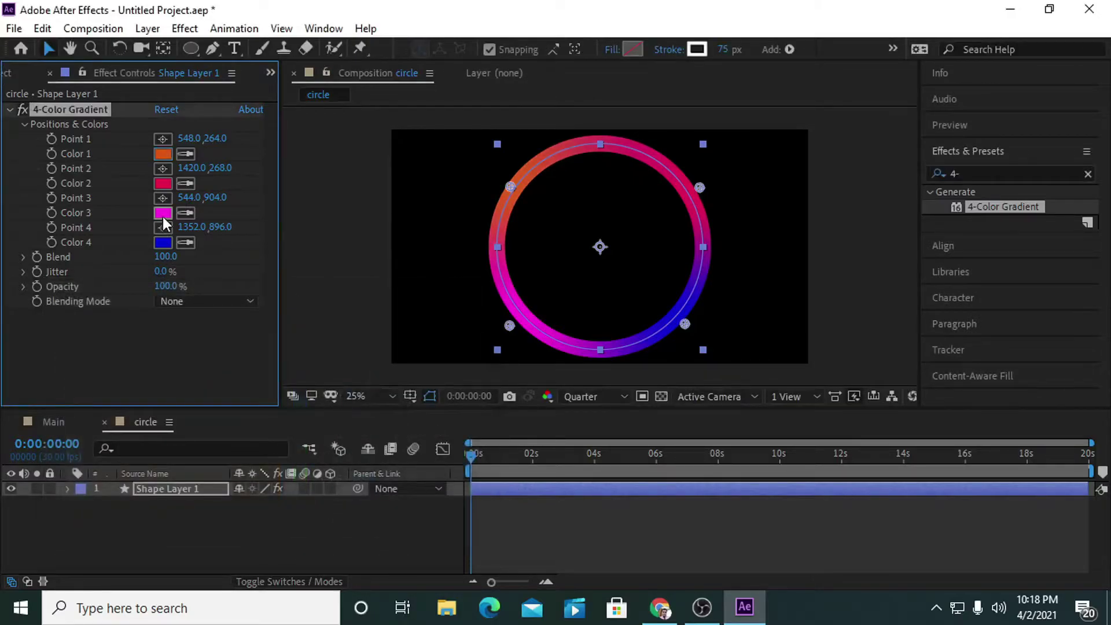
Set Color 3 of the 4-Color Gradient to a dark navy blue
left_click(163, 215)
left_click(309, 394)
left_click(268, 477)
left_click(449, 325)
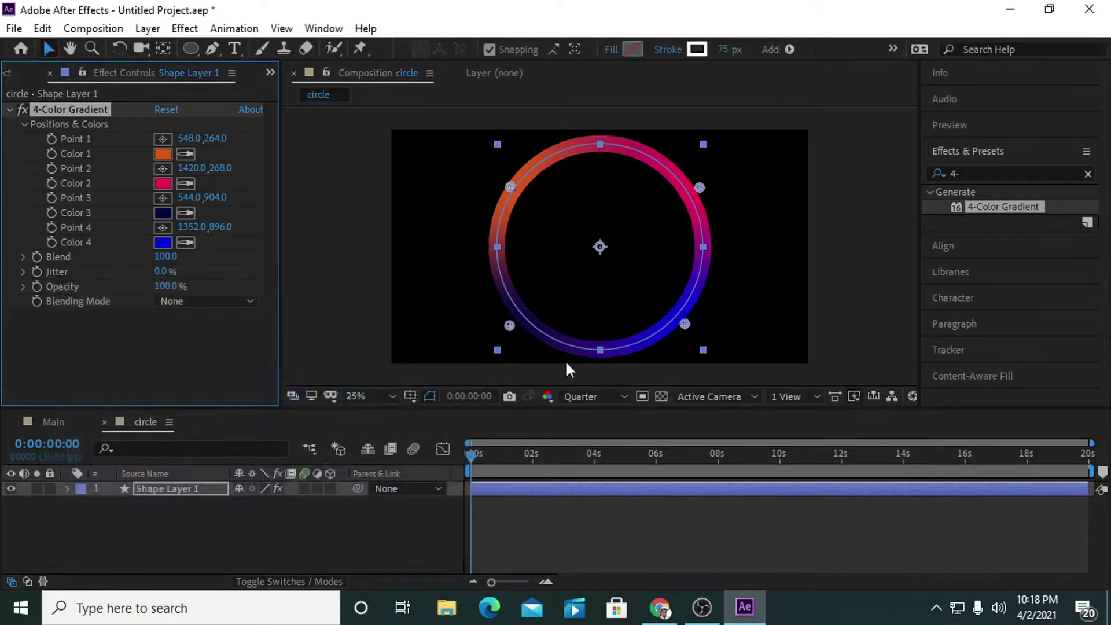
Set Color 4 of the 4-Color Gradient to dark teal, about 06495C
left_click(164, 242)
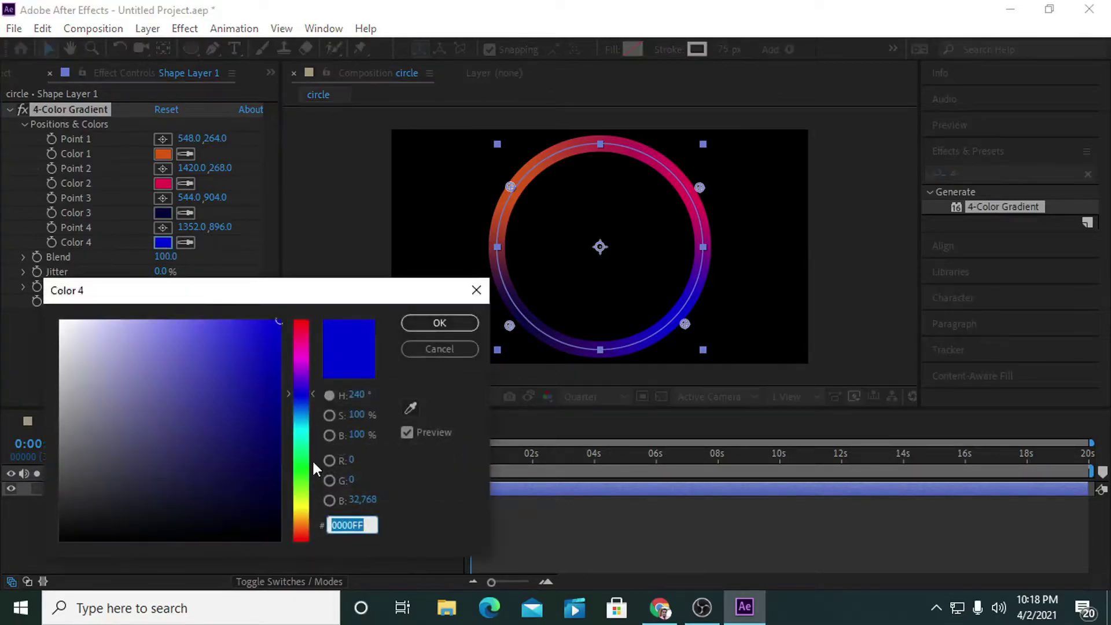
left_click(304, 360)
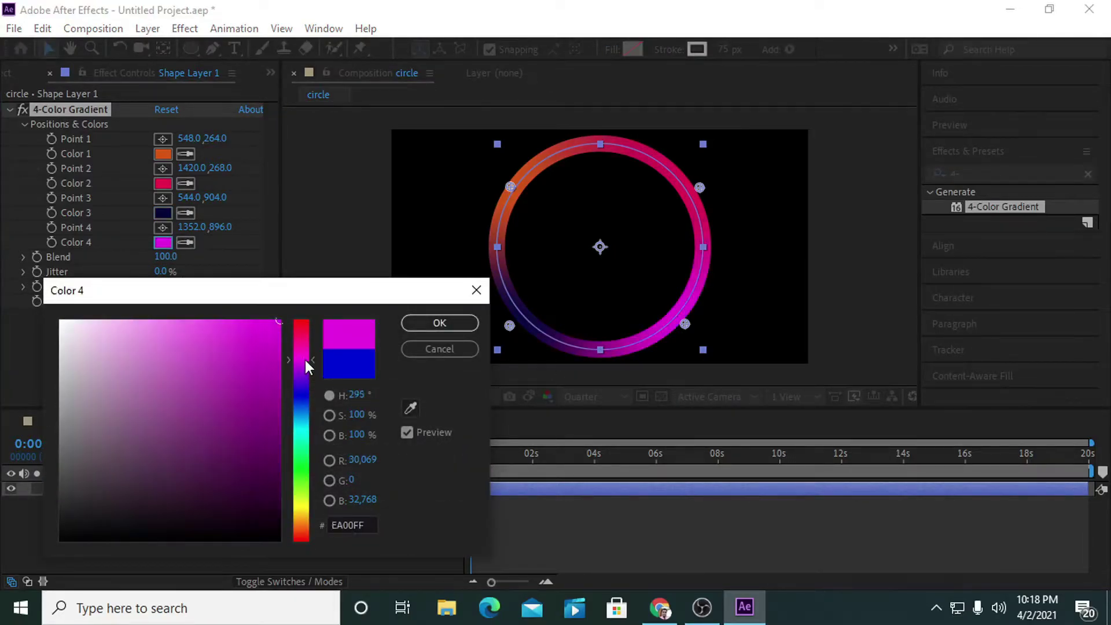
left_click(298, 422)
left_click(255, 449)
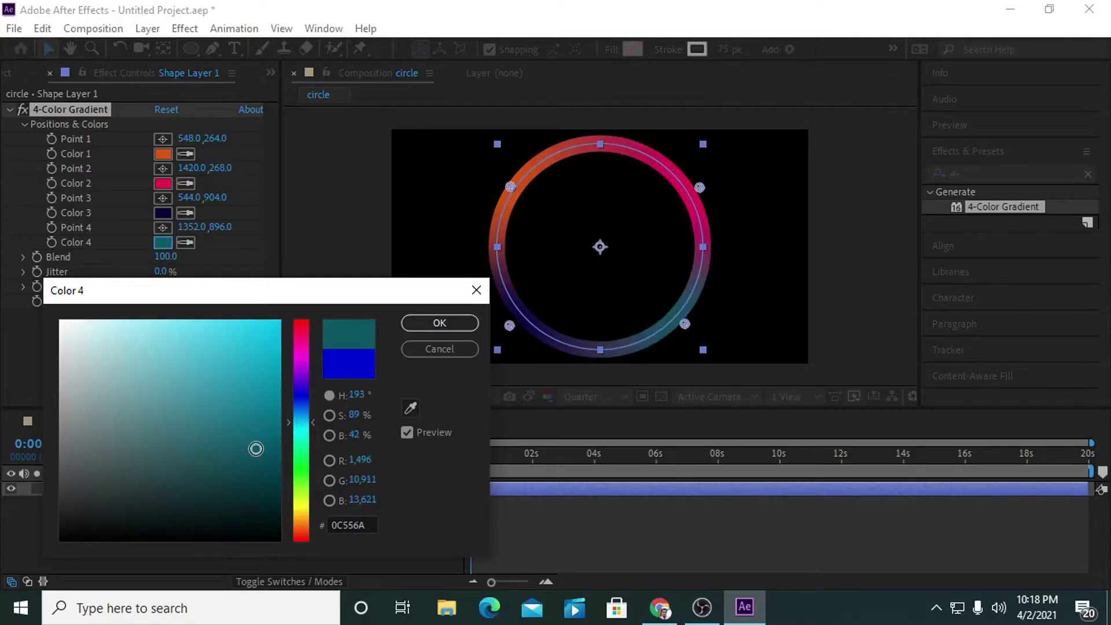
left_click(265, 461)
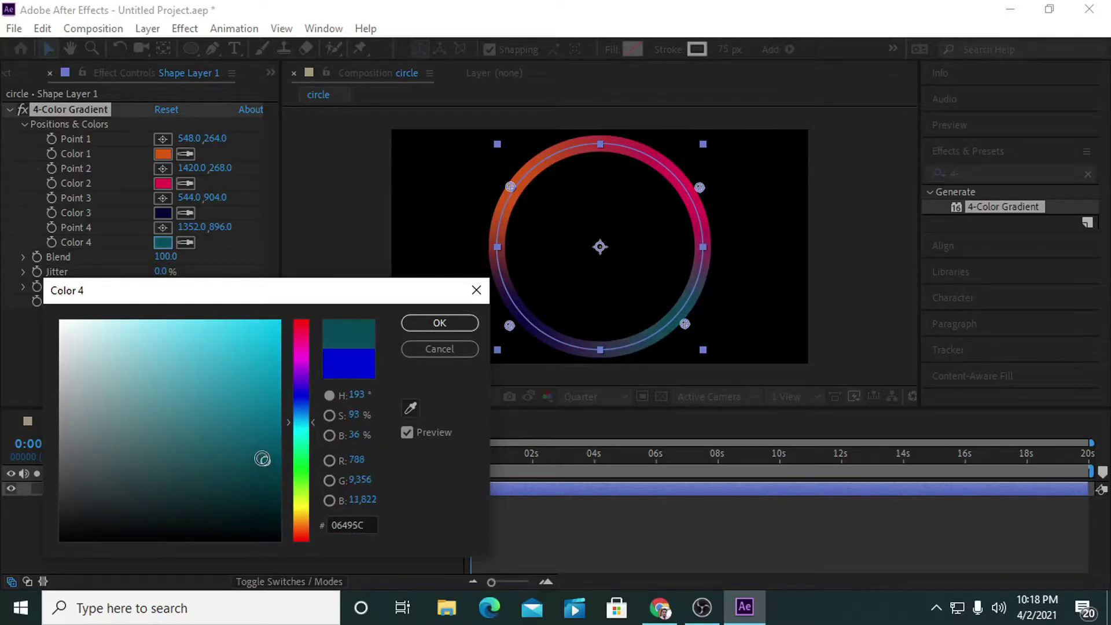
left_click(438, 326)
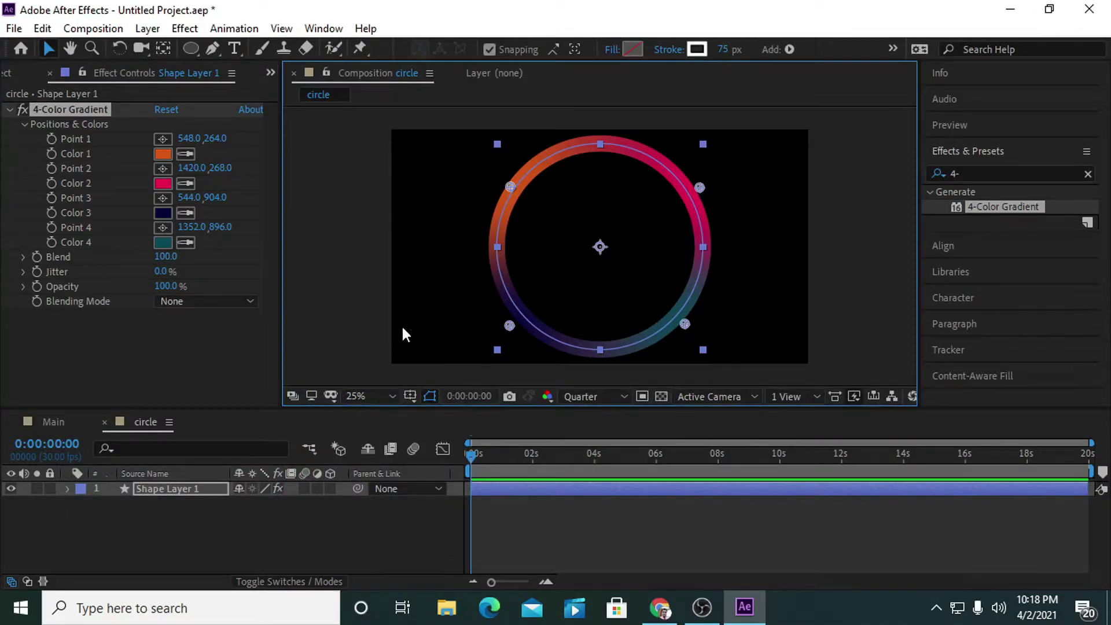
Duplicate the gradient ring's shape layer and rename the original layer circle1
left_click(150, 489)
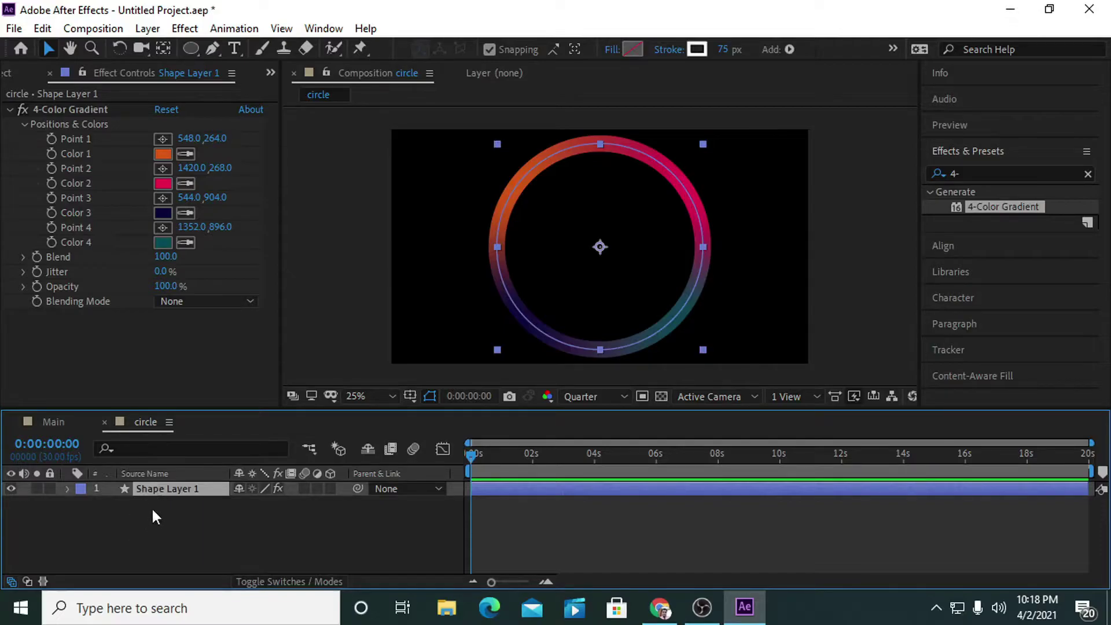
key("ctrl+d")
left_click(168, 501)
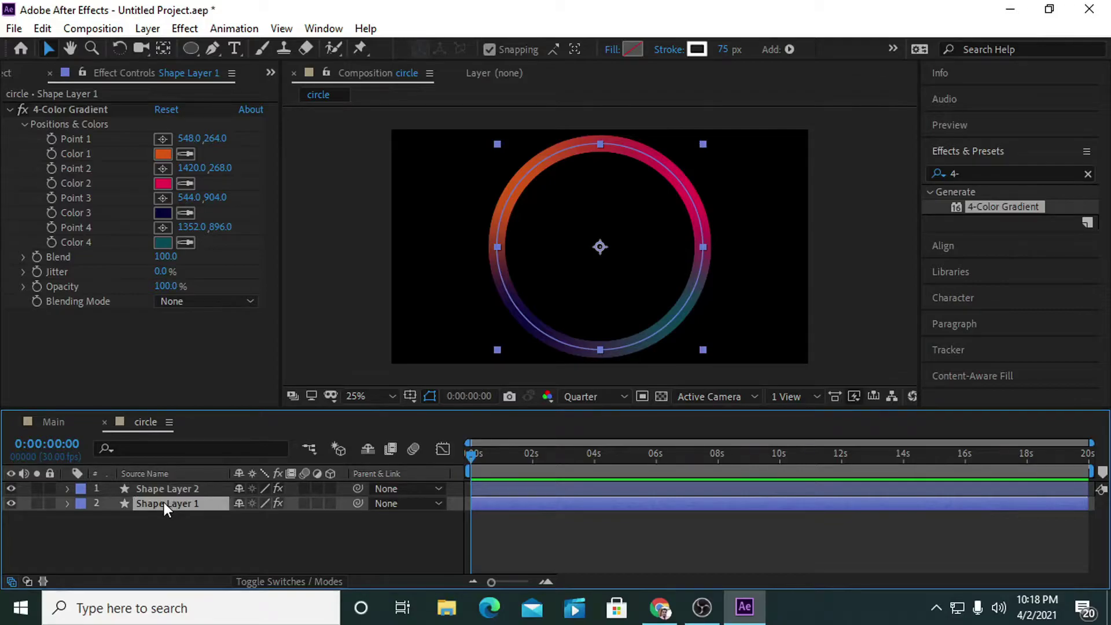
right_click(165, 502)
left_click(204, 489)
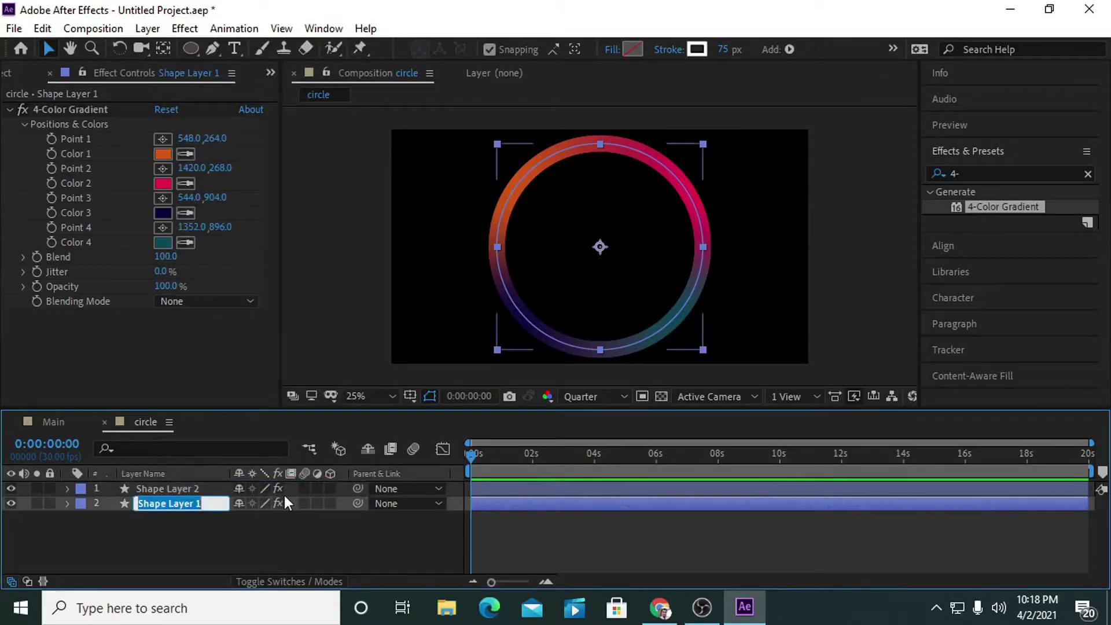
type("circle1")
left_click(195, 524)
Rename the duplicated ring layer, Shape Layer 2, as shadow1
left_click(183, 493)
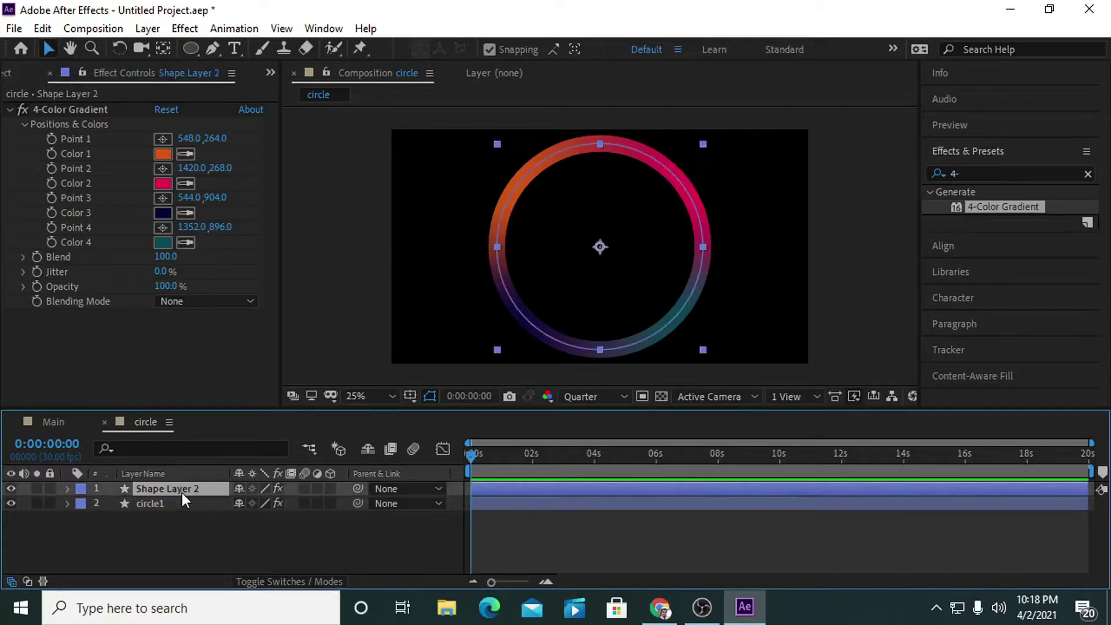
right_click(182, 492)
left_click(232, 503)
type("shadow1")
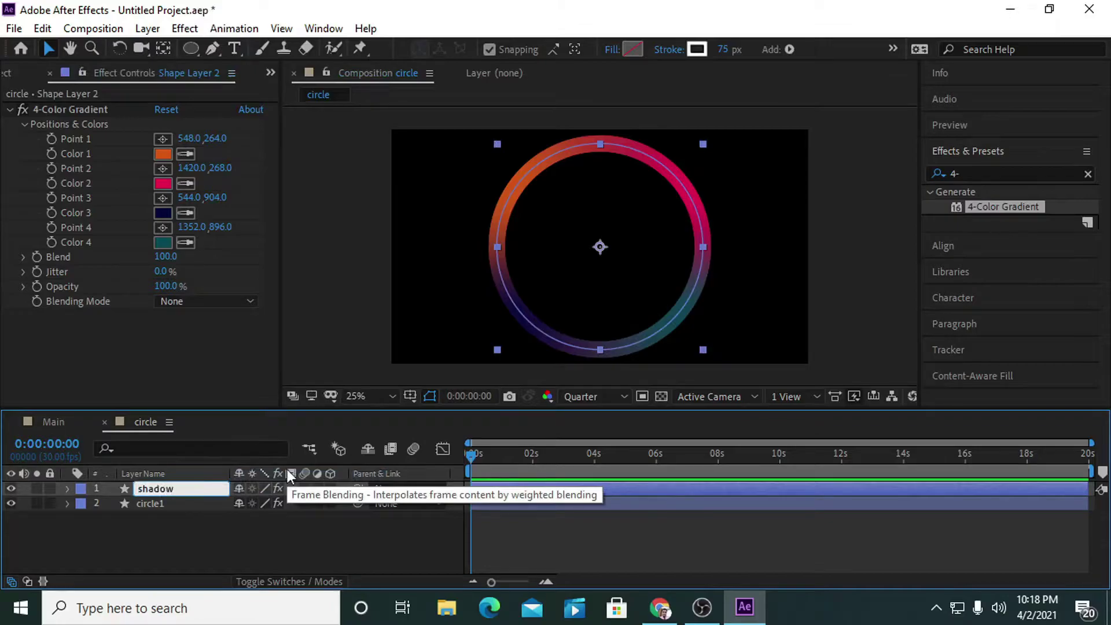
left_click(203, 527)
left_click(151, 504)
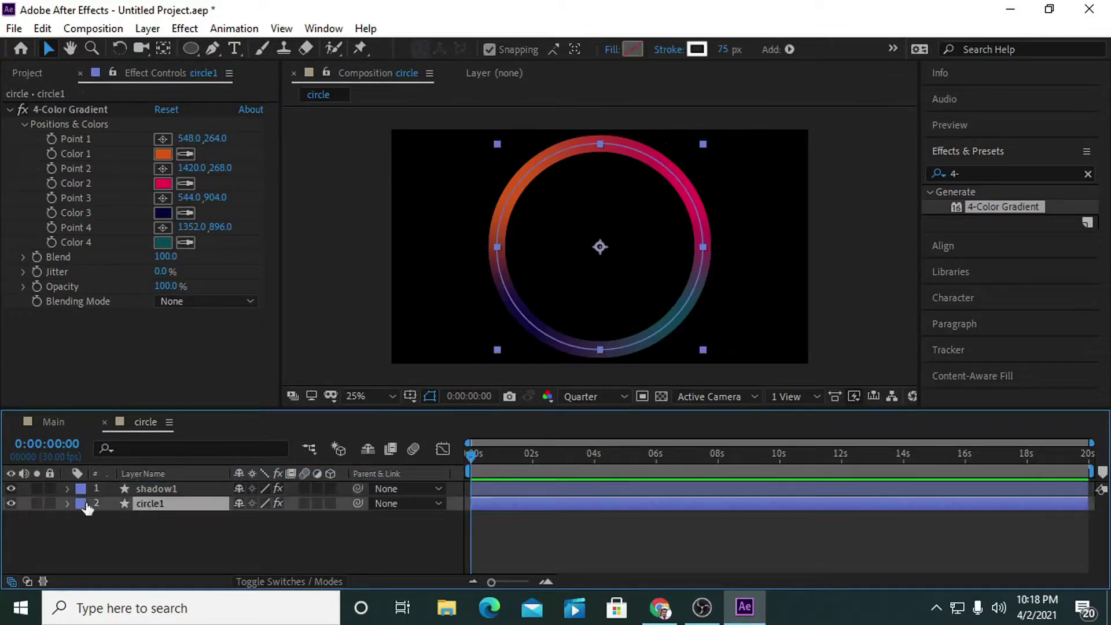
Remove the 4-Color Gradient effect from the shadow1 layer
left_click(174, 491)
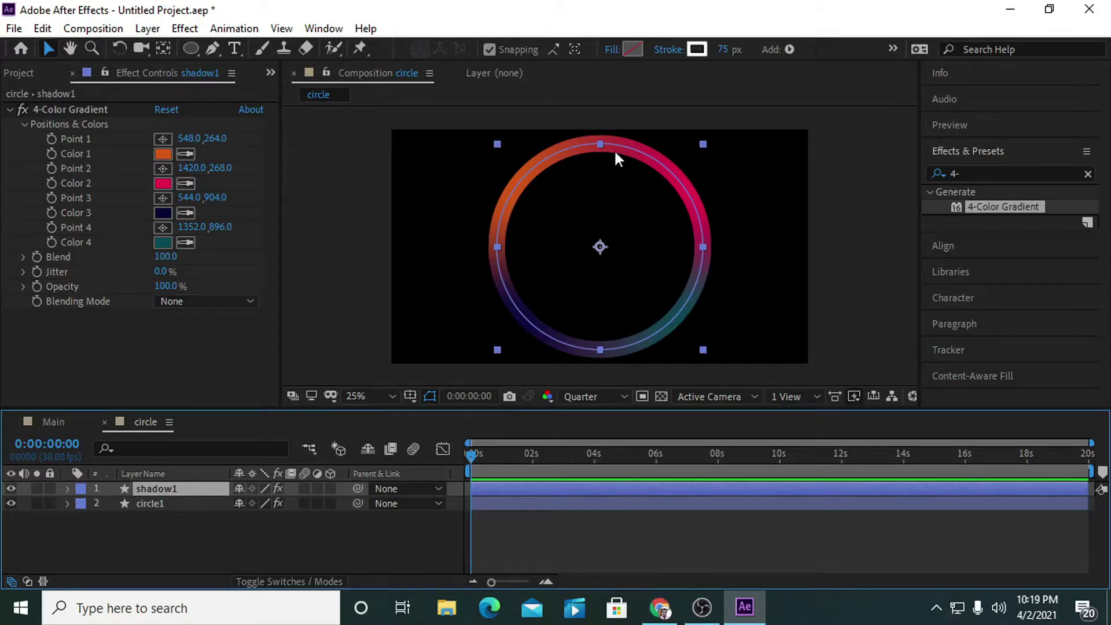
left_click(85, 110)
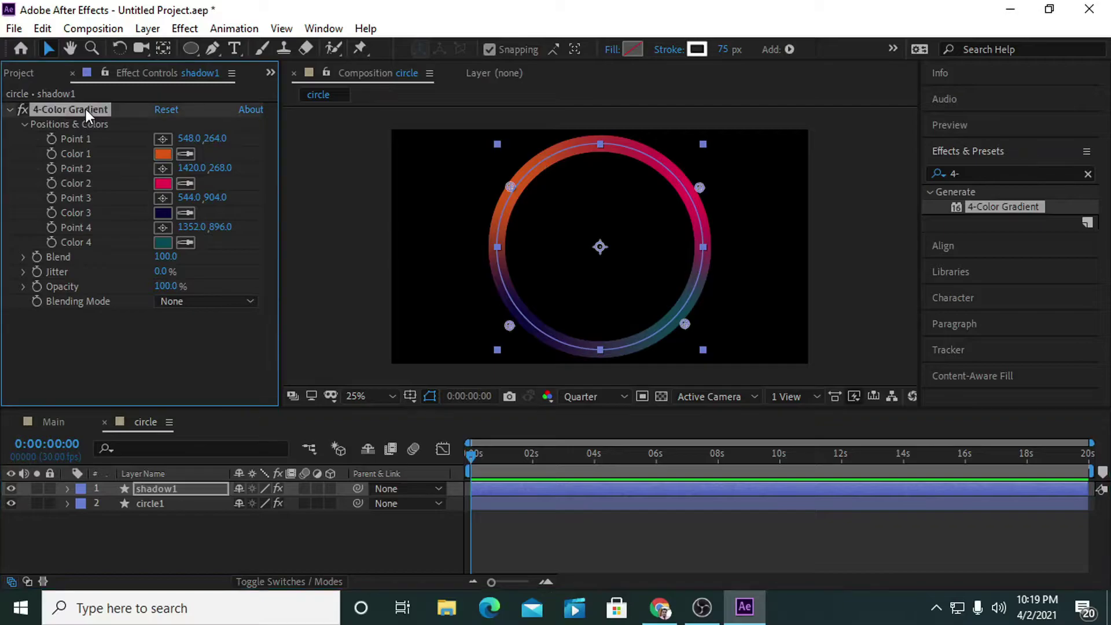
key("Delete")
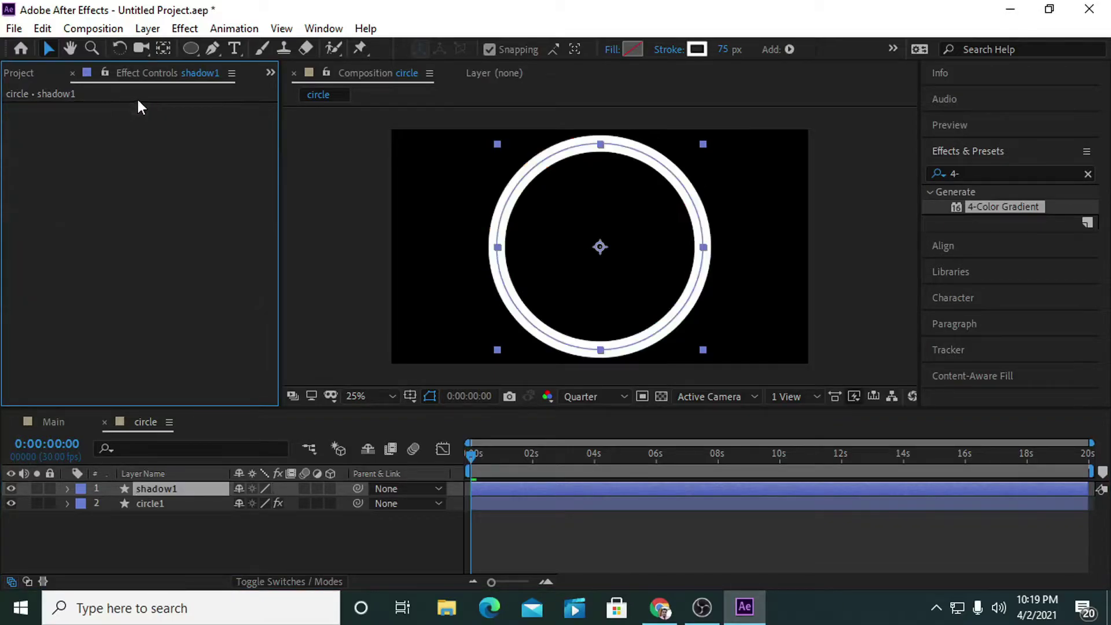
Set the shadow1 ring's stroke to 25 px wide and black (000000)
left_click(723, 50)
type("25")
key("Return")
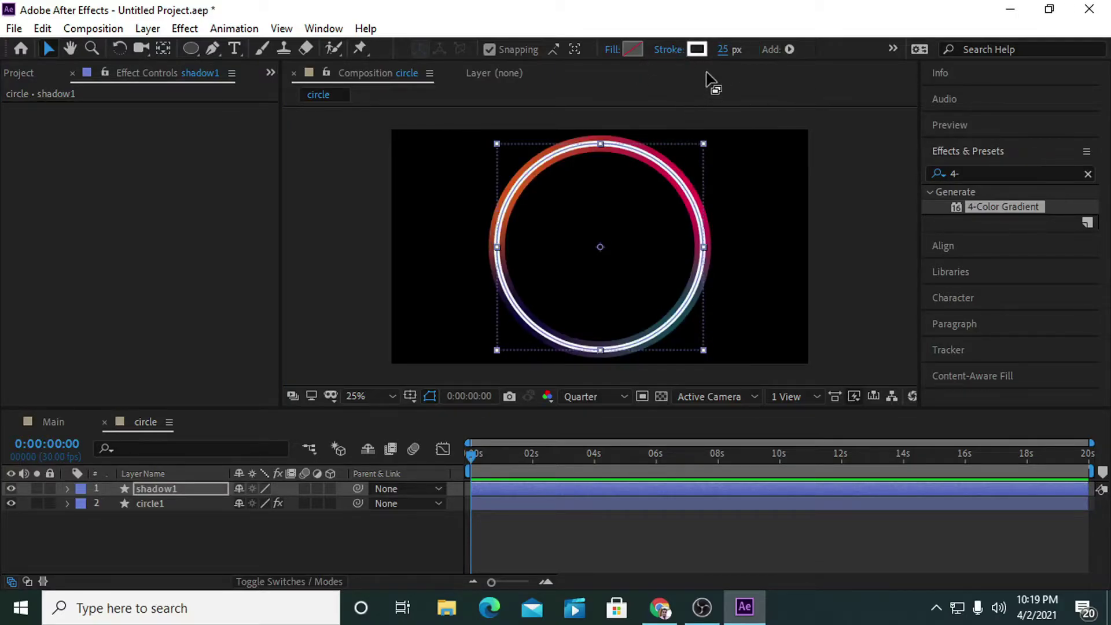
left_click(697, 51)
mouse_move(133, 409)
left_mouse_down()
mouse_move(126, 439)
mouse_move(37, 577)
left_mouse_up()
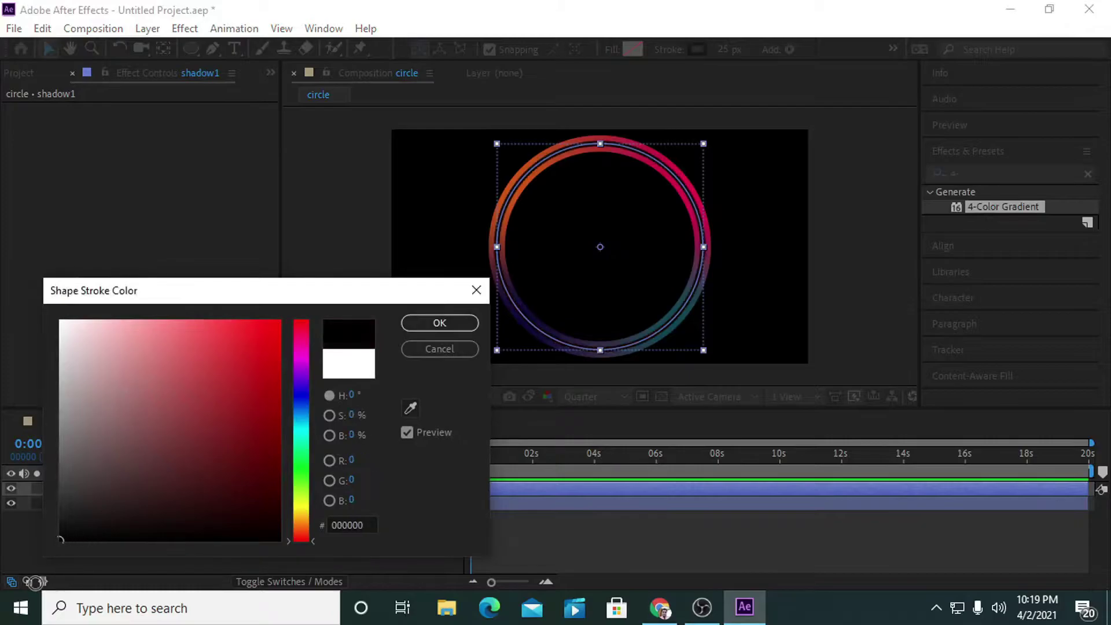
left_click(425, 323)
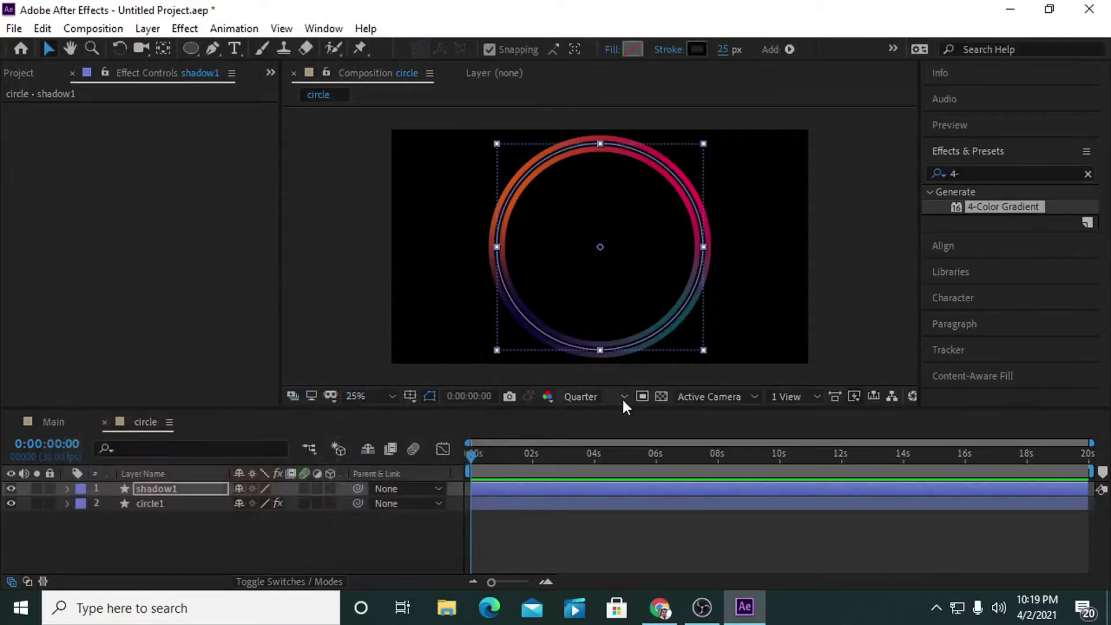
left_click(187, 524)
Find the Fast Box Blur effect and apply it to the shadow1 layer
left_click(187, 494)
left_click(1000, 178)
double_click(985, 171)
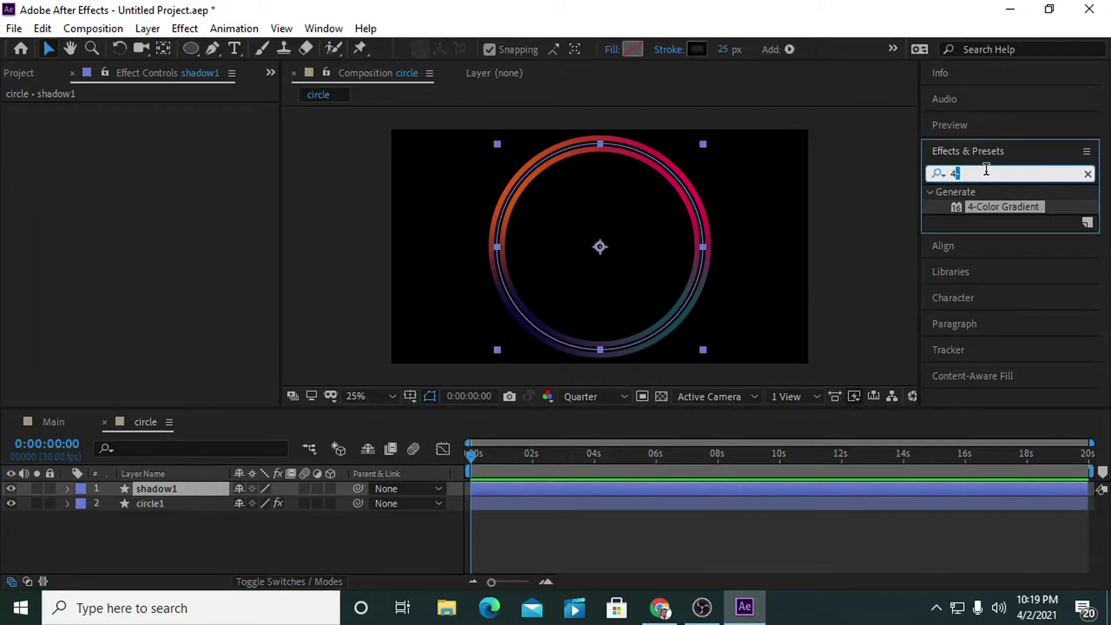
key("BackSpace")
key("BackSpace")
type("fast")
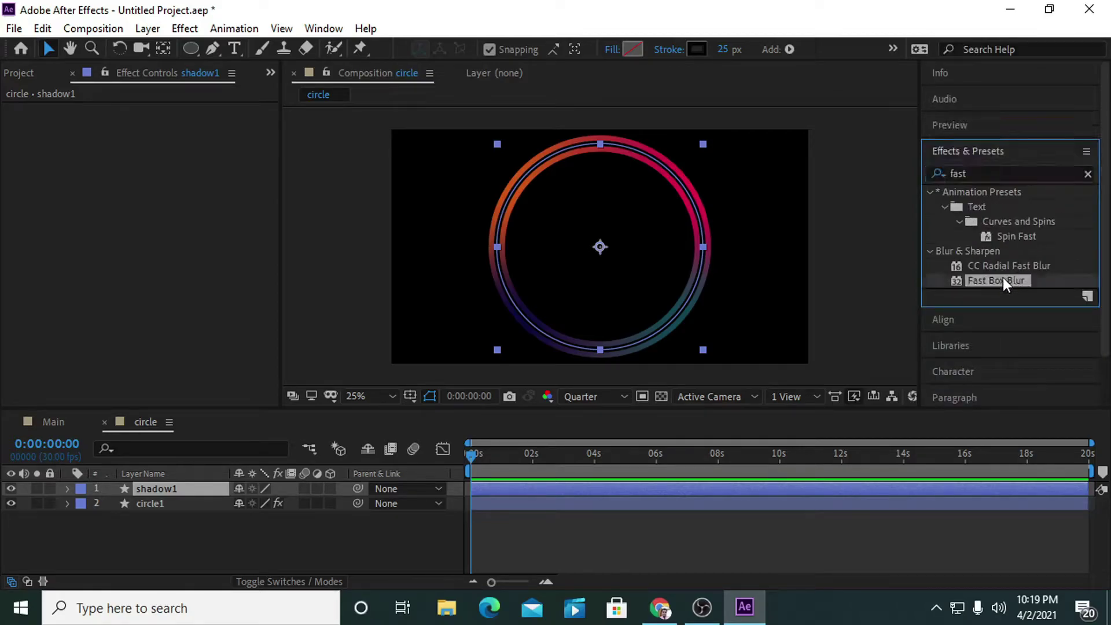
left_click_drag(995, 280, 175, 488)
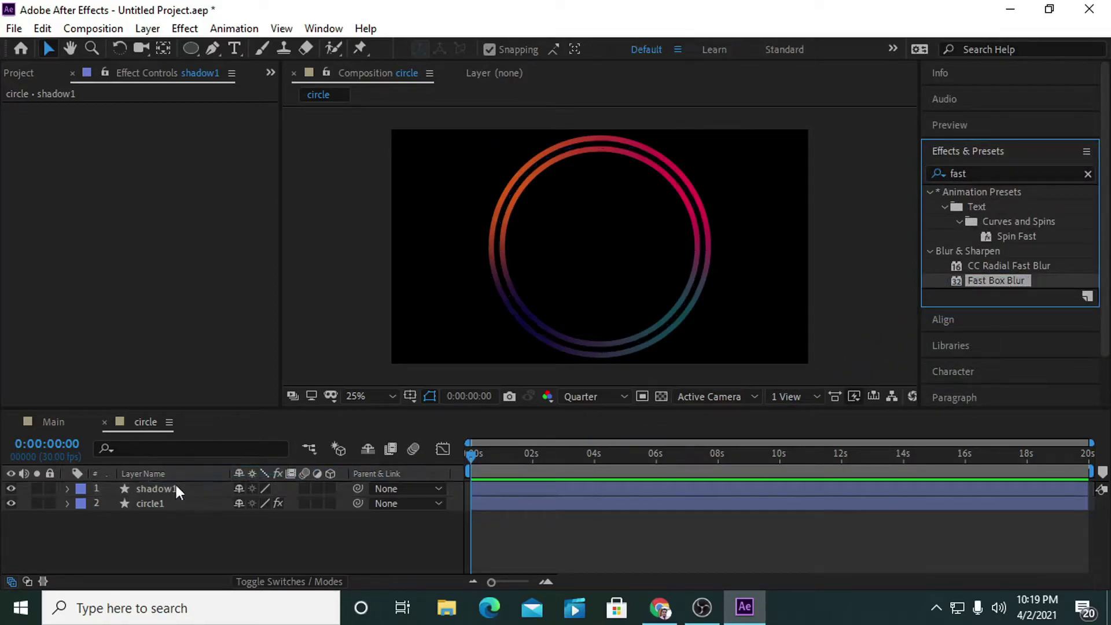
Set the Fast Box Blur's Blur Radius on shadow1 to 18
left_click(157, 125)
type("18")
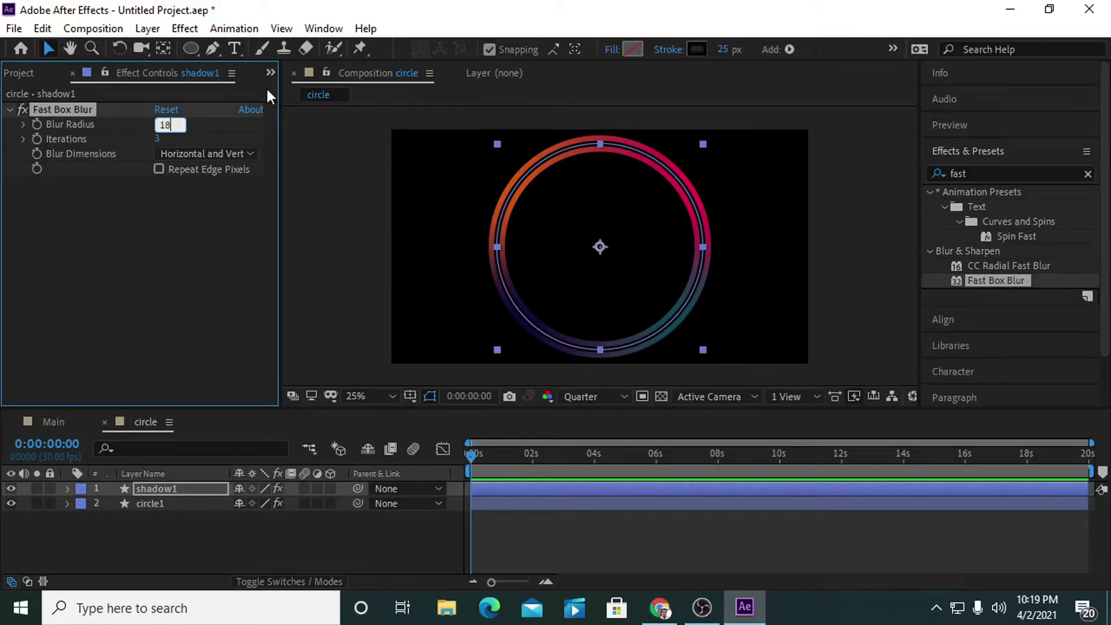
key("Return")
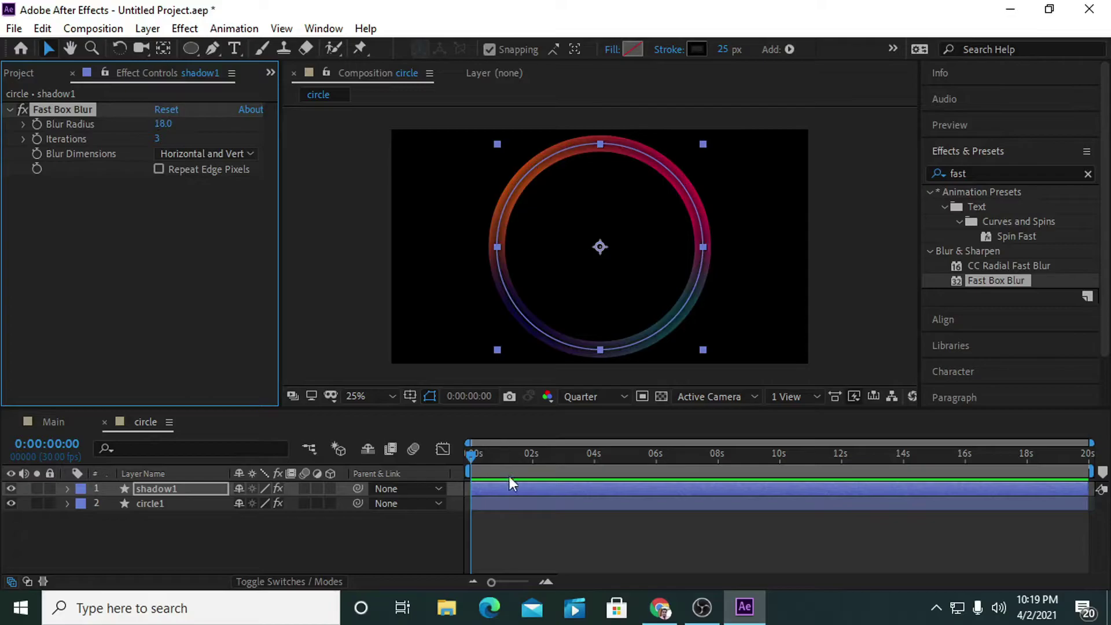
left_click(513, 519)
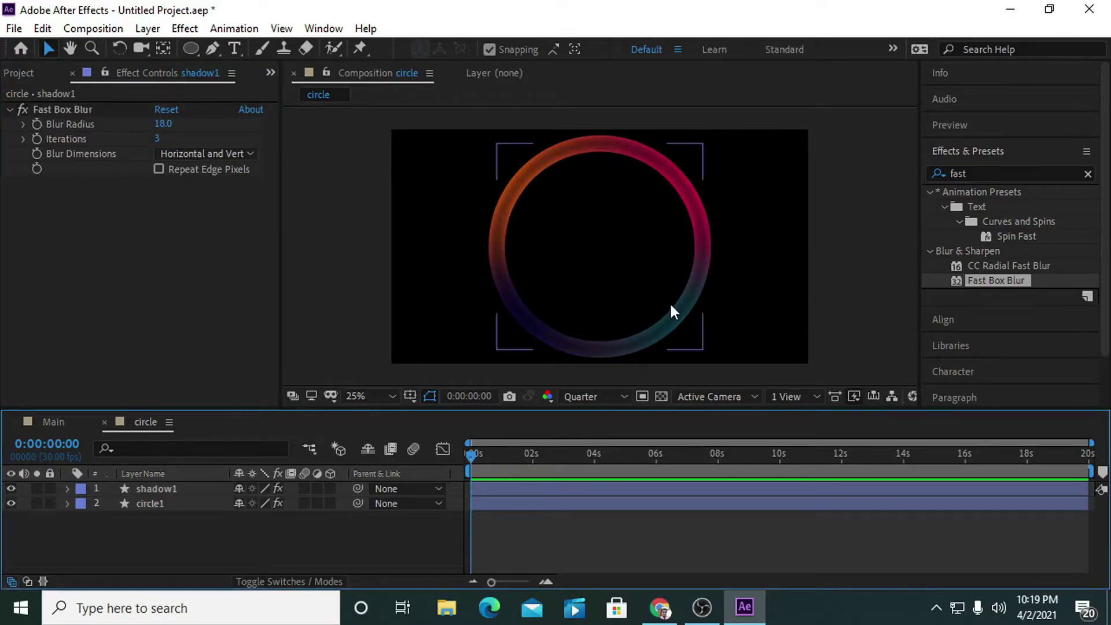
Add a Trim Paths operation to the contents of the circle1 layer
left_click(164, 502)
left_click(67, 502)
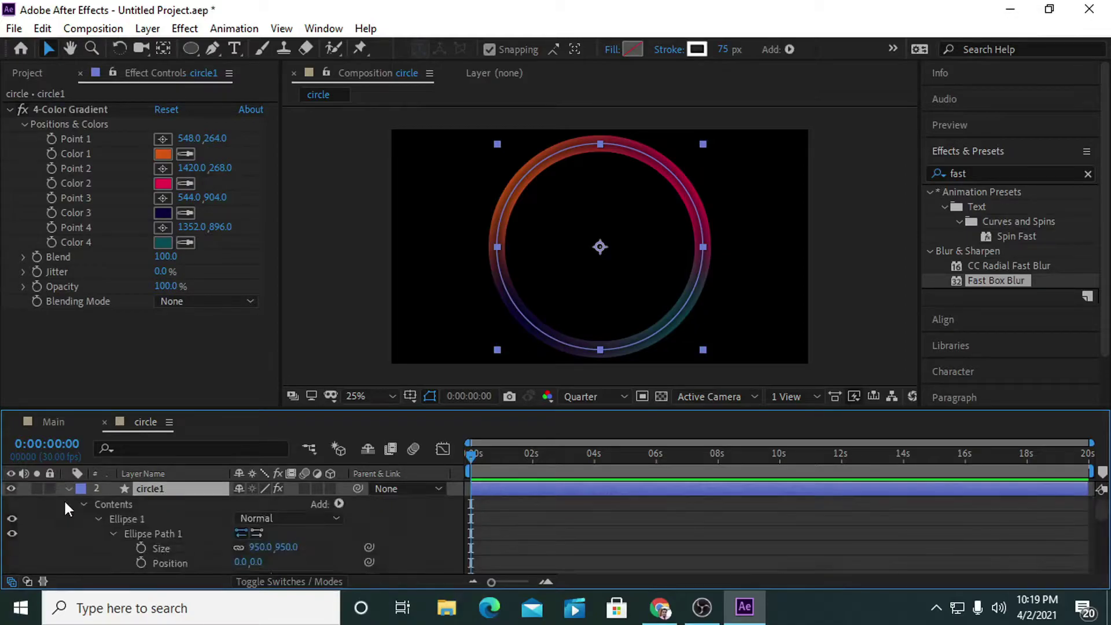
left_click(337, 503)
left_click(412, 407)
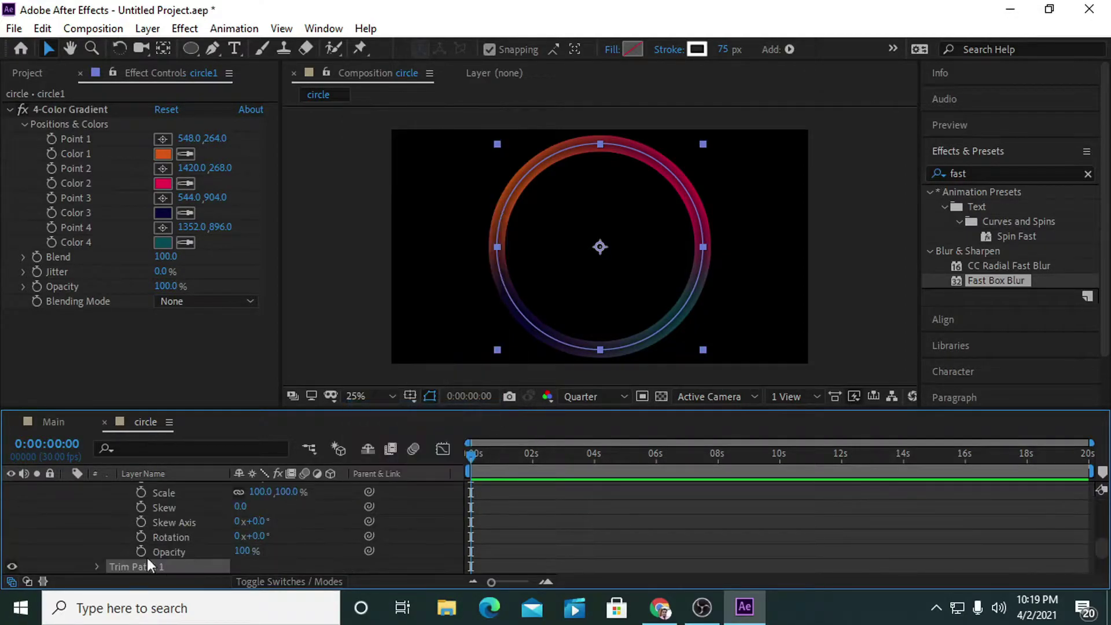
Set the Trim Paths End value on circle1 to 25% and collapse the layer's properties
left_click(97, 565)
left_click(248, 536)
type("25")
key("Return")
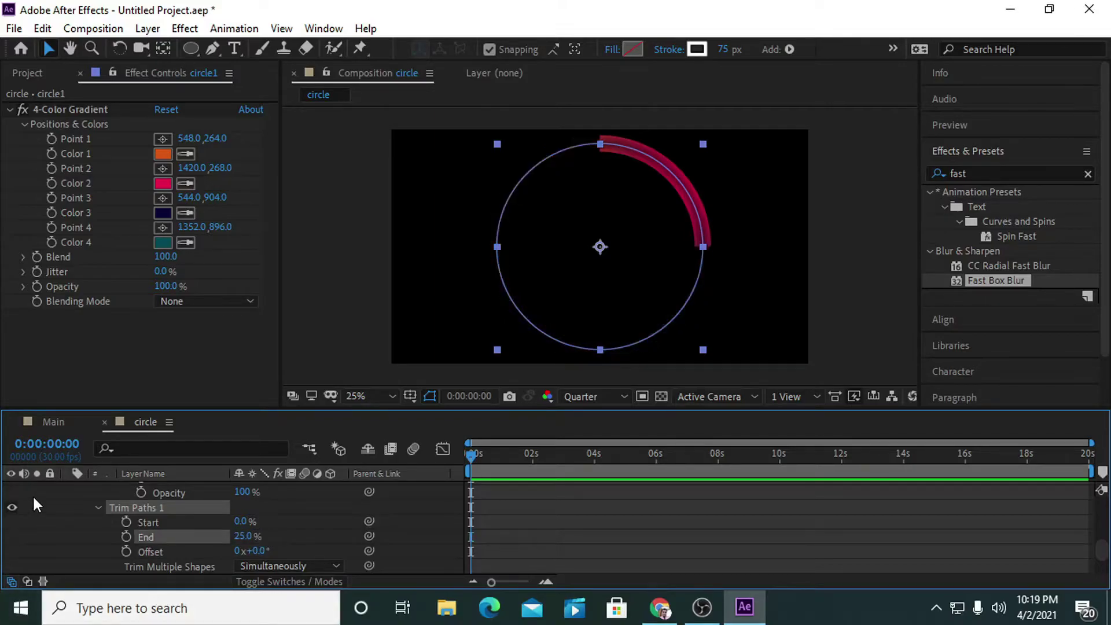
left_click(258, 427)
scroll(76, 498, "up", 10)
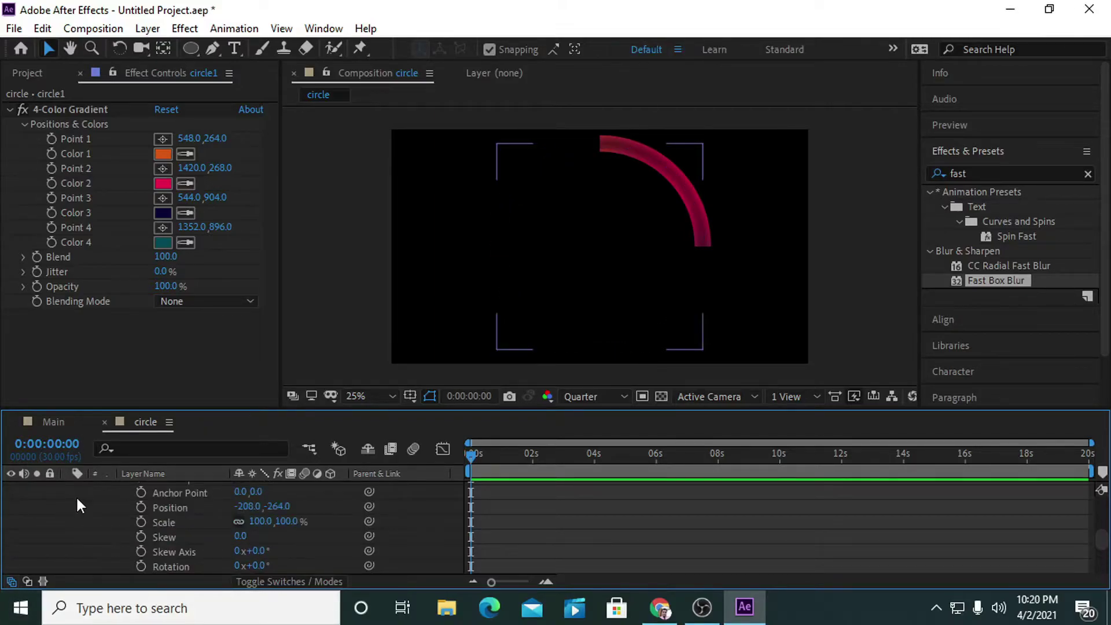
left_click(68, 504)
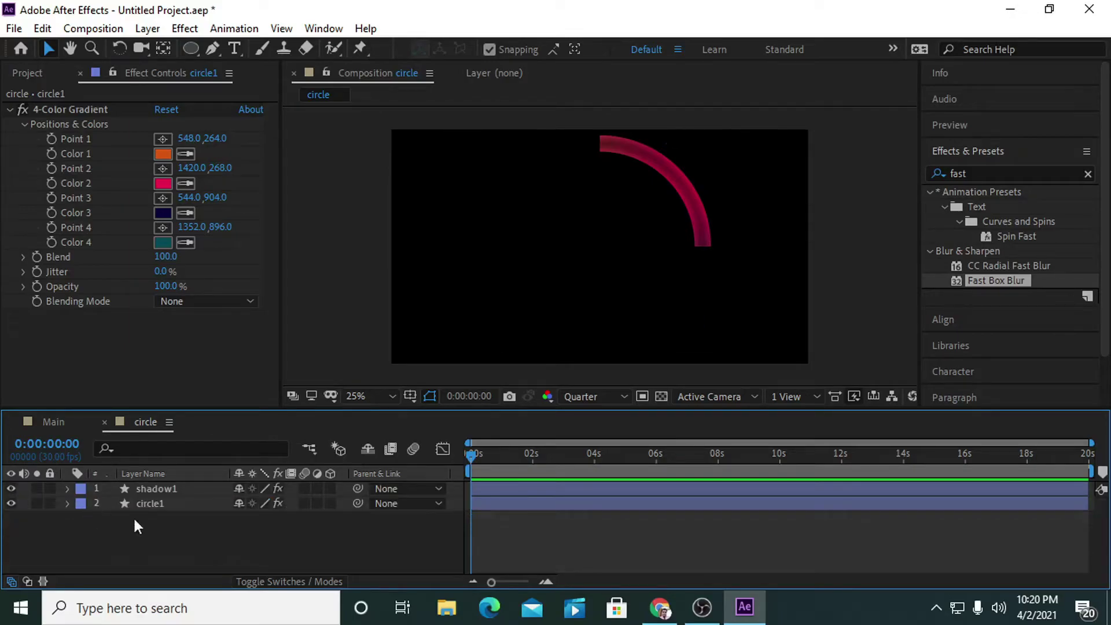
Duplicate the circle1 and shadow1 layers together and move the new circle layer directly beneath the new shadow layer
left_click(165, 502)
left_click(163, 488, "shift")
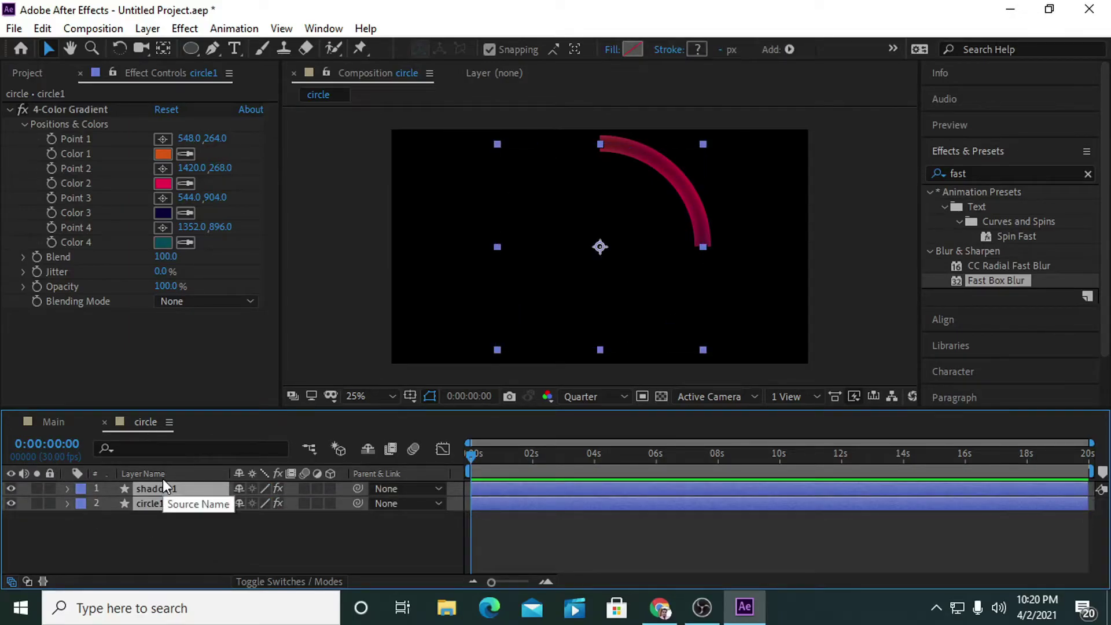
key("ctrl+d")
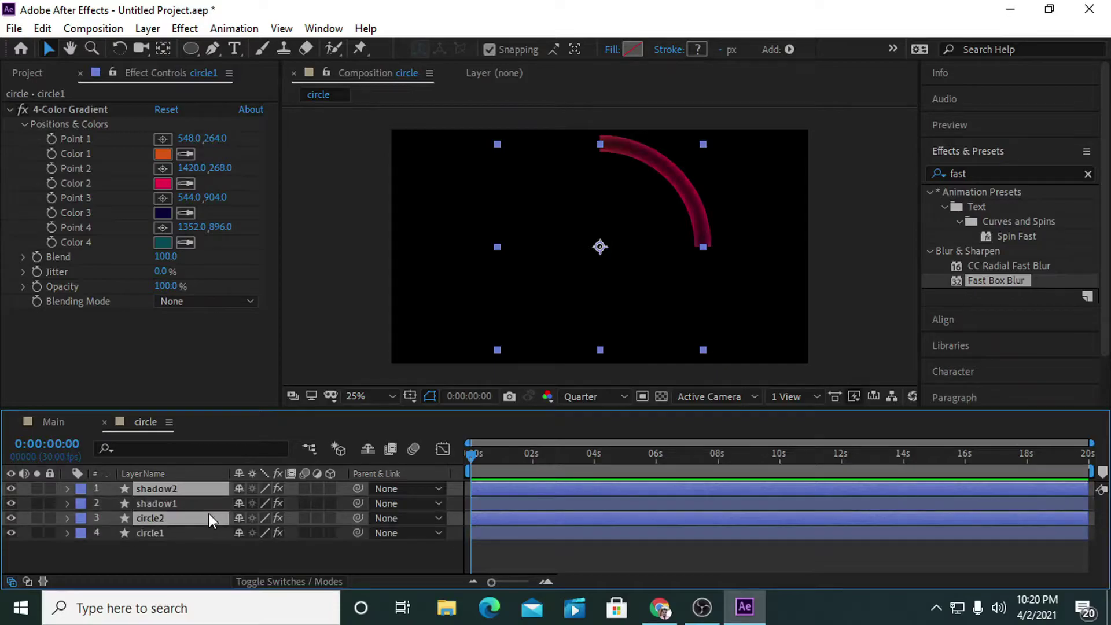
left_click(155, 531)
left_click(155, 517)
left_click_drag(155, 518, 162, 501)
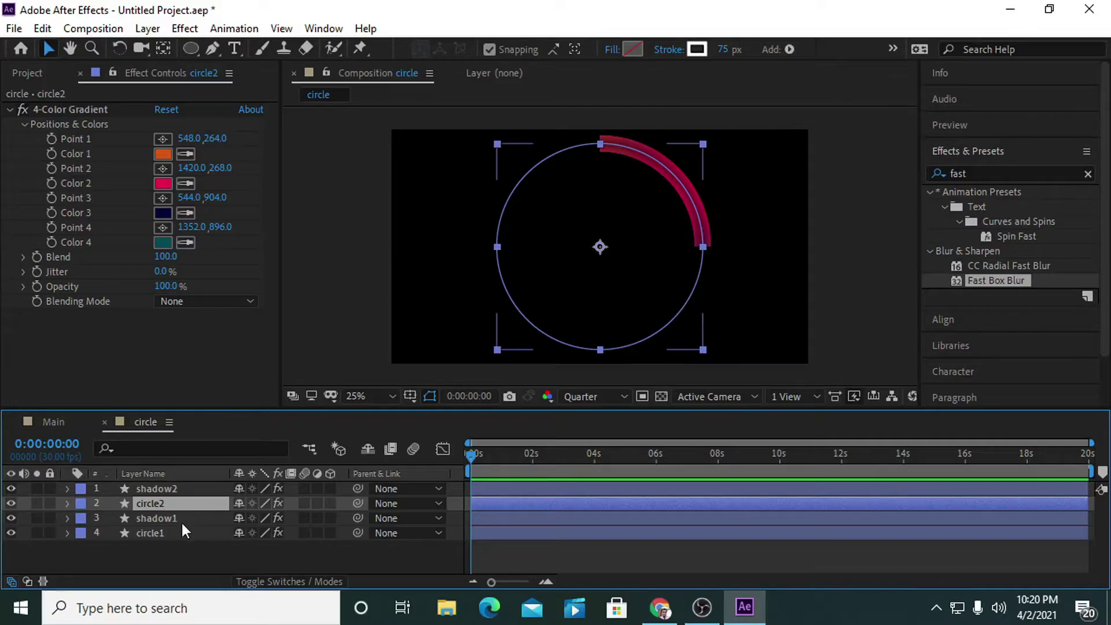
Set the ellipse path size of circle2 to 700 by 700
key("u")
key("u")
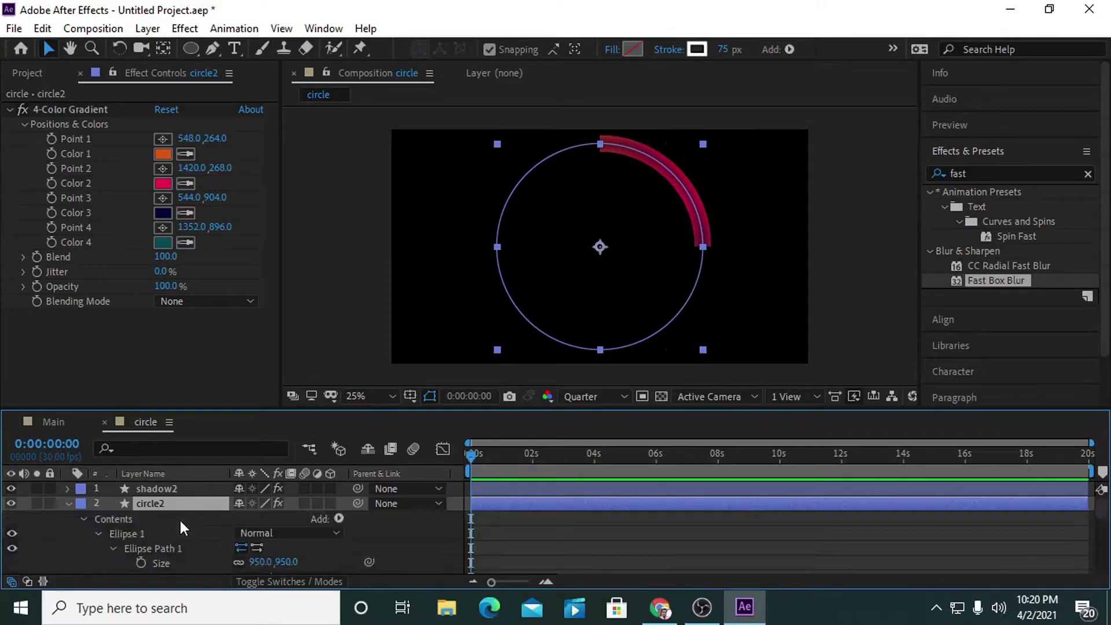
left_click(286, 561)
type("700")
key("Return")
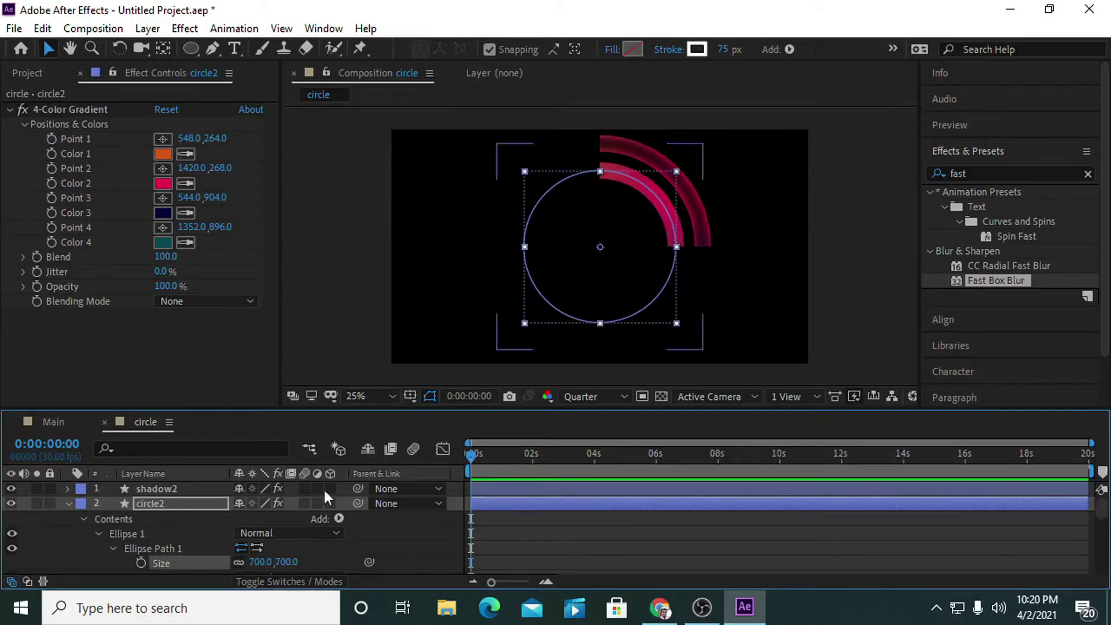
Set the ellipse path size of shadow2 to 700 by 700 and collapse the properties of both second-ring layers
left_click(159, 486)
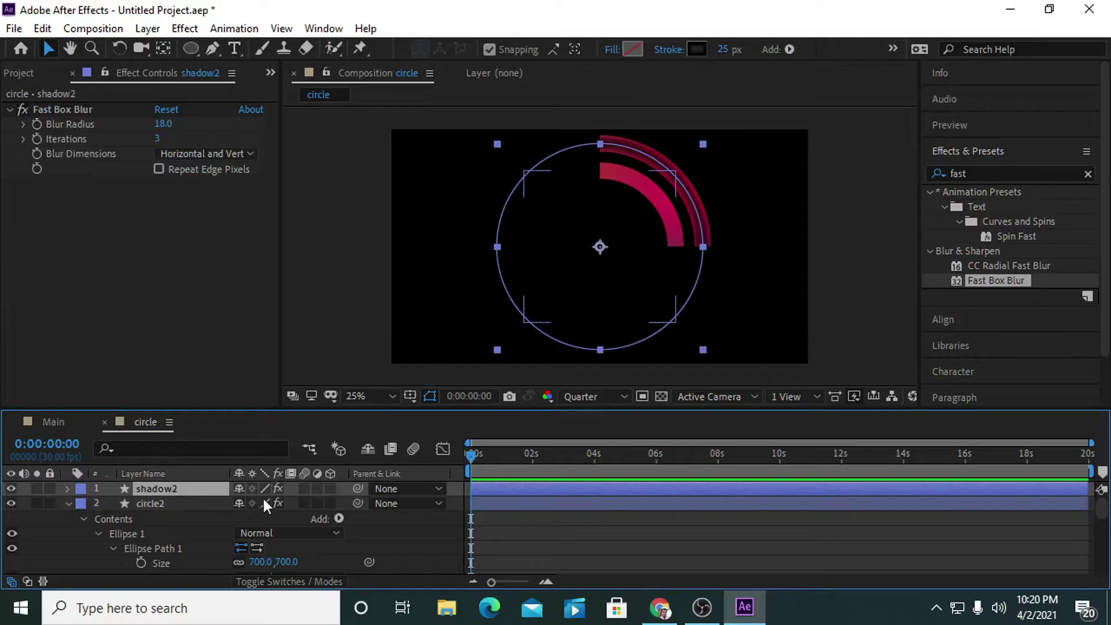
key("u")
key("u")
left_click(279, 547)
type("700")
key("Return")
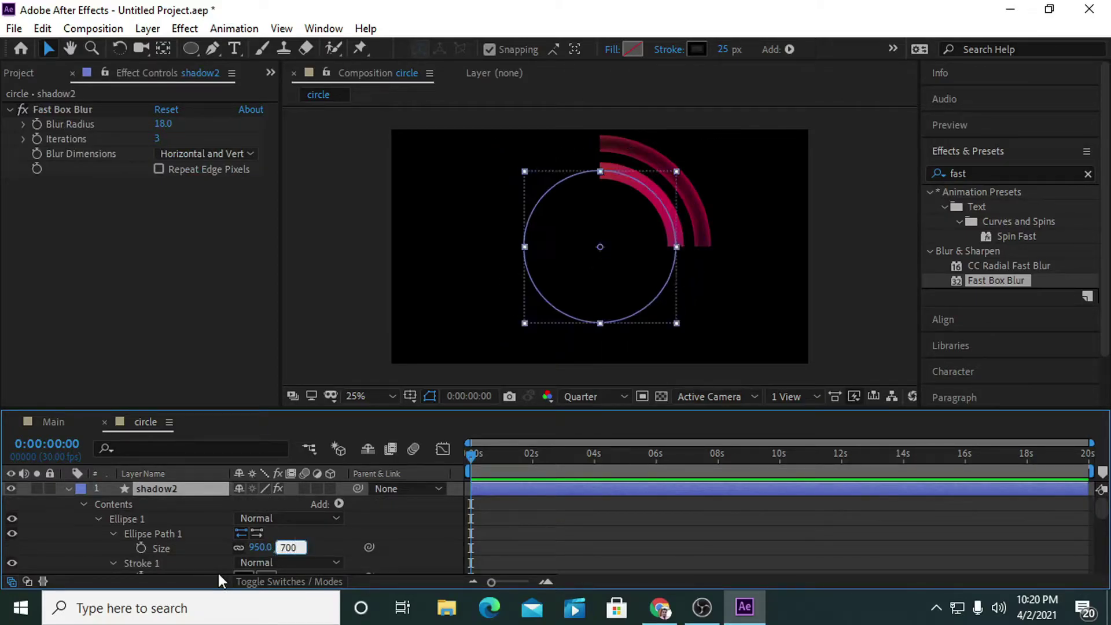
left_click(443, 555)
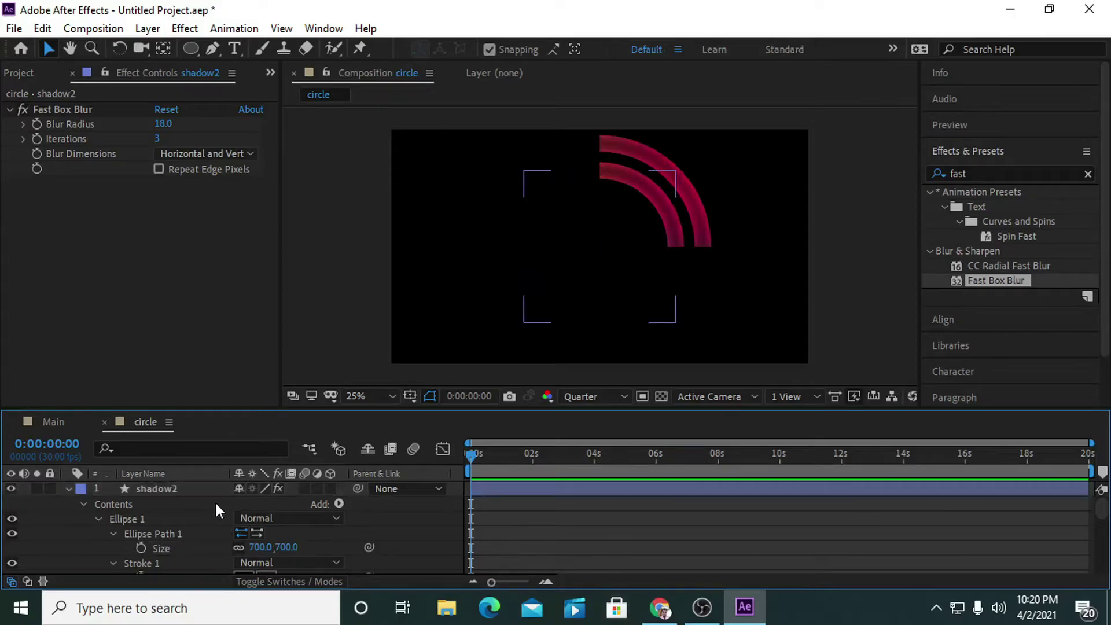
left_click(68, 489)
left_click(67, 501)
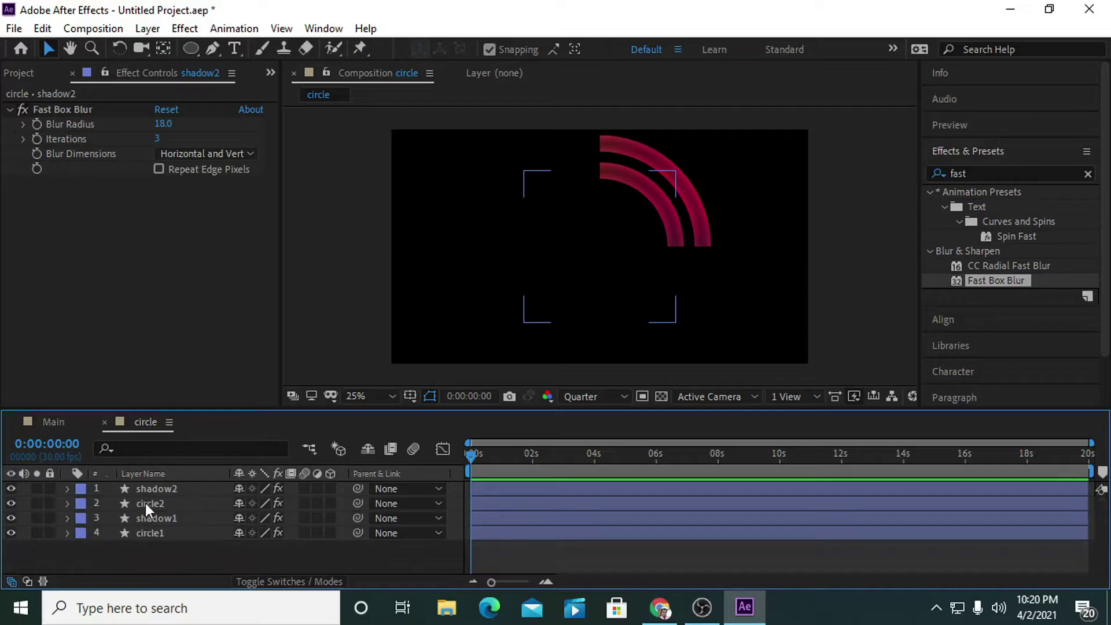
Duplicate the circle2 and shadow2 layers together and move the new circle layer directly beneath the new shadow layer
left_click(147, 502)
left_click(155, 488, "ctrl")
key("ctrl+d")
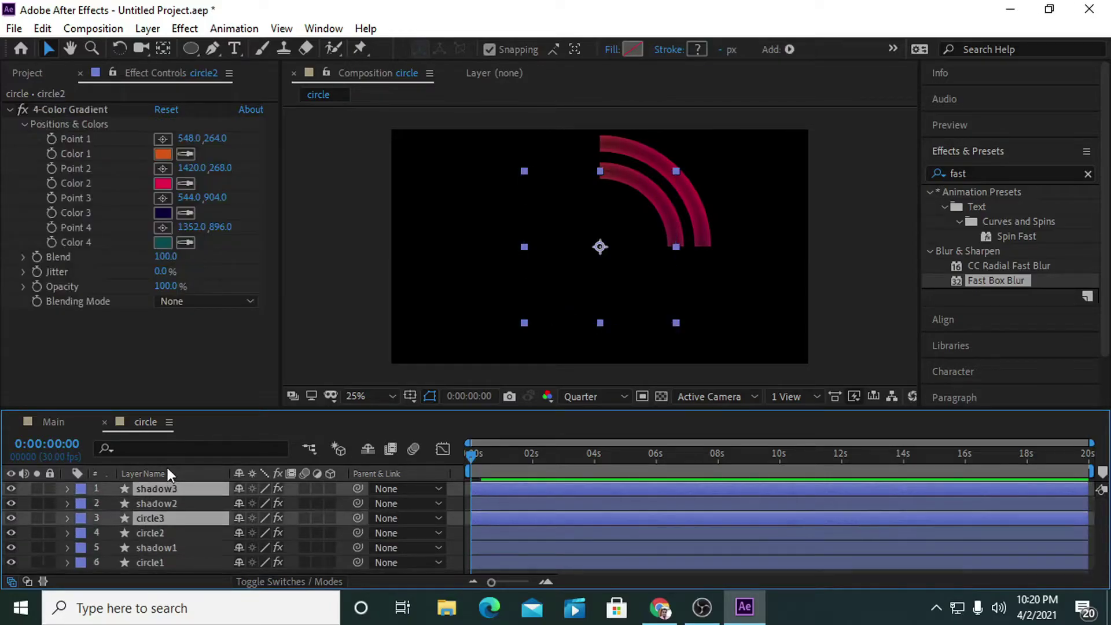
left_click(140, 533)
left_click(148, 519)
left_click_drag(148, 520, 155, 501)
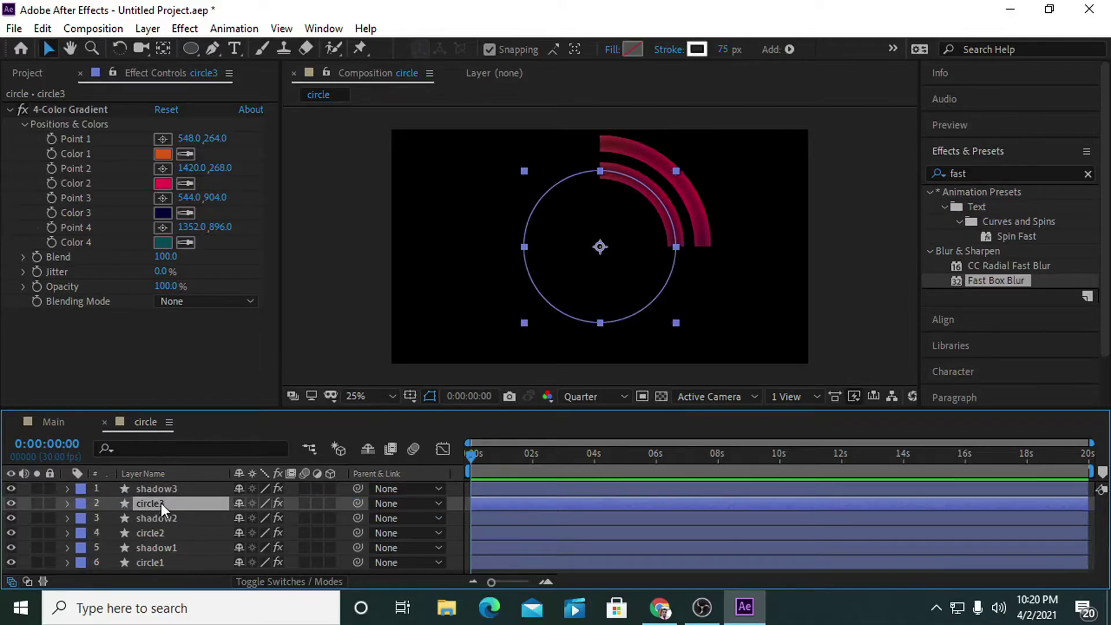
Set the ellipse path size of circle3 to 450 by 450
key("u")
key("u")
left_click(287, 562)
type("450")
key("Return")
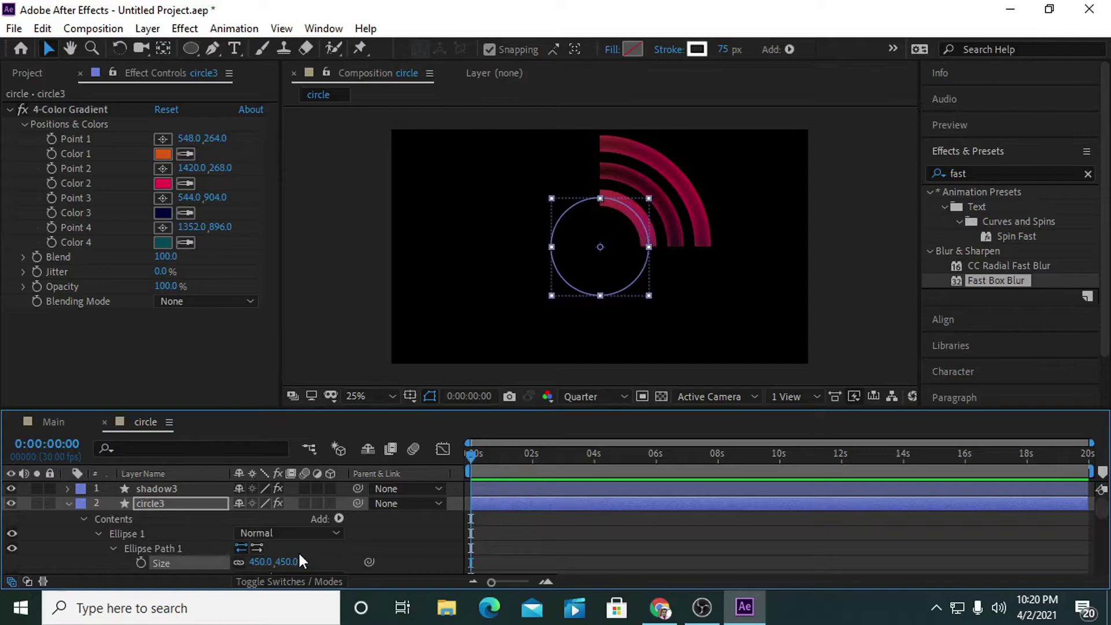
Set the ellipse path size of shadow3 to 450 by 450 and collapse the properties of both third-ring layers
left_click(166, 490)
key("u")
key("u")
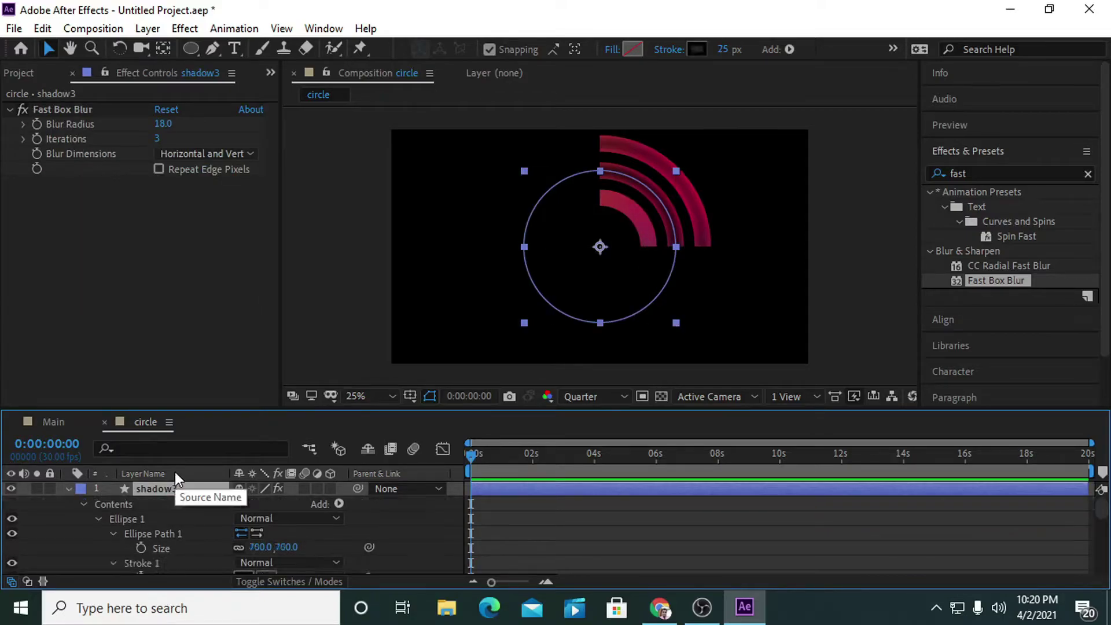
left_click(286, 547)
type("450")
key("Return")
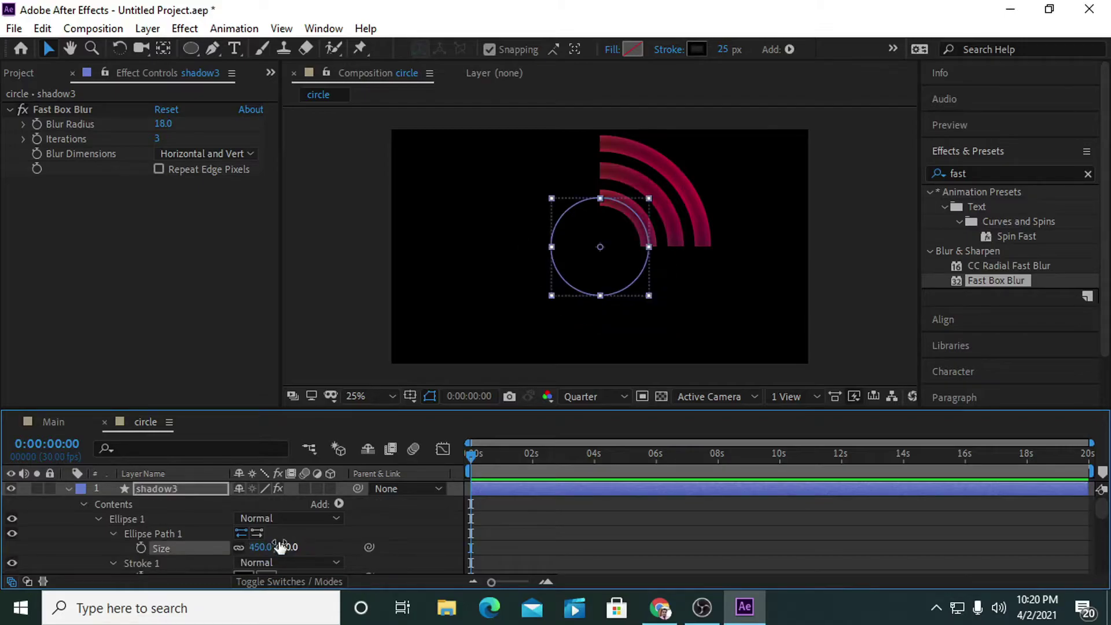
left_click(523, 542)
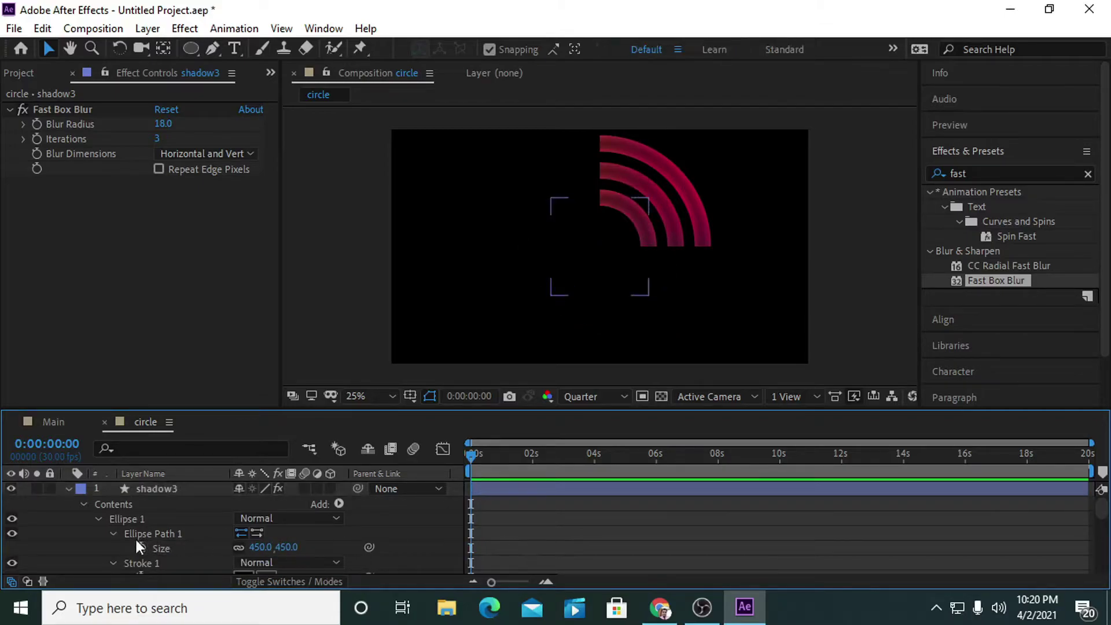
left_click(68, 488)
left_click(68, 504)
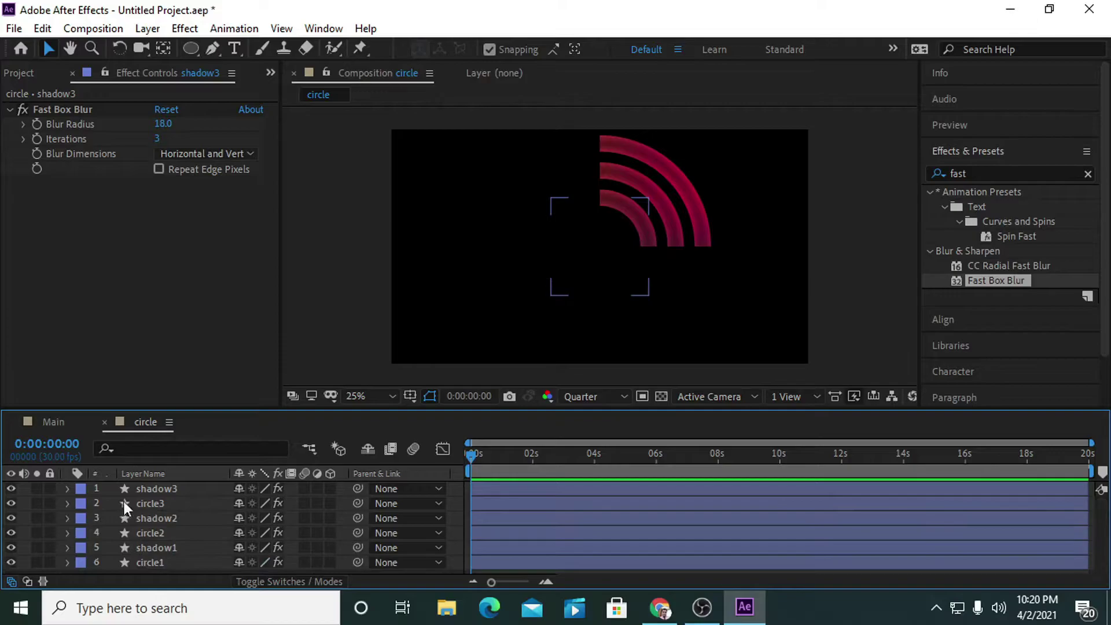
Duplicate the circle3 and shadow3 layers together and move the new circle layer directly beneath the new shadow layer
left_click(144, 503)
left_click(161, 489, "shift")
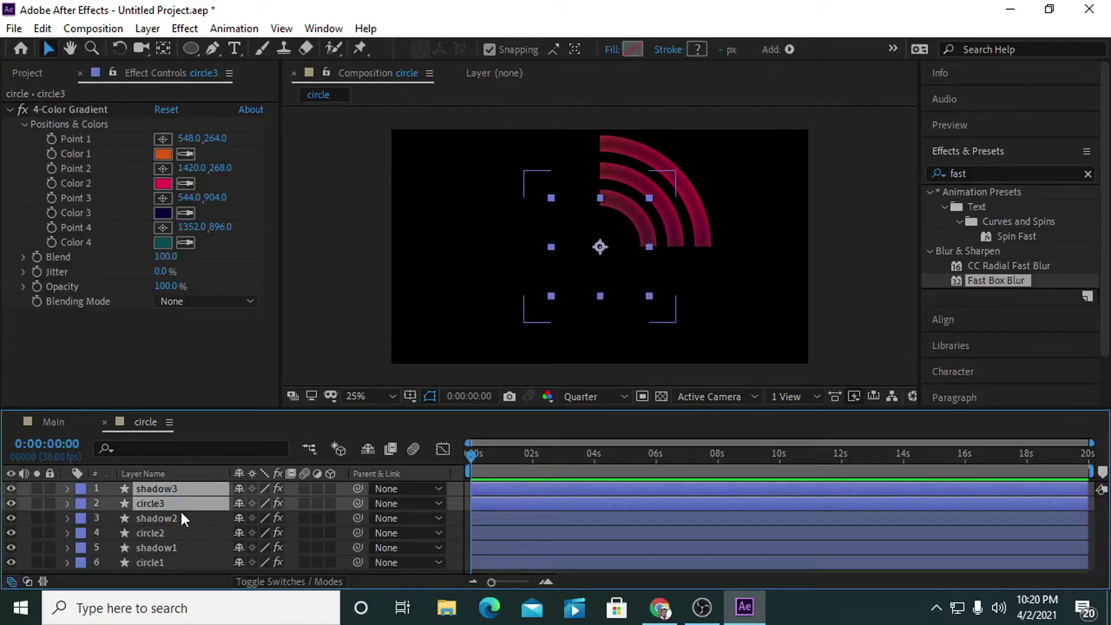
key("ctrl+d")
left_click(153, 533)
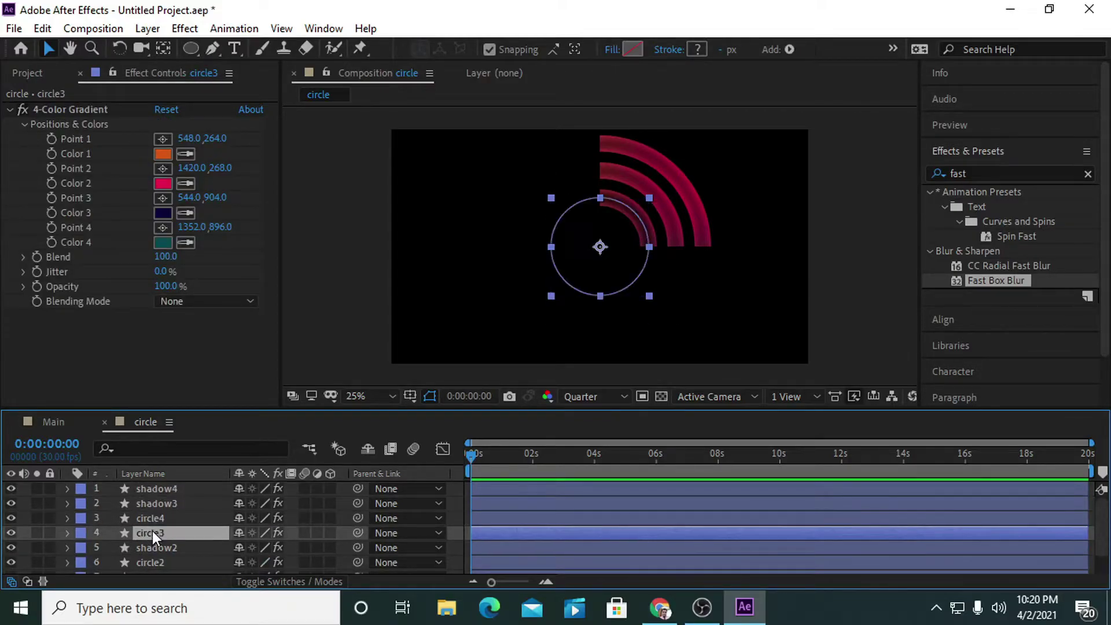
mouse_move(158, 519)
left_mouse_down()
mouse_move(163, 501)
mouse_move(153, 502)
left_mouse_up()
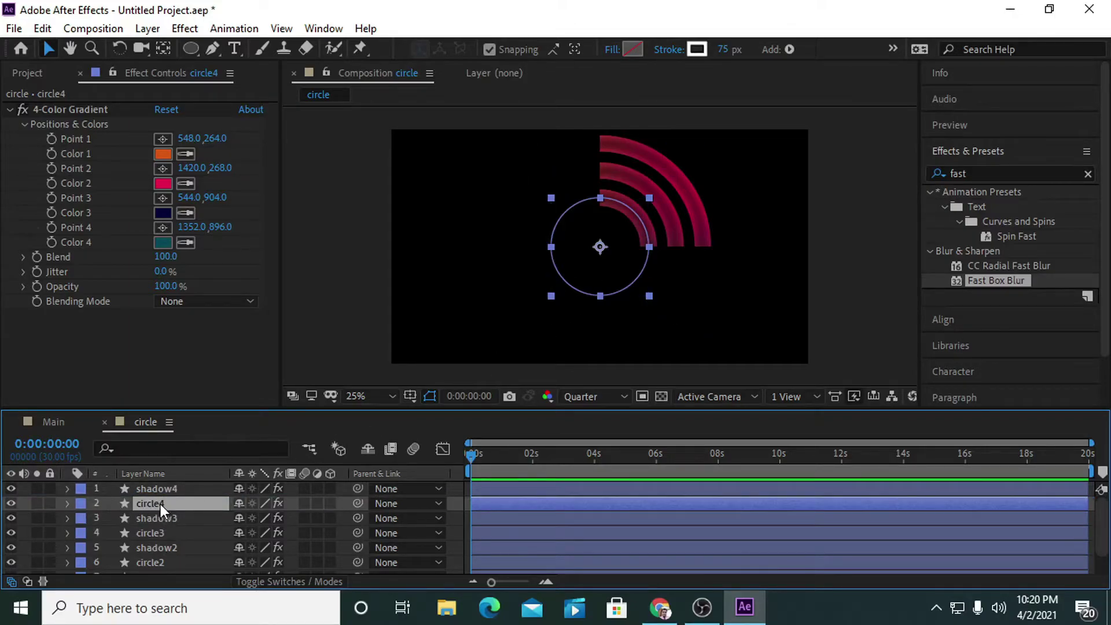
Set the ellipse path size of circle4 to 200 by 200
key("u")
key("u")
left_click(287, 562)
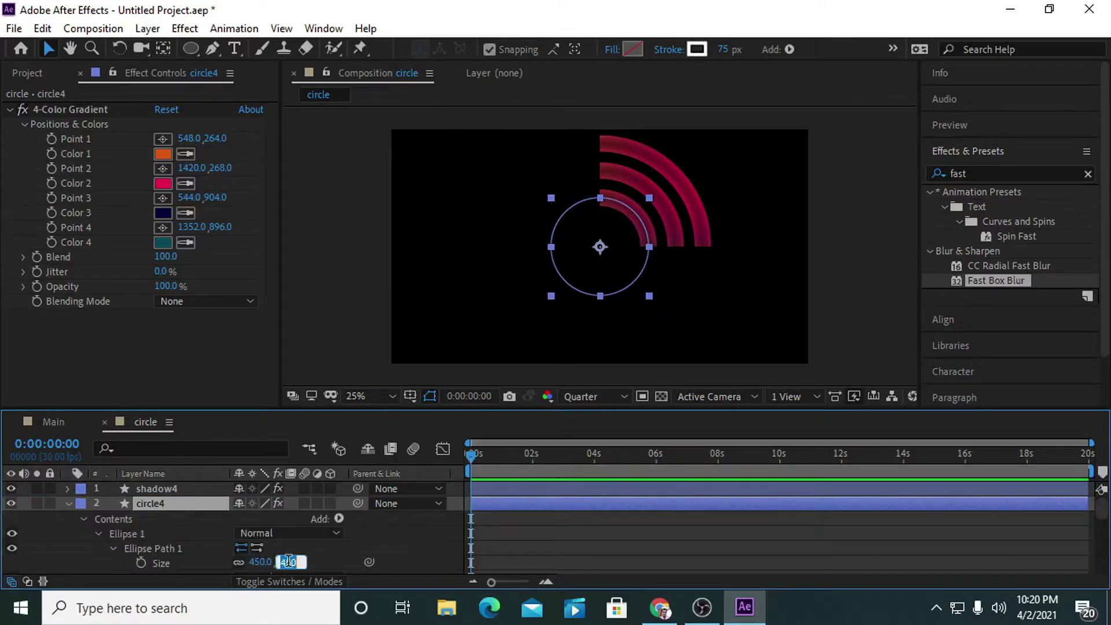
type("200")
key("Return")
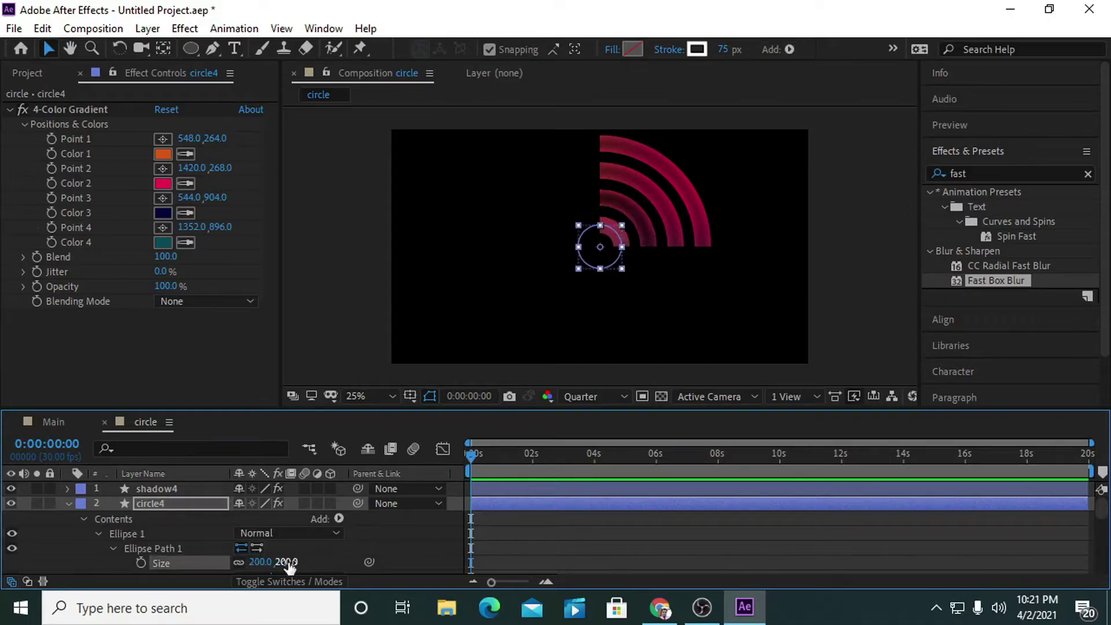
Set the ellipse path size of shadow4 to 200 by 200 and collapse the properties of both fourth-ring layers
left_click(149, 490)
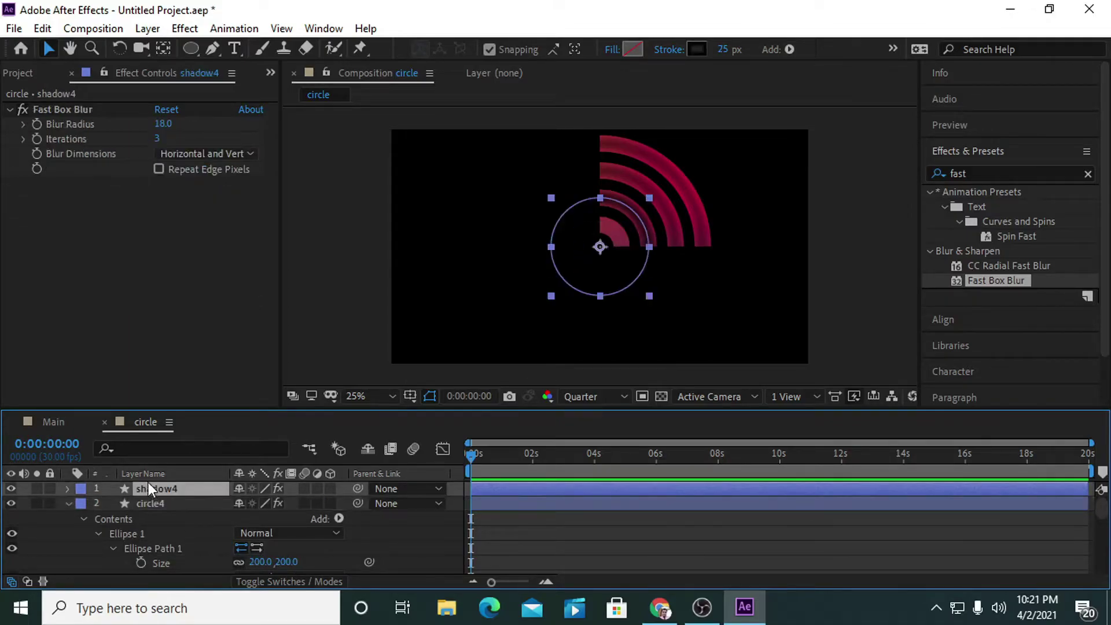
key("u")
key("u")
left_click(287, 546)
type("200")
key("Return")
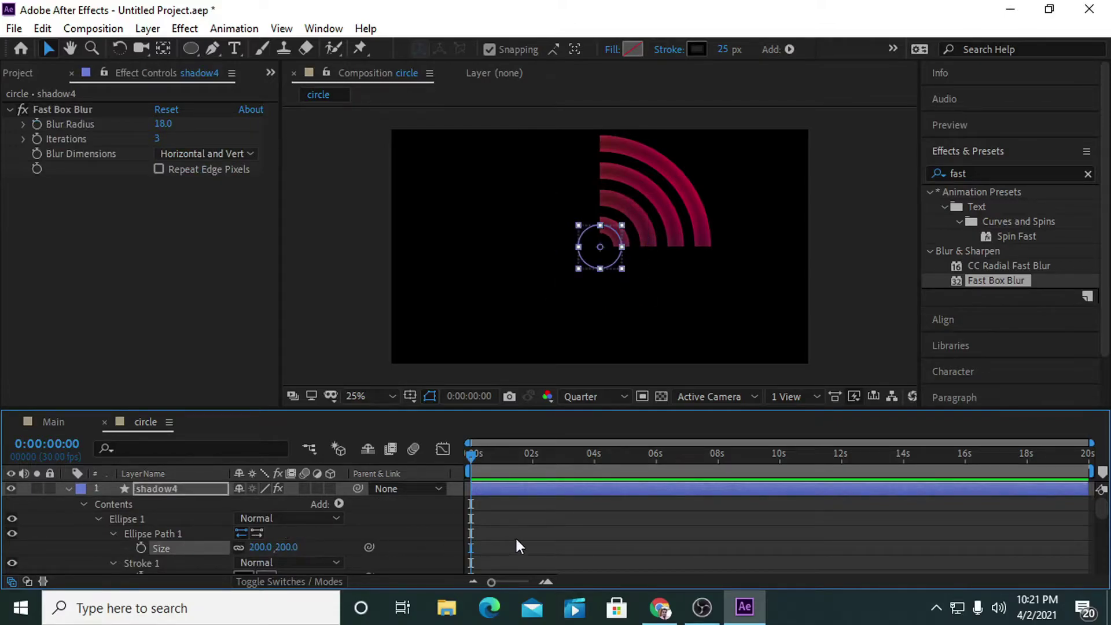
left_click(516, 541)
left_click(68, 489)
left_click(69, 504)
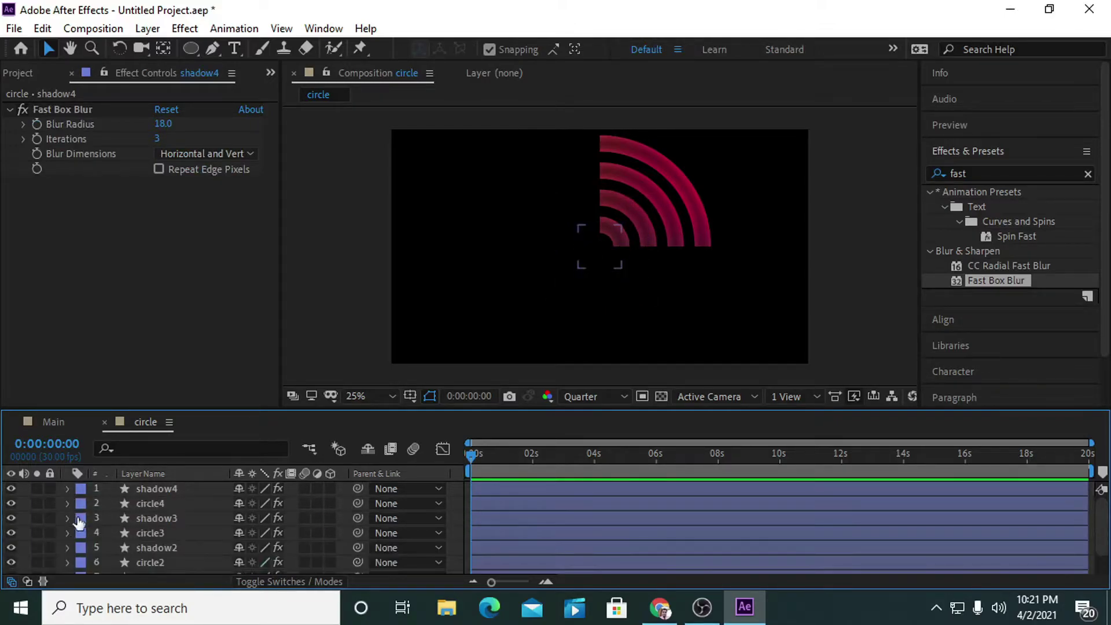
Duplicate the circle composition in the project and open the copy
left_click(13, 73)
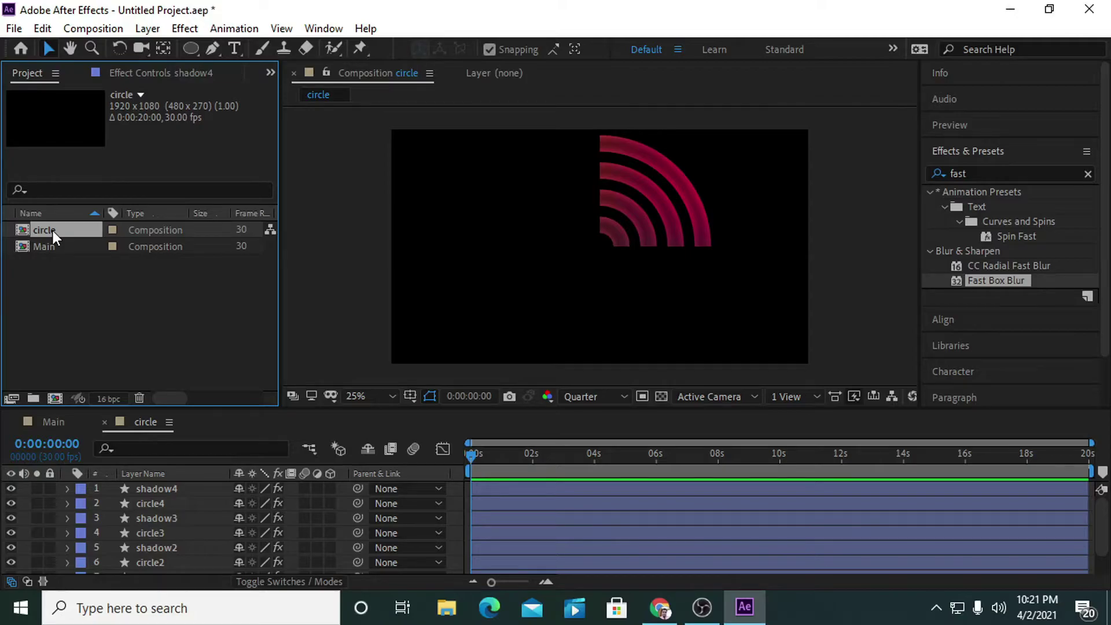
key("ctrl+d")
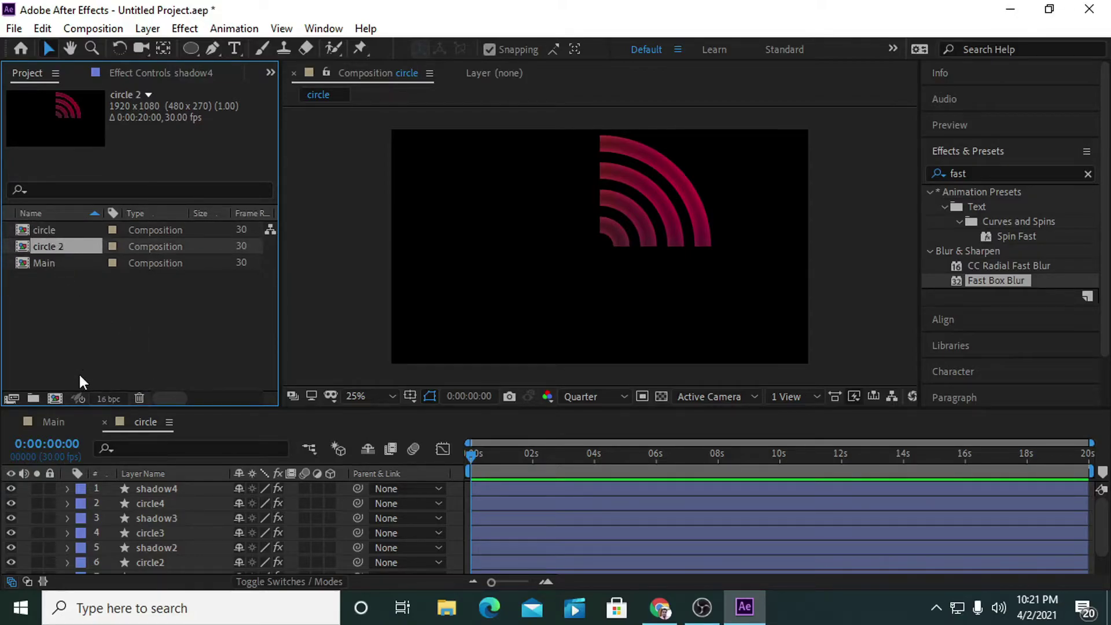
double_click(48, 245)
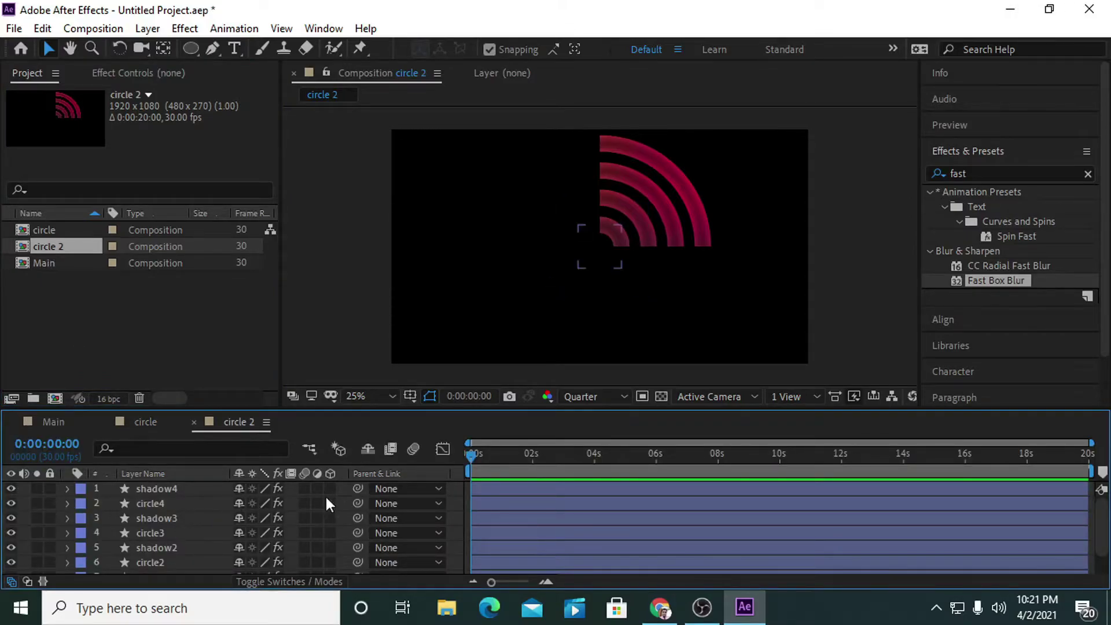
Add a null object to the circle 2 composition
right_click(296, 496)
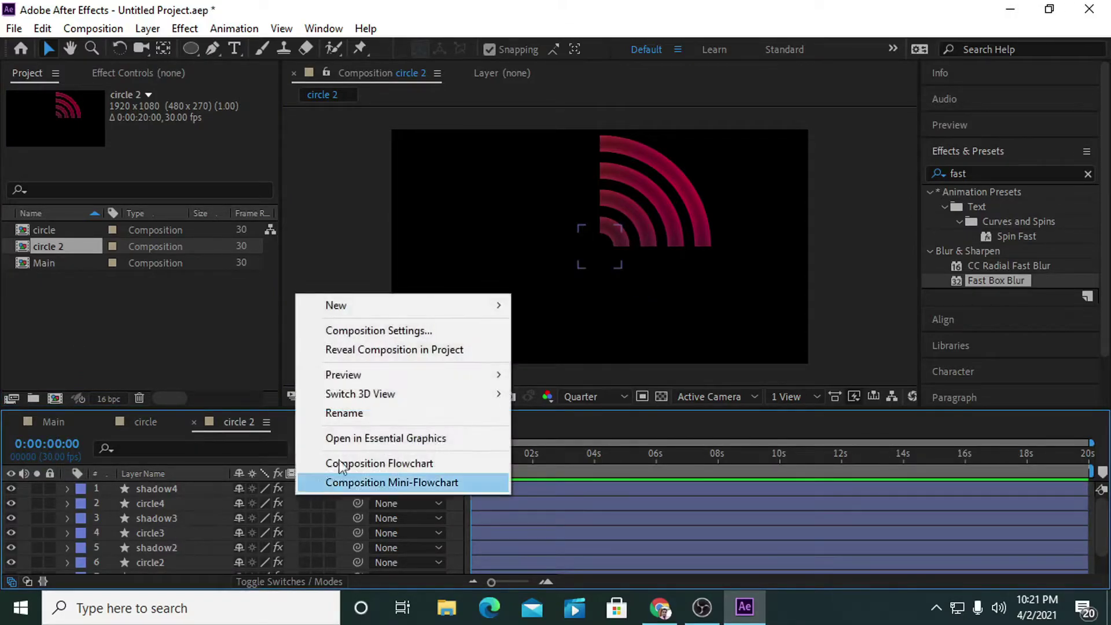
mouse_move(371, 305)
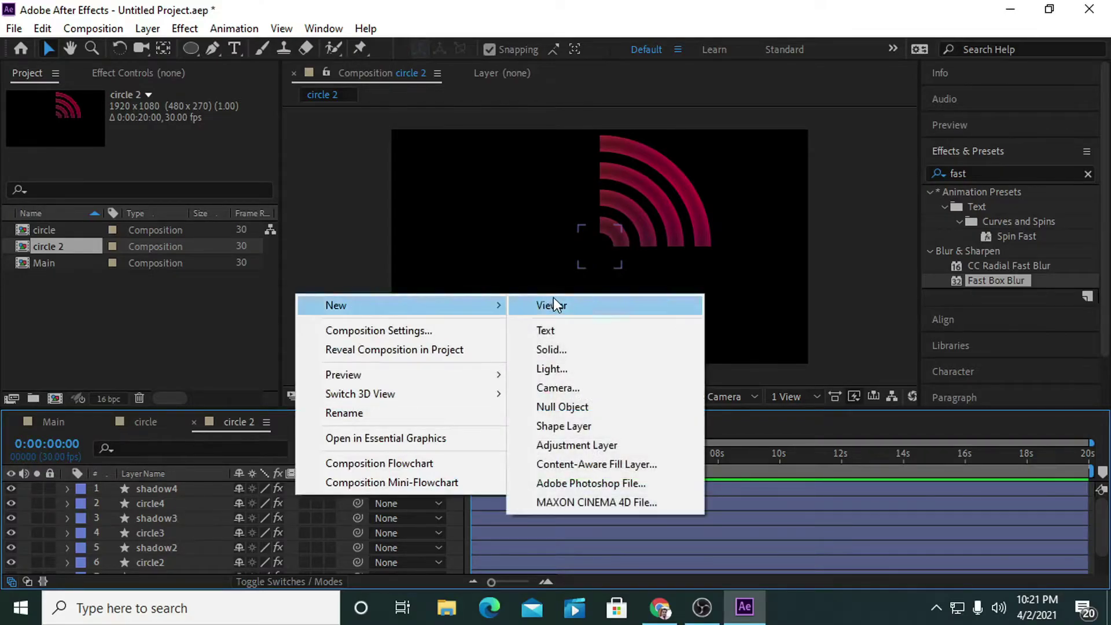
left_click(549, 408)
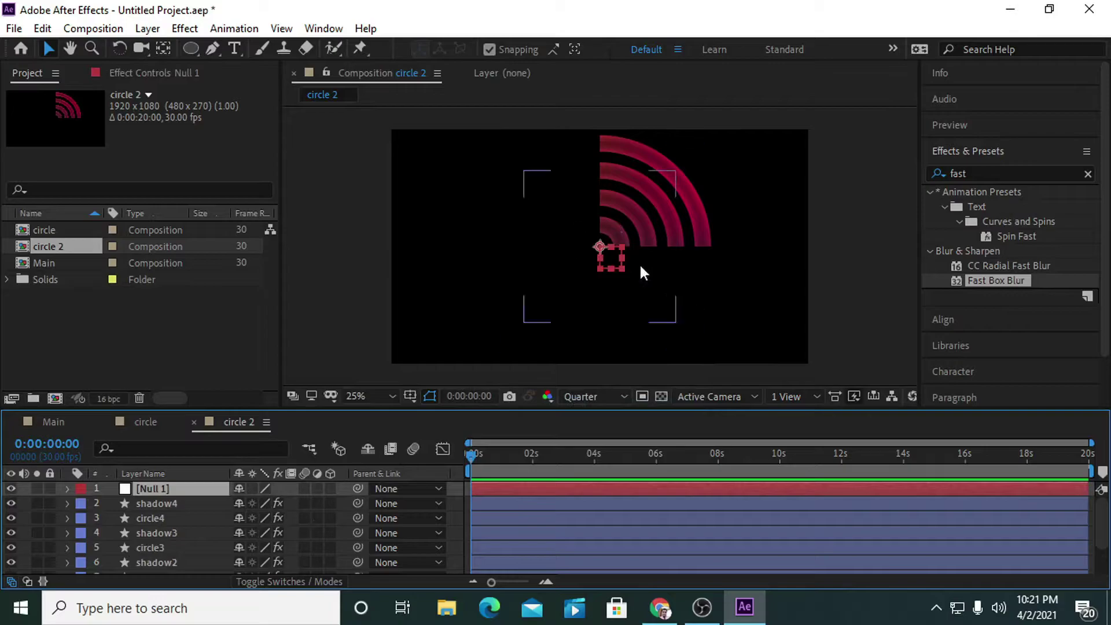
Center the null's anchor point within the null and align it horizontally and vertically to the composition center
double_click(166, 52)
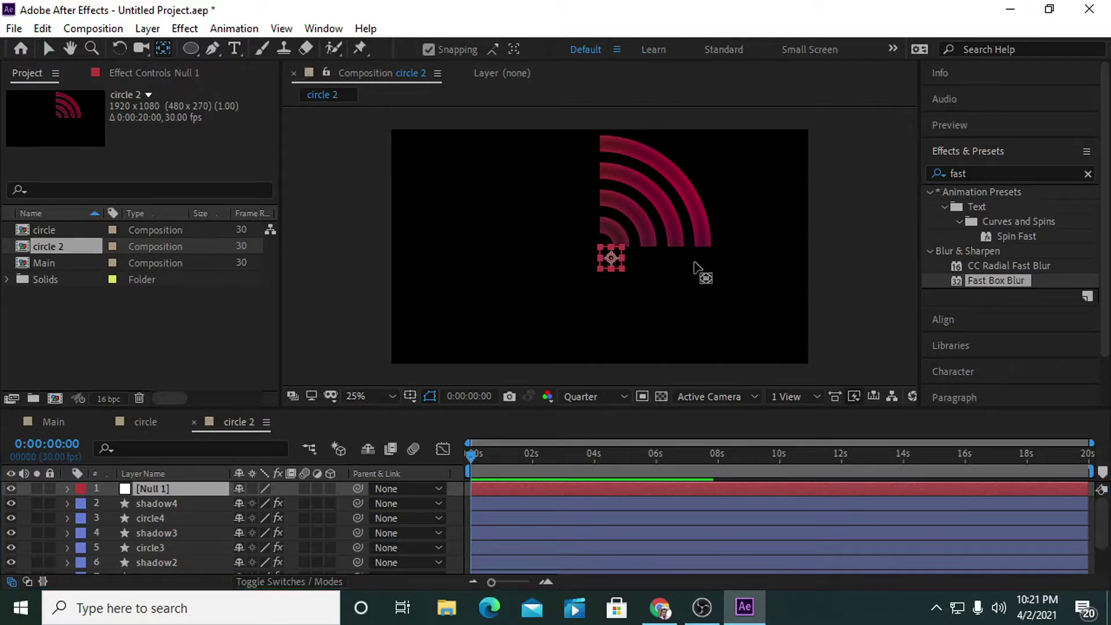
left_click(936, 320)
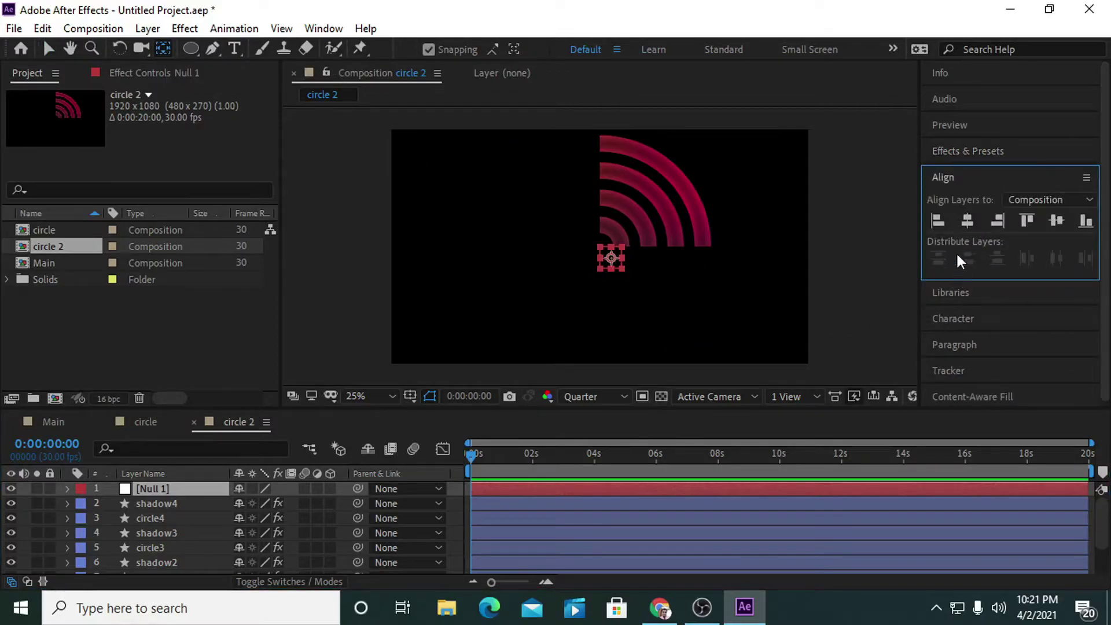
left_click(968, 222)
left_click(1057, 220)
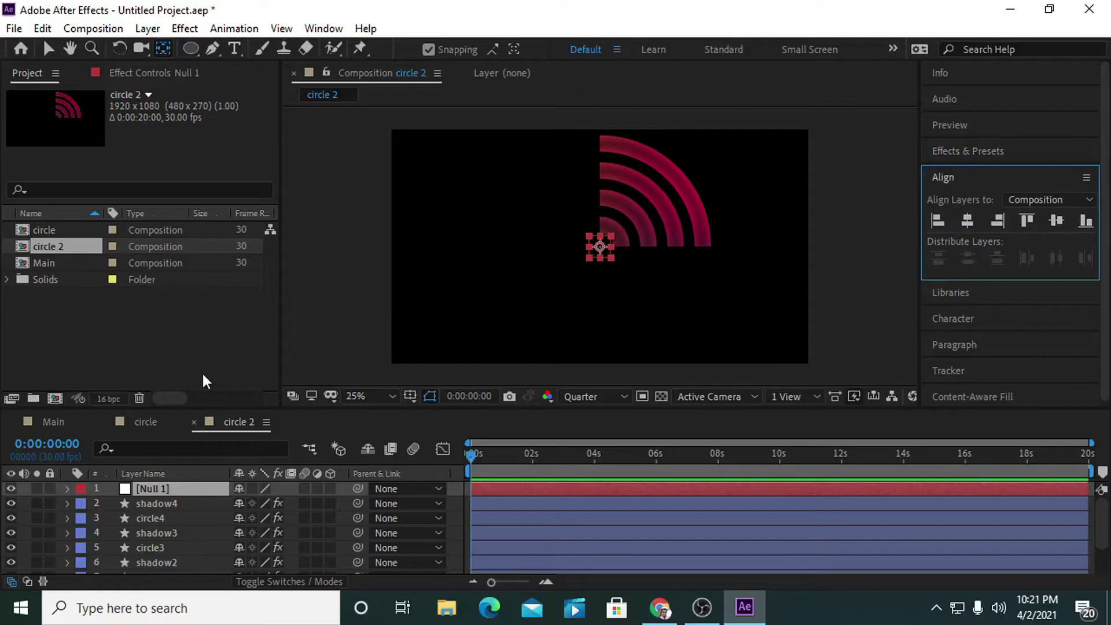
Parent all eight circle and shadow layers in circle 2 to the null object
left_click(157, 504)
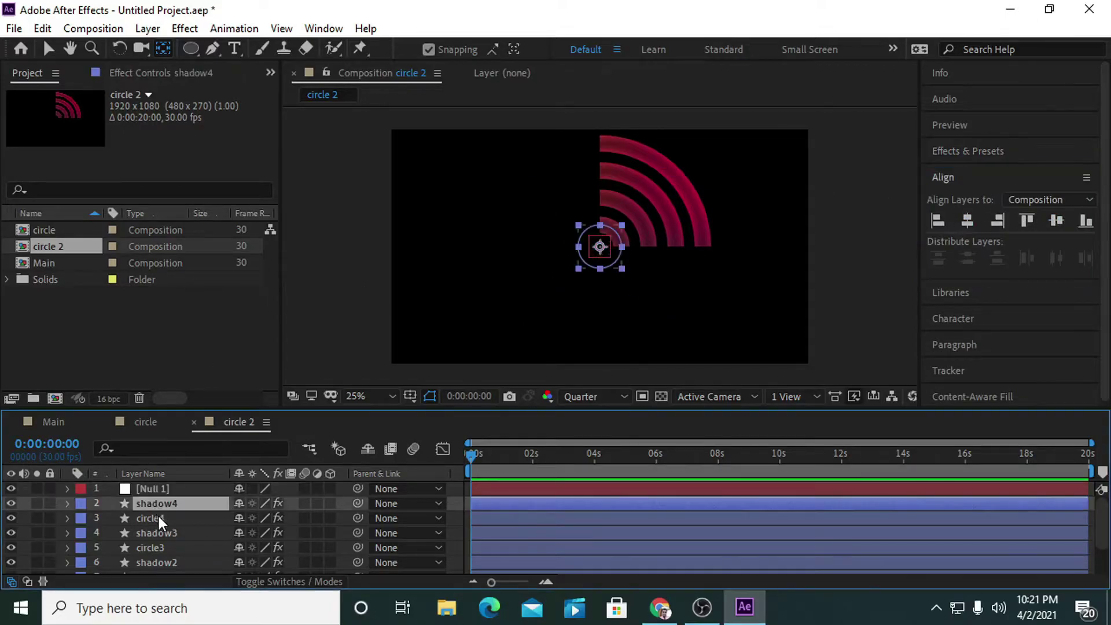
left_click(159, 517, "ctrl")
left_click(158, 533, "ctrl")
left_click(162, 548, "ctrl")
left_click(168, 562, "ctrl")
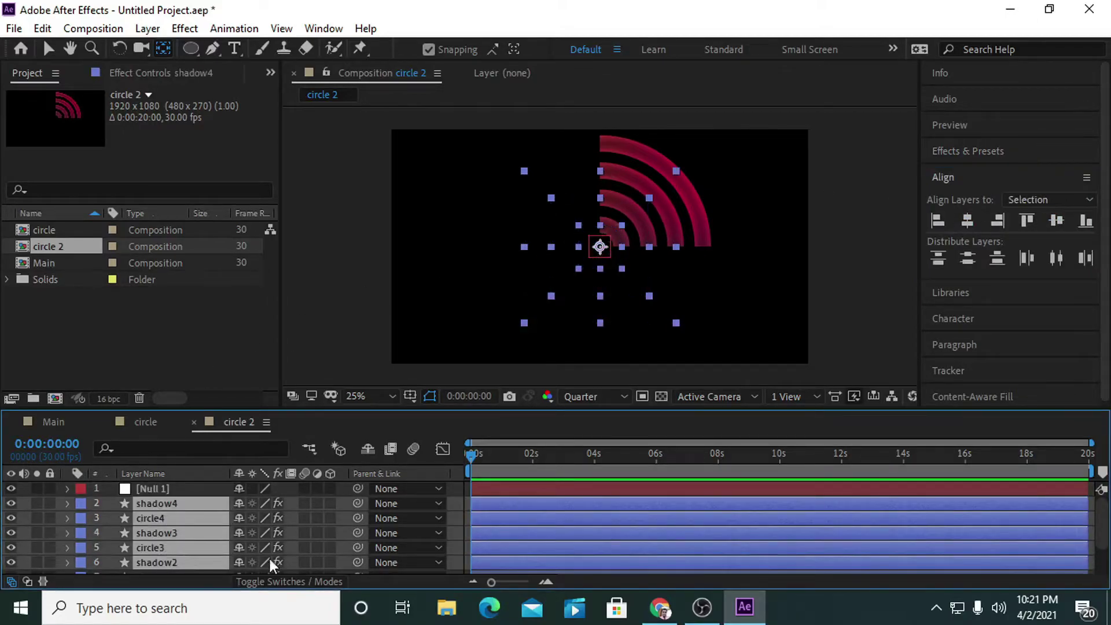
scroll(207, 539, "down", 2)
left_click(159, 535, "ctrl")
left_click(156, 551, "ctrl")
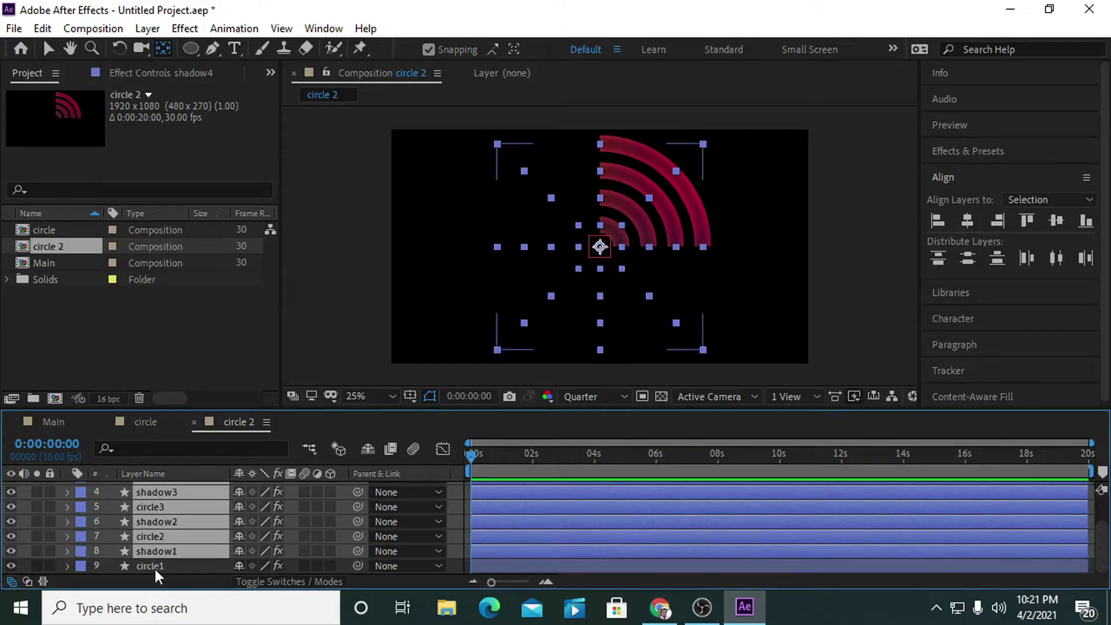
left_click(155, 566, "ctrl")
scroll(212, 545, "up", 2)
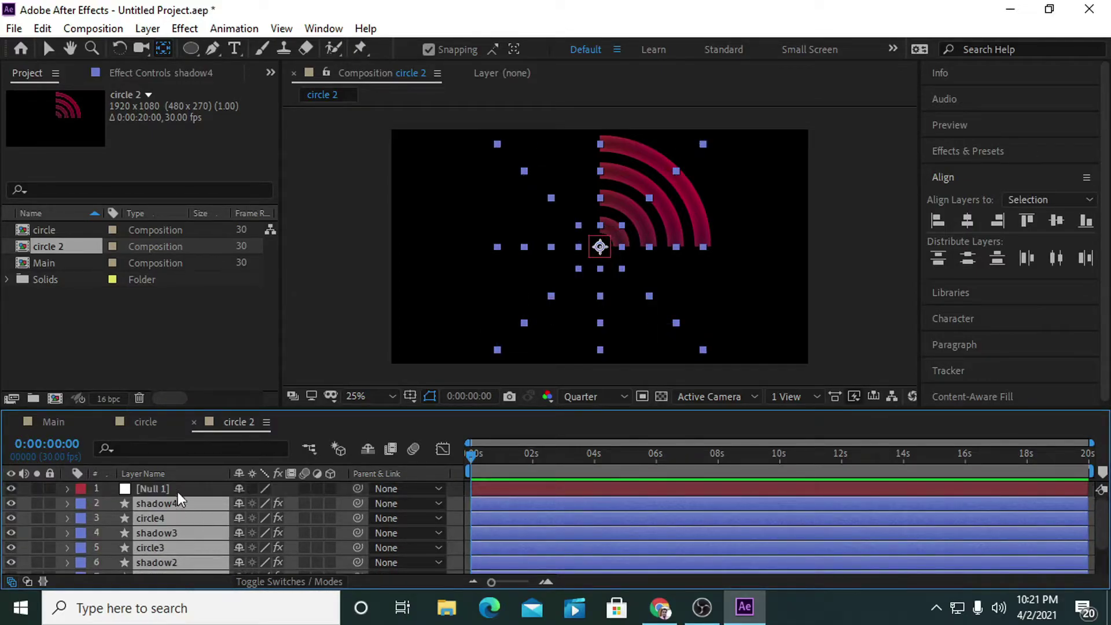
left_click_drag(358, 505, 182, 492)
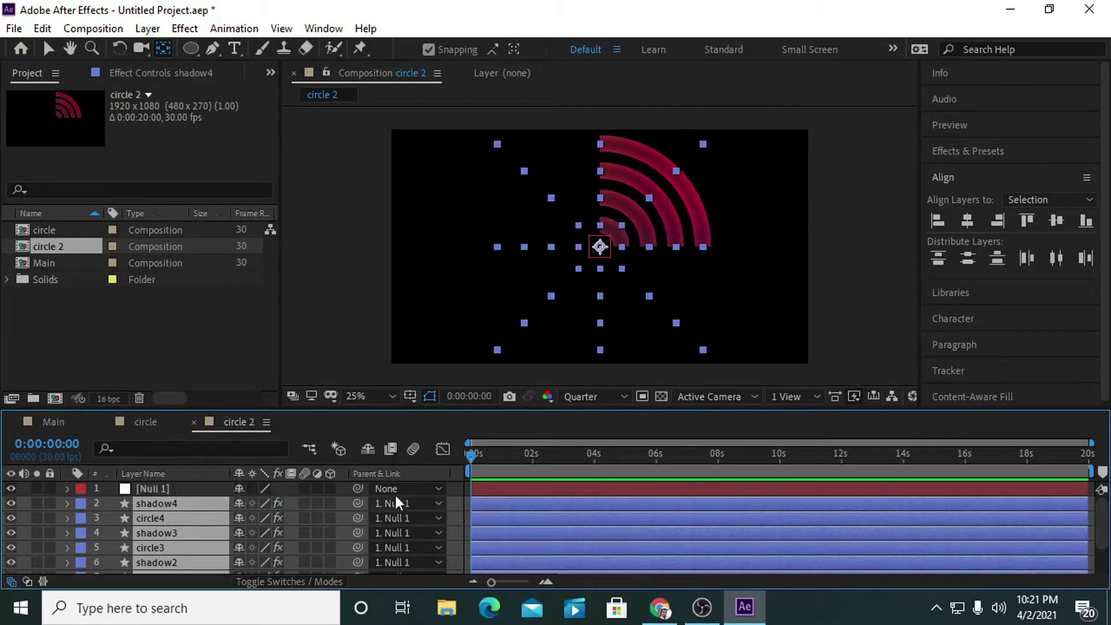
Unlink the null's scale proportions and set its horizontal scale to -100% to mirror the arcs
left_click(165, 487)
key("s")
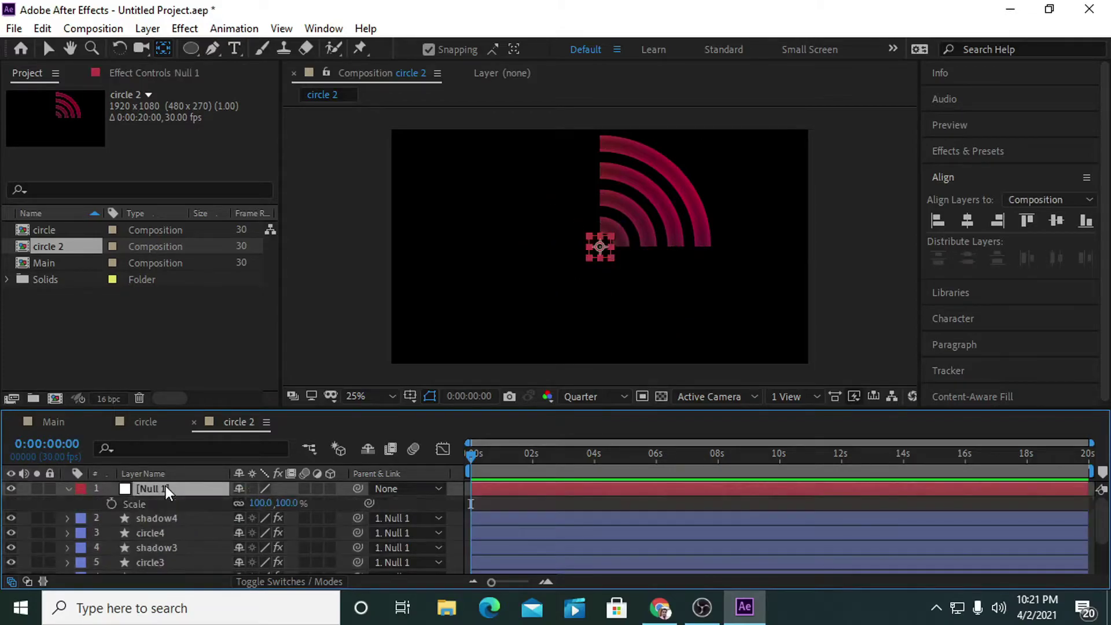
left_click(243, 505)
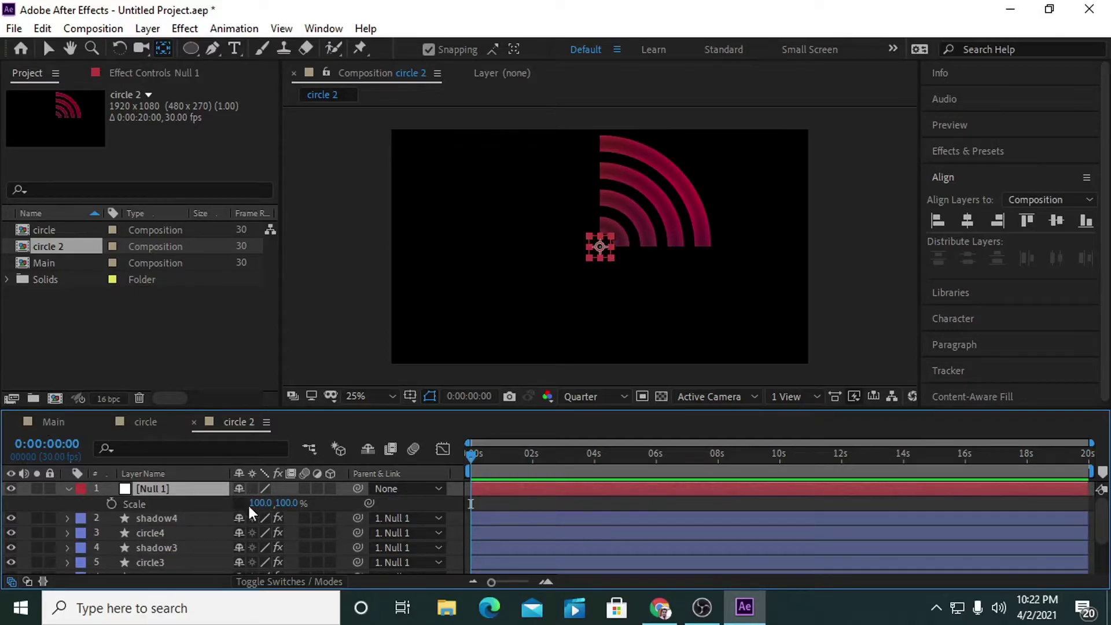
left_click(262, 503)
type("-100")
key("Return")
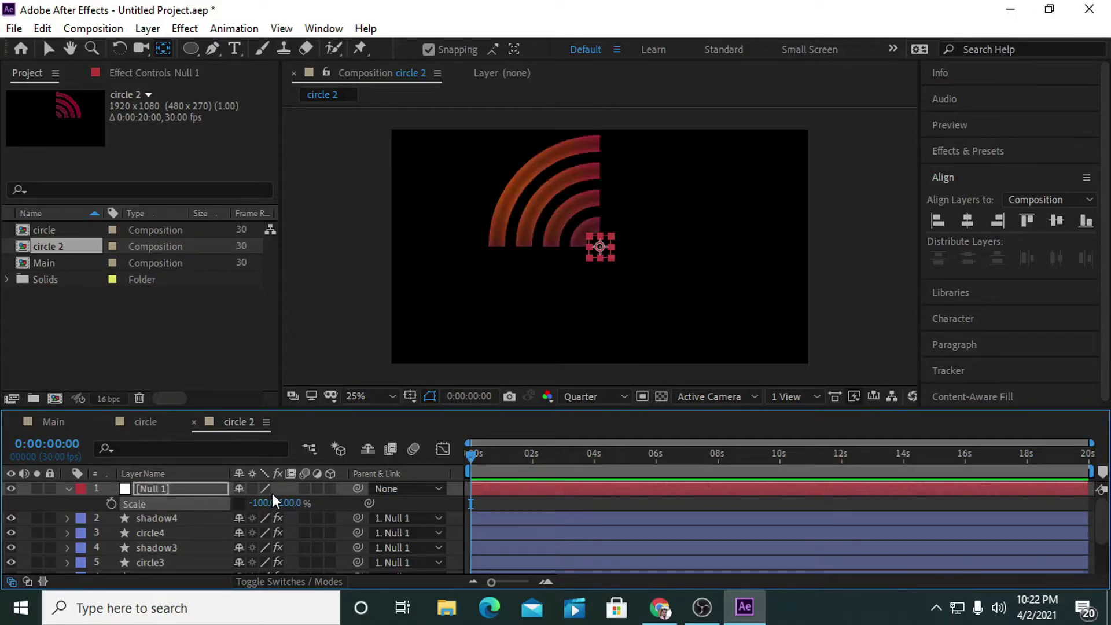
left_click(171, 490)
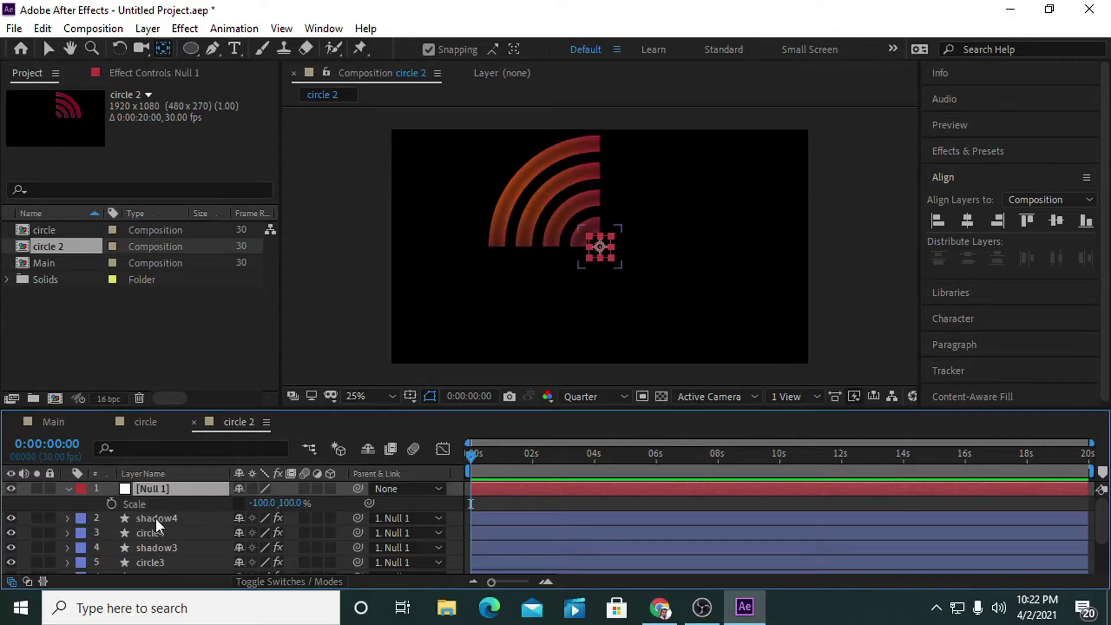
Delete the 4-Color Gradient effect from the circle1 layer in circle 2
left_click(157, 532)
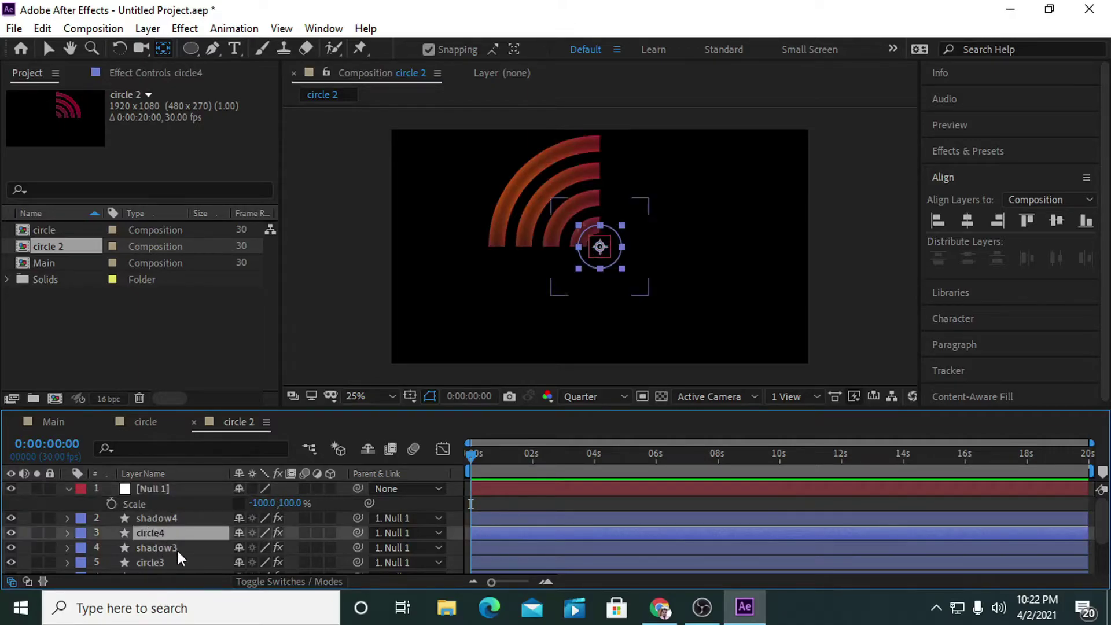
scroll(180, 549, "down", 3)
left_click(150, 566)
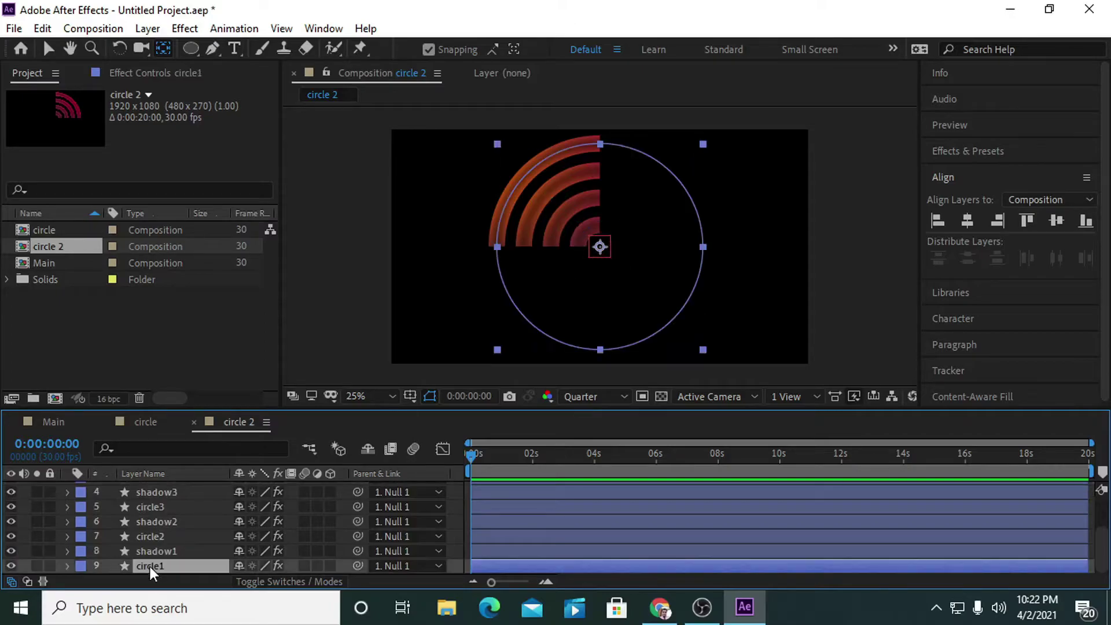
left_click(165, 74)
left_click(75, 112)
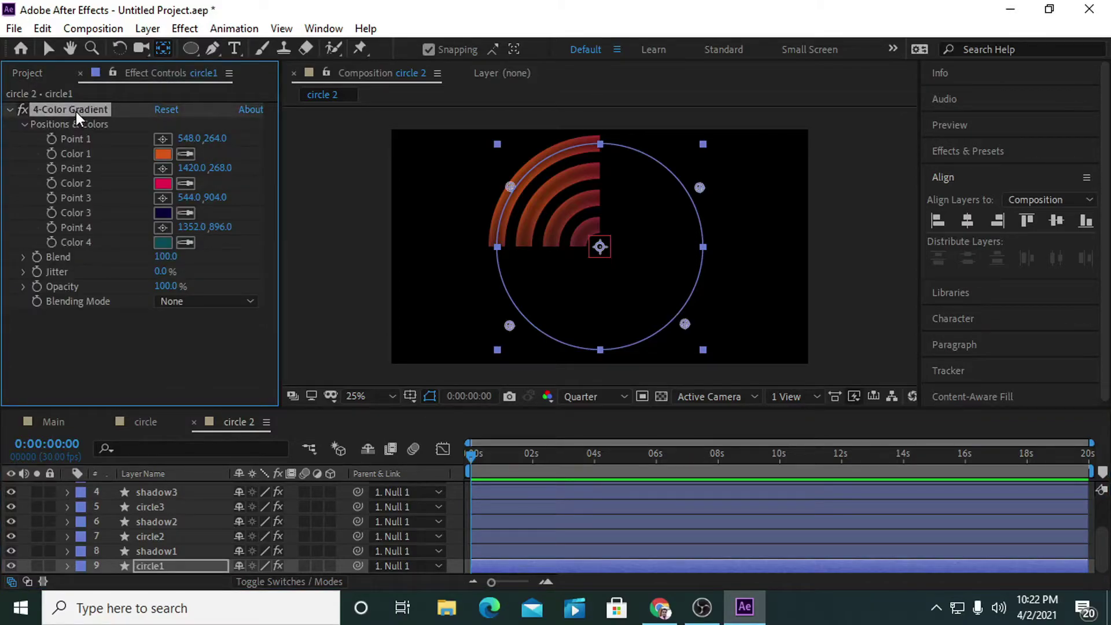
key("Delete")
Apply the Gradient Ramp effect to circle1, placing the start of the ramp at 960, 60 and the end at 488, 544
left_click(994, 151)
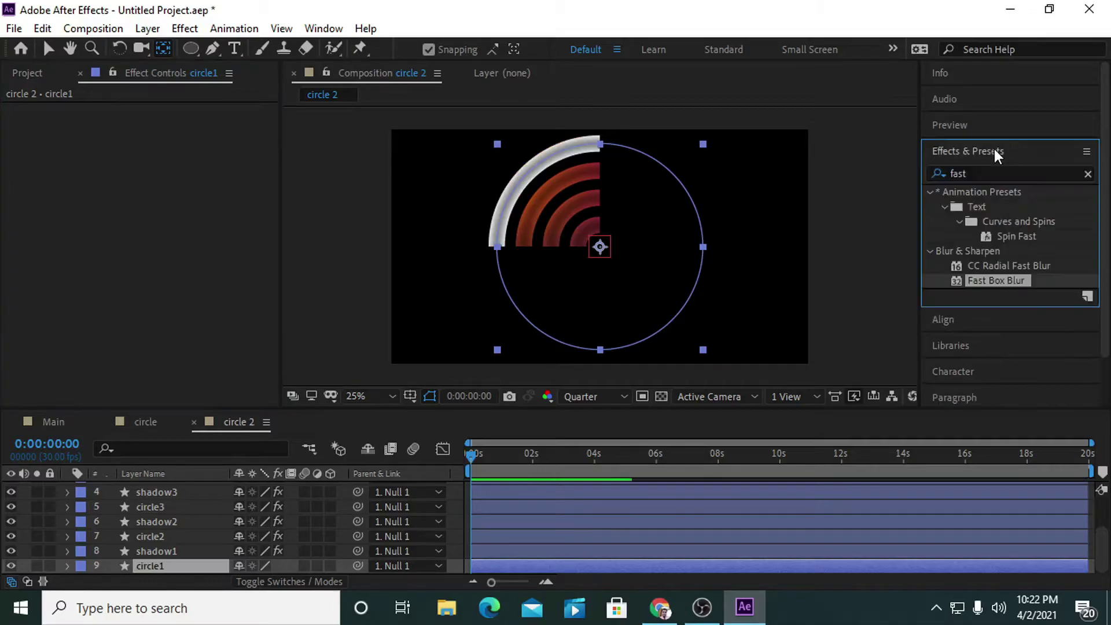
left_click(971, 169)
double_click(970, 172)
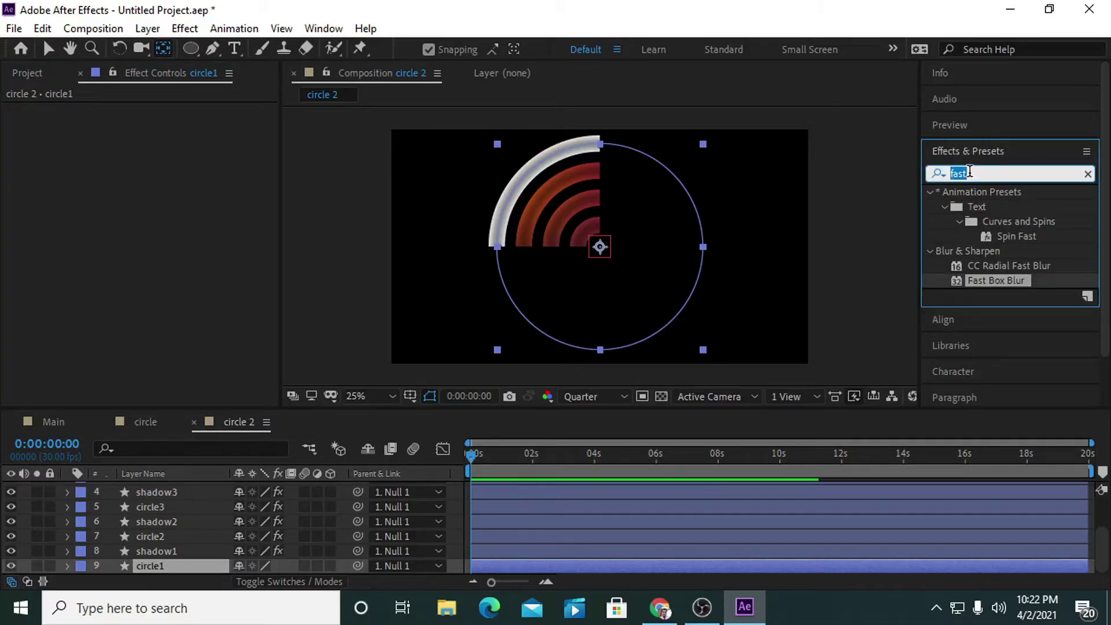
type("ramp")
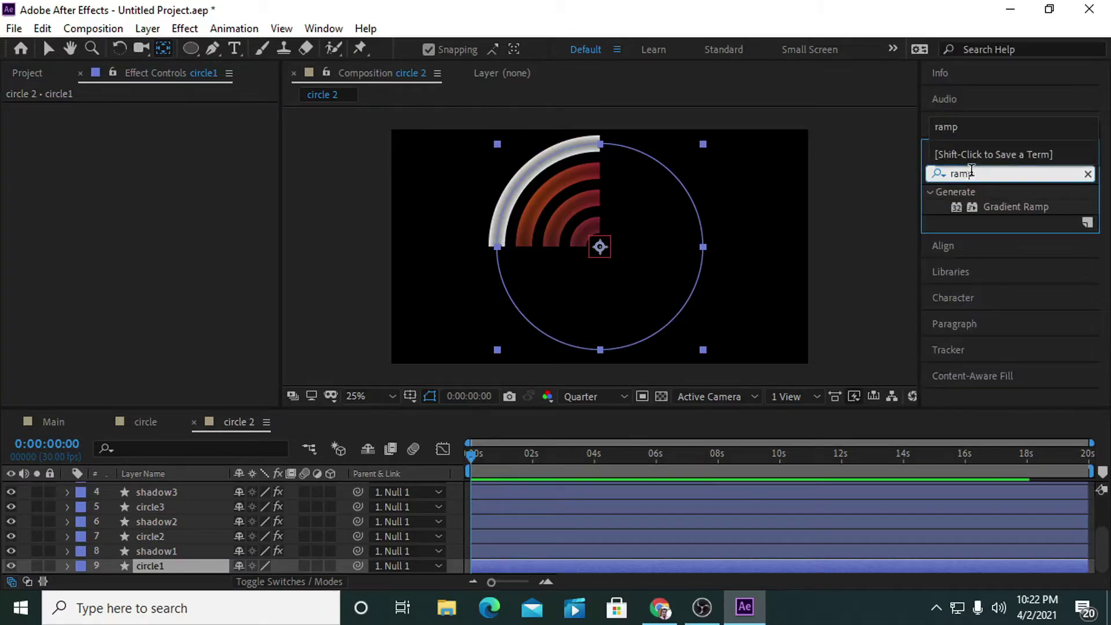
left_click(1025, 206)
double_click(1023, 205)
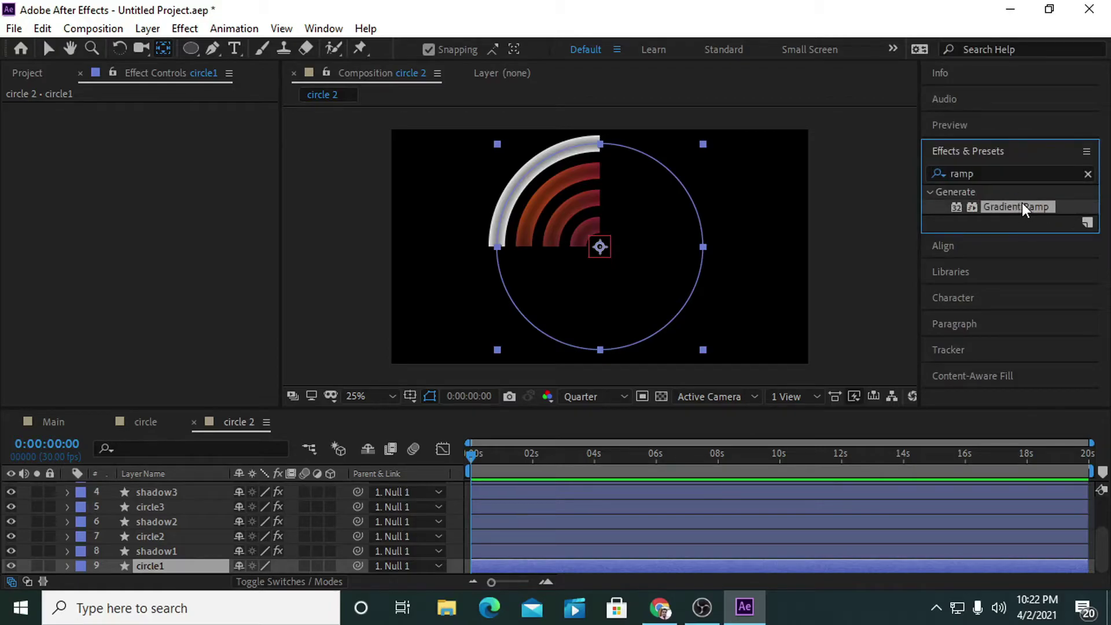
left_click_drag(599, 363, 498, 248)
left_click_drag(601, 128, 603, 141)
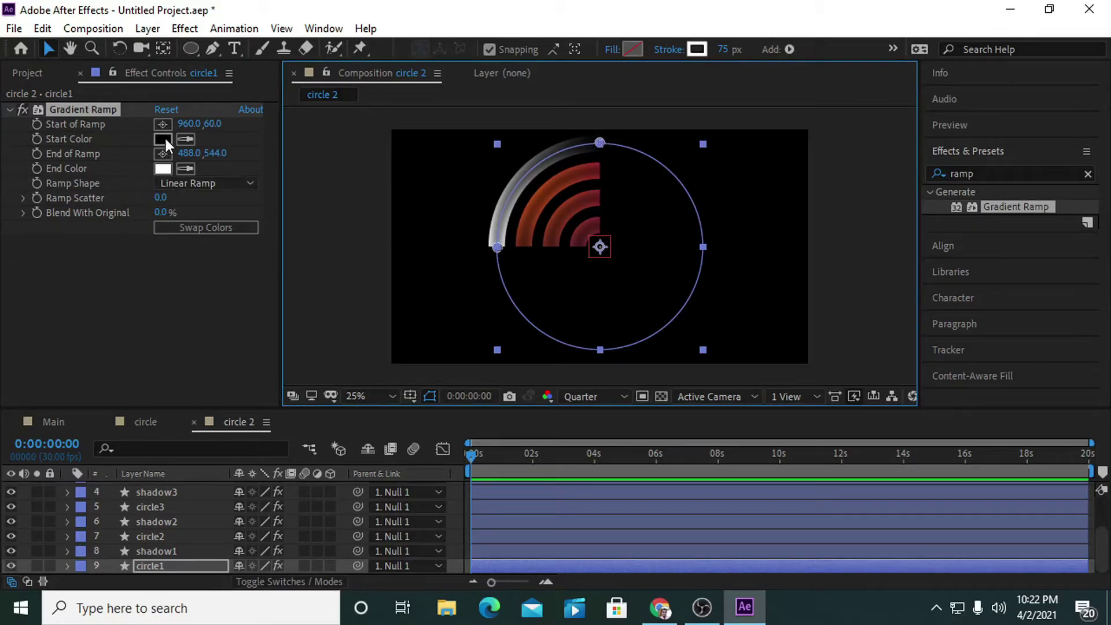
Set circle1's Gradient Ramp end color to dark gray 201D1D and its start color to 1D1818
left_click(168, 166)
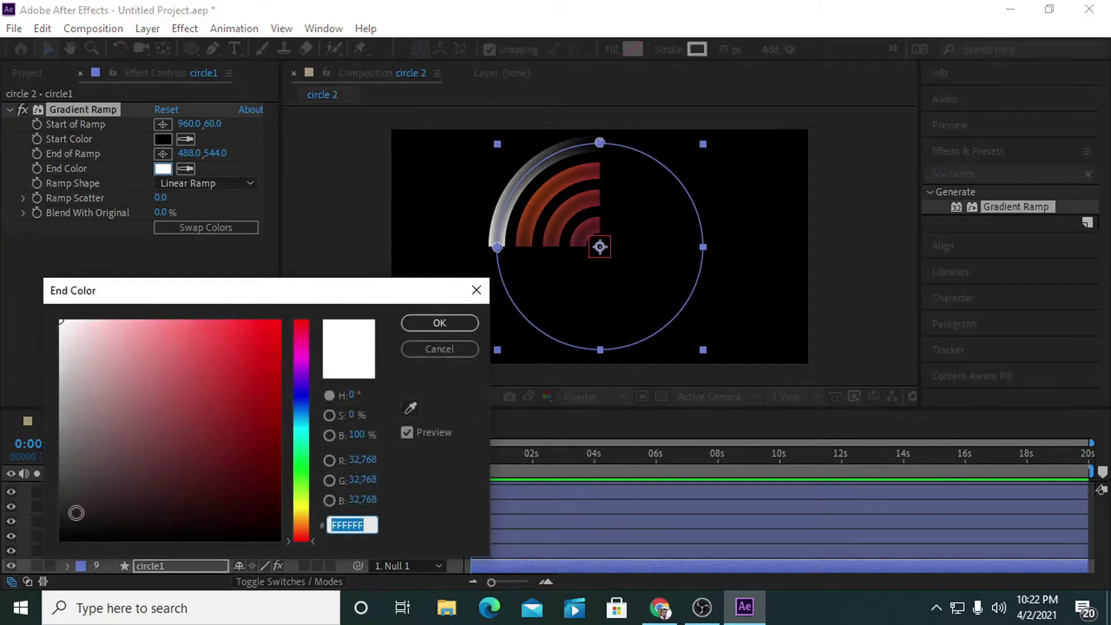
left_click(76, 513)
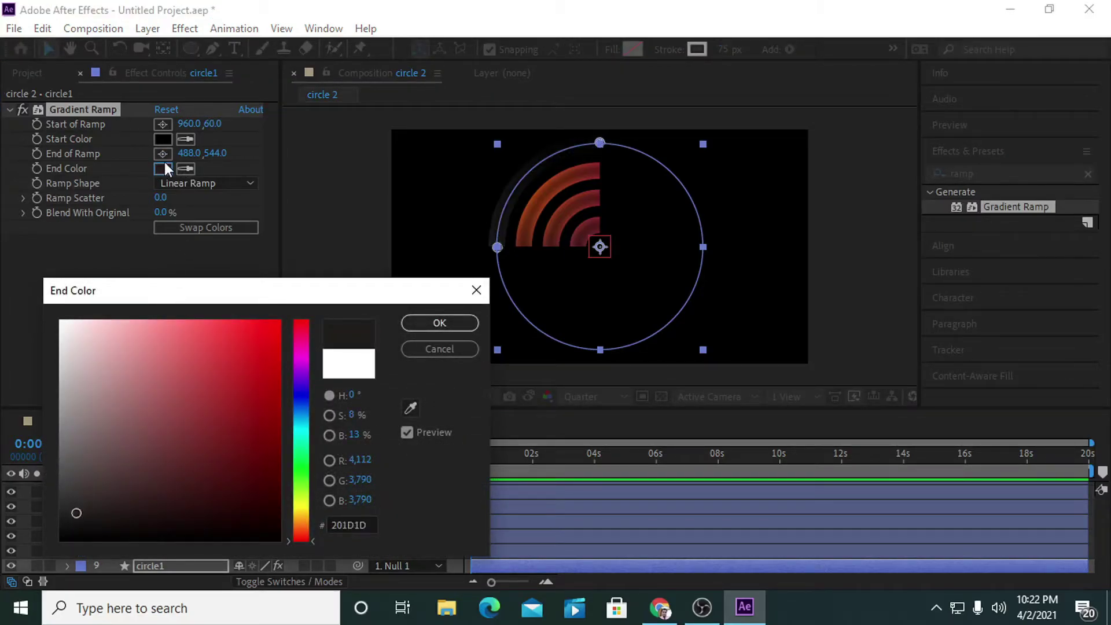
left_click(443, 320)
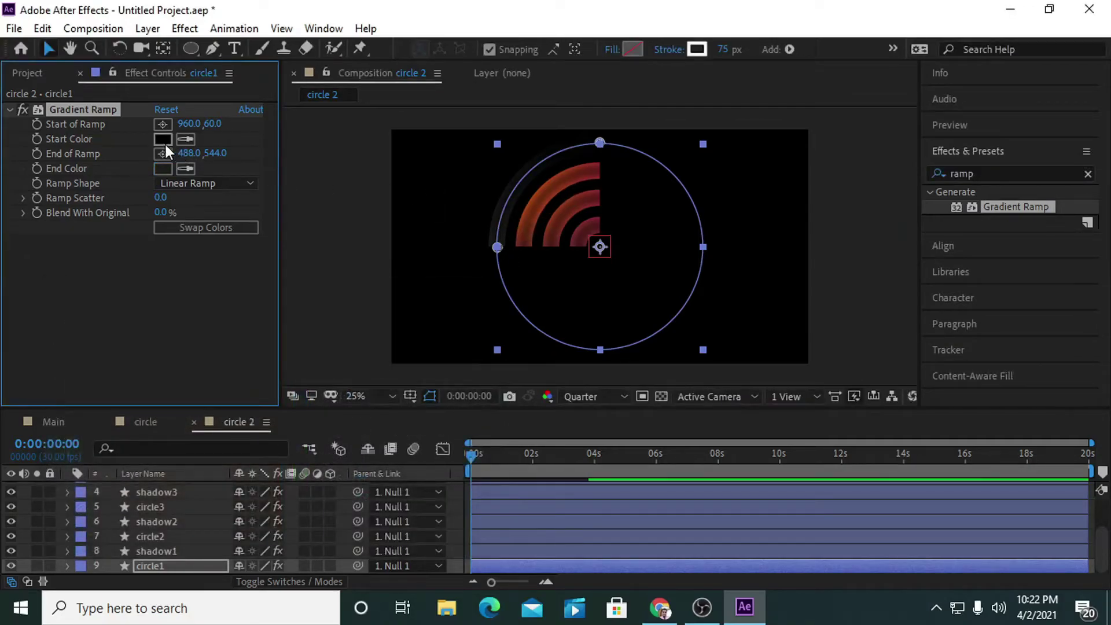
left_click(162, 140)
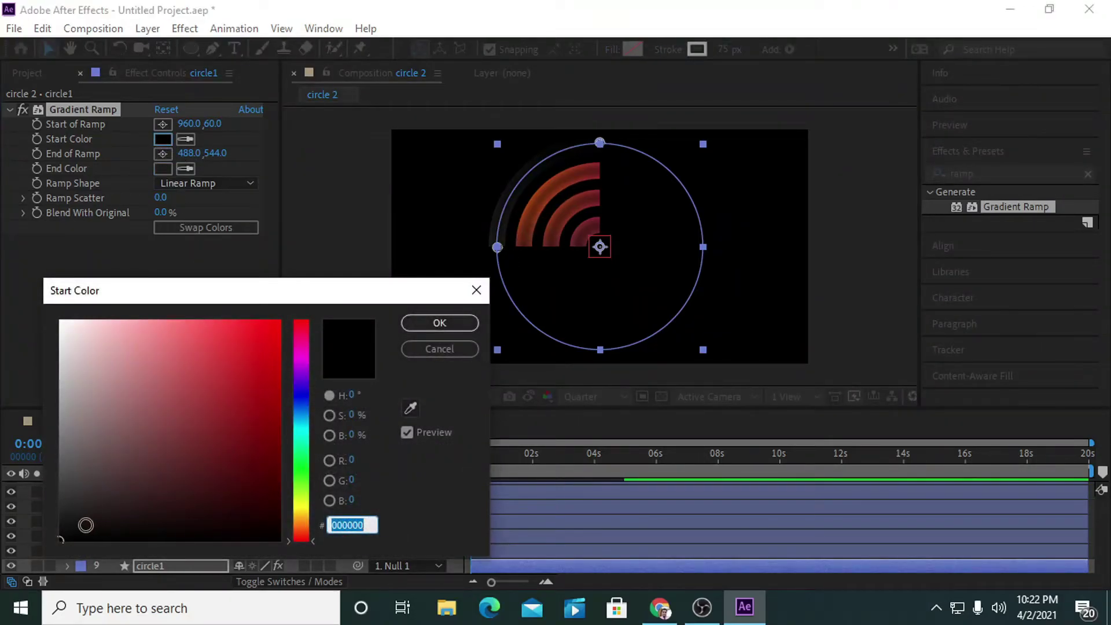
left_click_drag(83, 524, 95, 516)
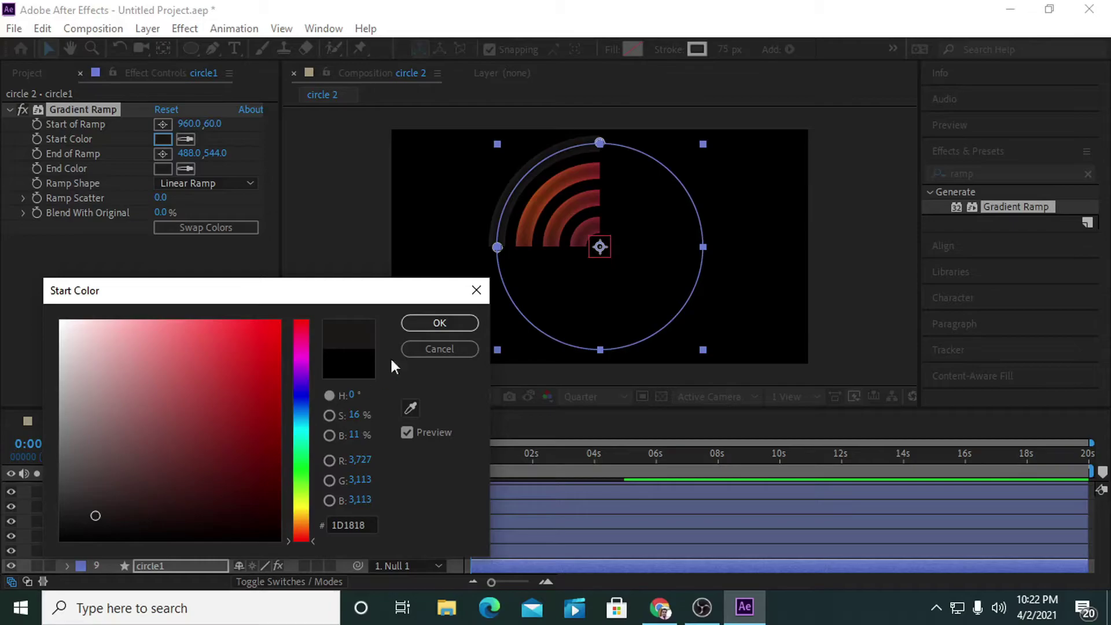
left_click(440, 323)
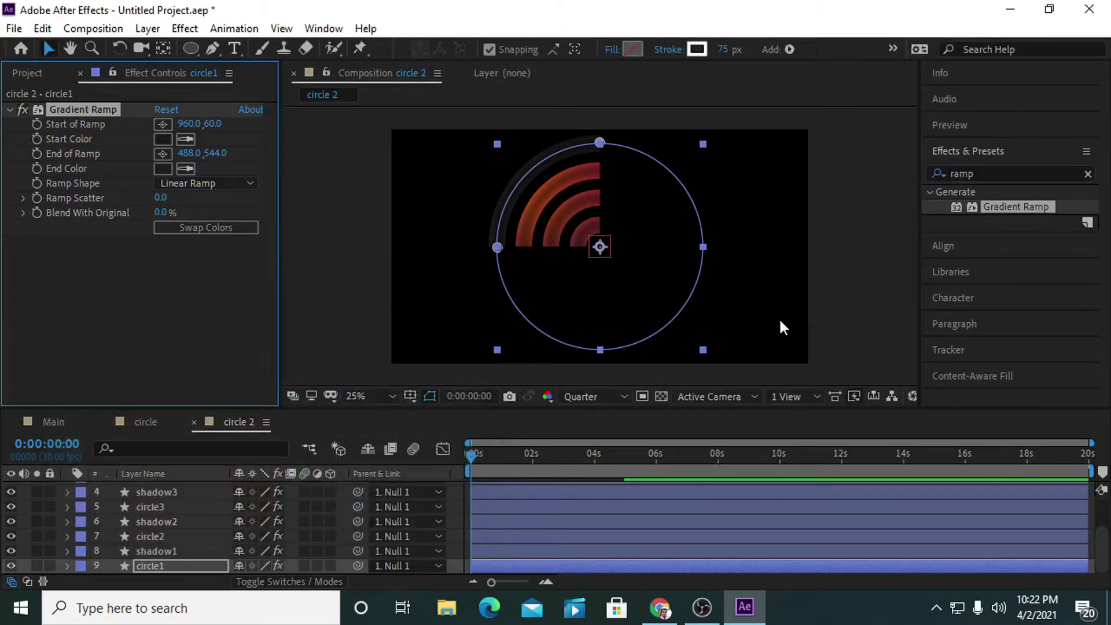
Copy the Gradient Ramp effect from circle1 and paste it onto the circle2, circle3 and circle4 layers
left_click(158, 565)
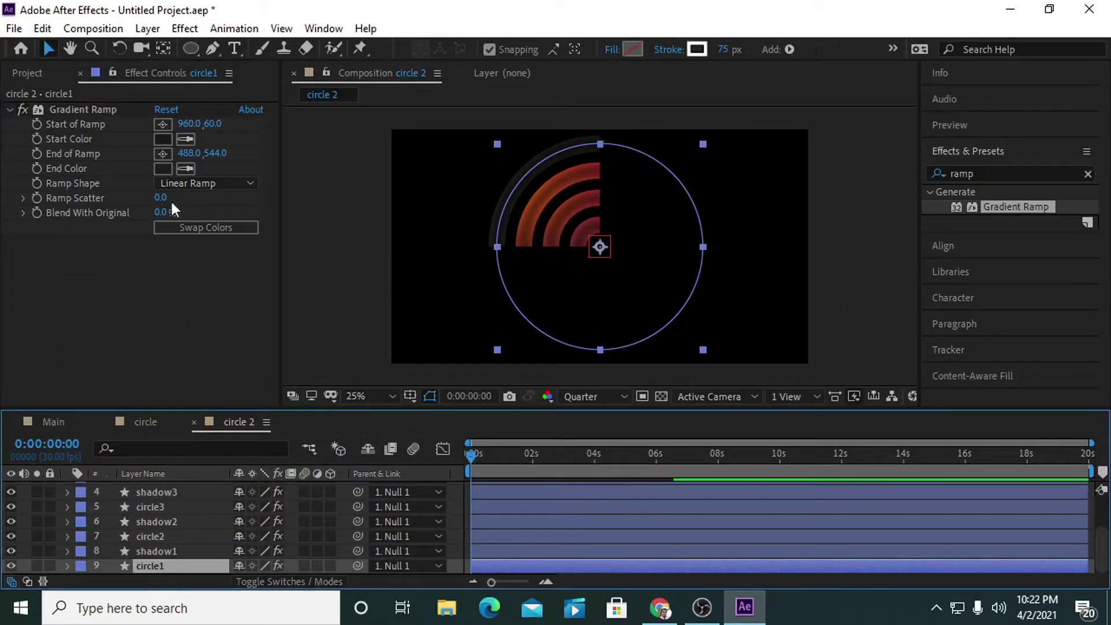
left_click(92, 109)
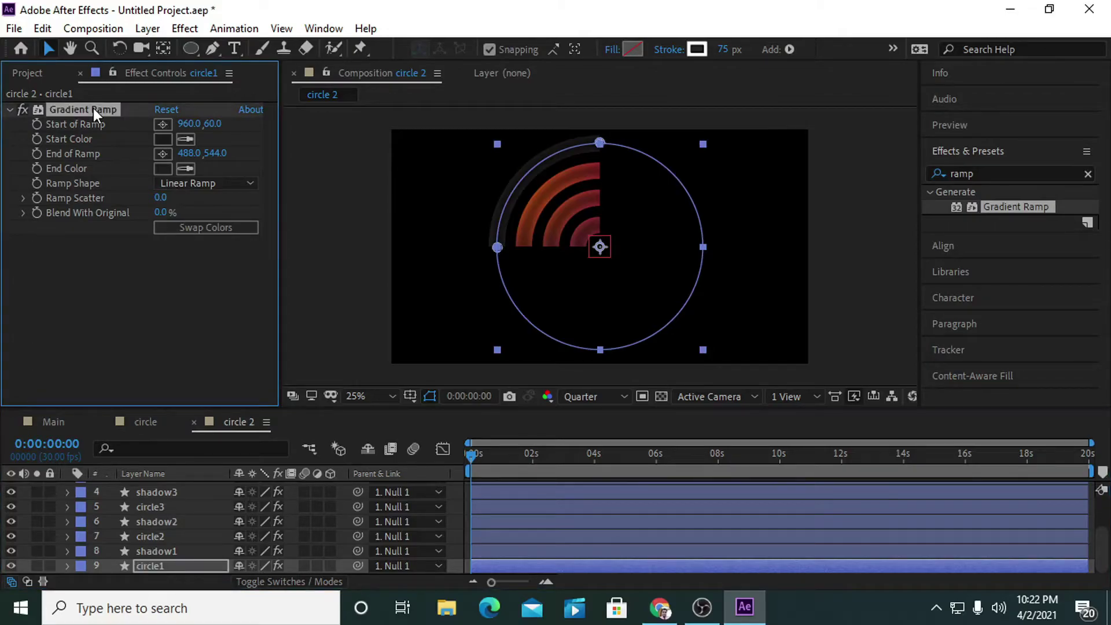
left_click(168, 533)
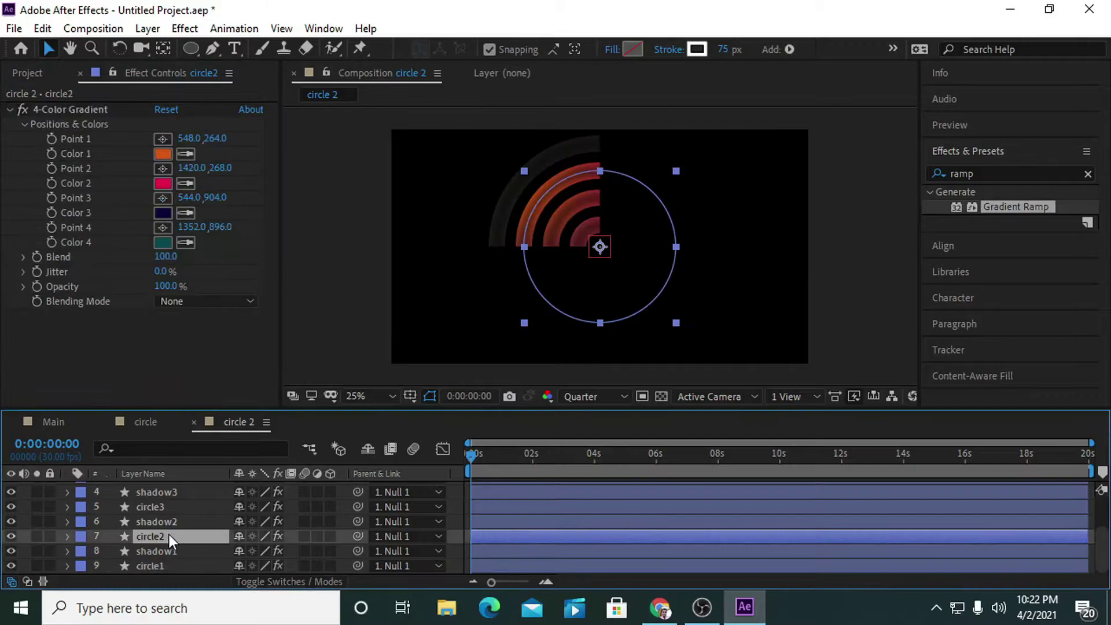
left_click(145, 504)
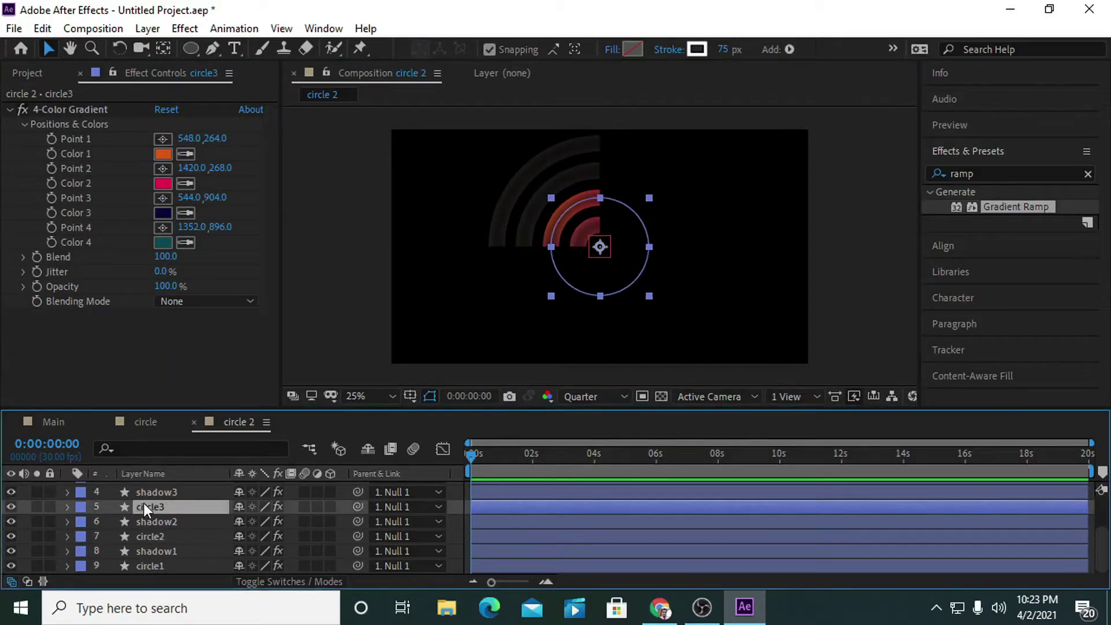
key("ctrl+v")
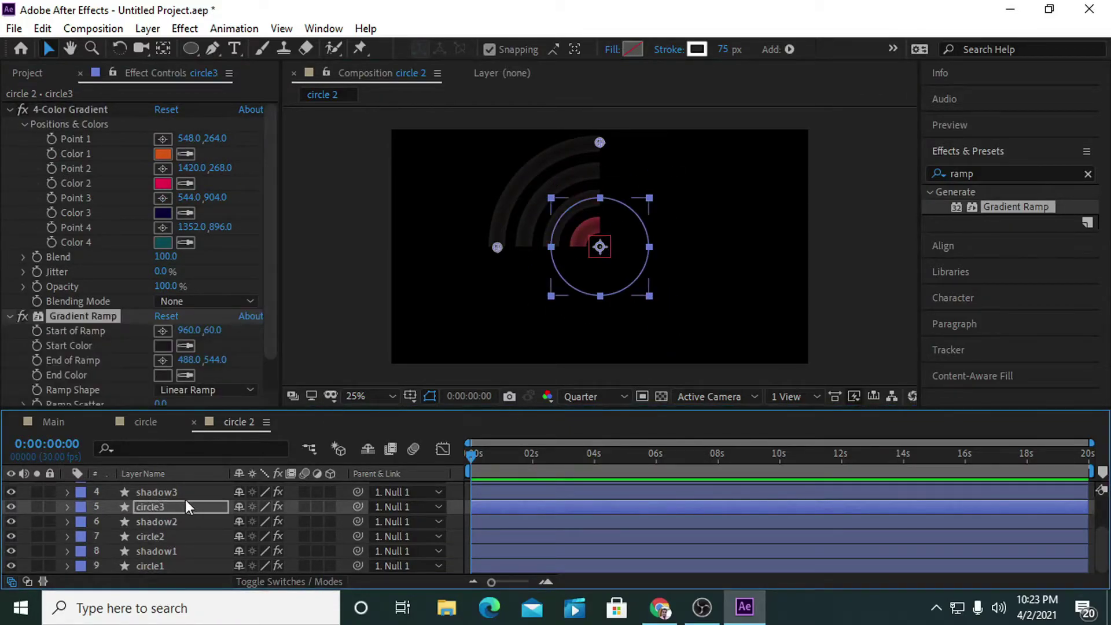
scroll(180, 498, "up", 1)
left_click(162, 522)
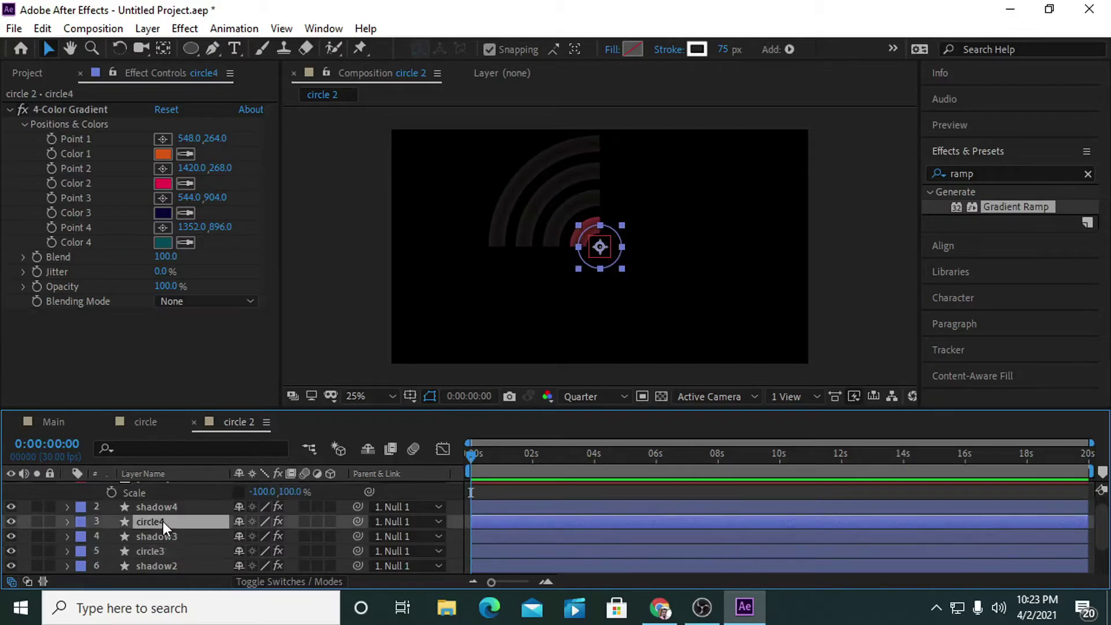
key("ctrl+v")
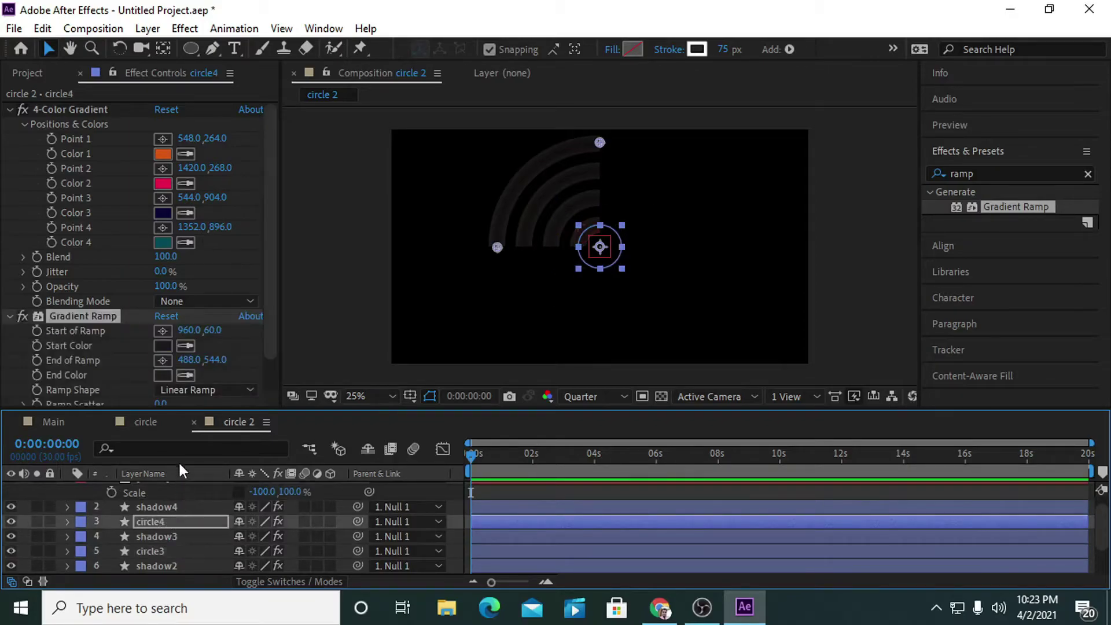
Move circle2's Gradient Ramp points onto its own ring, with the end at 612, 536 and the start at 960, 196
scroll(169, 529, "down", 1)
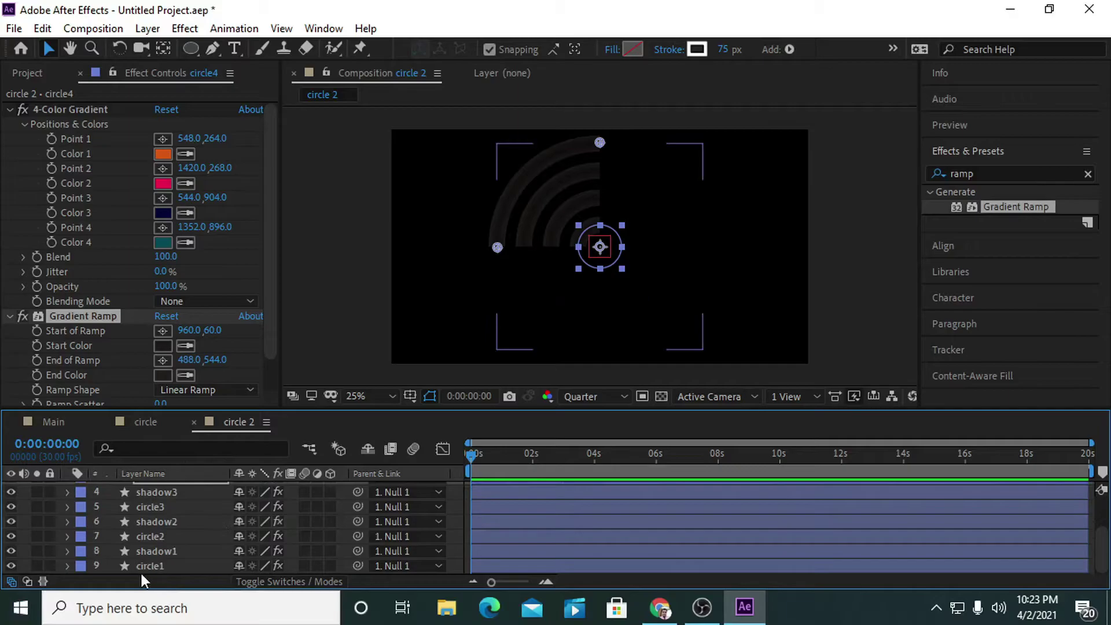
left_click(151, 536)
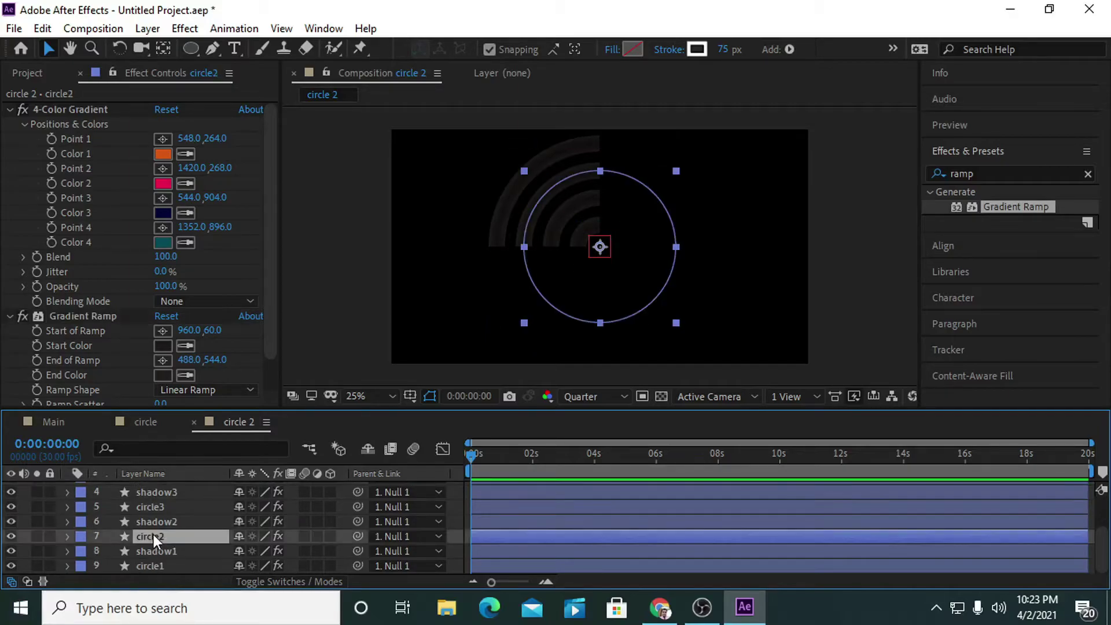
left_click(84, 315)
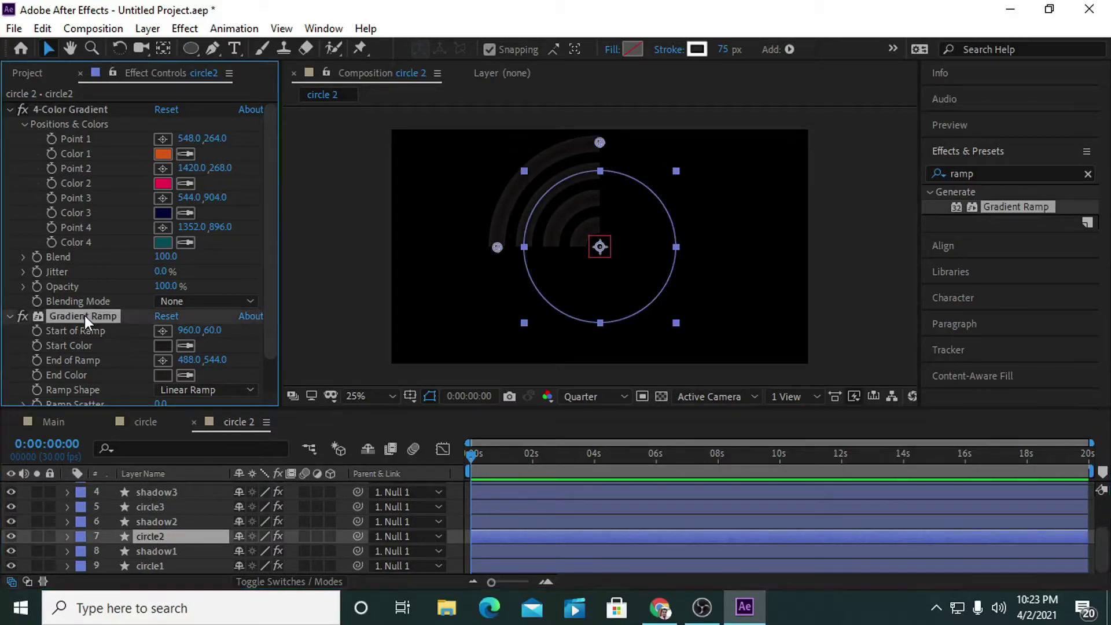
left_click_drag(497, 247, 522, 244)
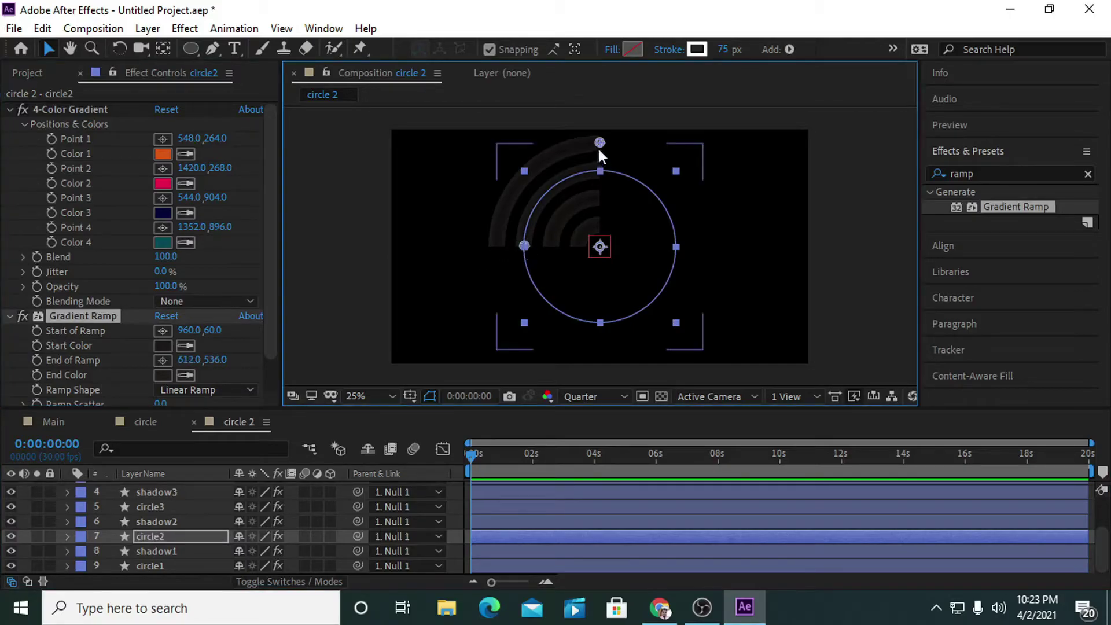
left_click_drag(600, 143, 603, 170)
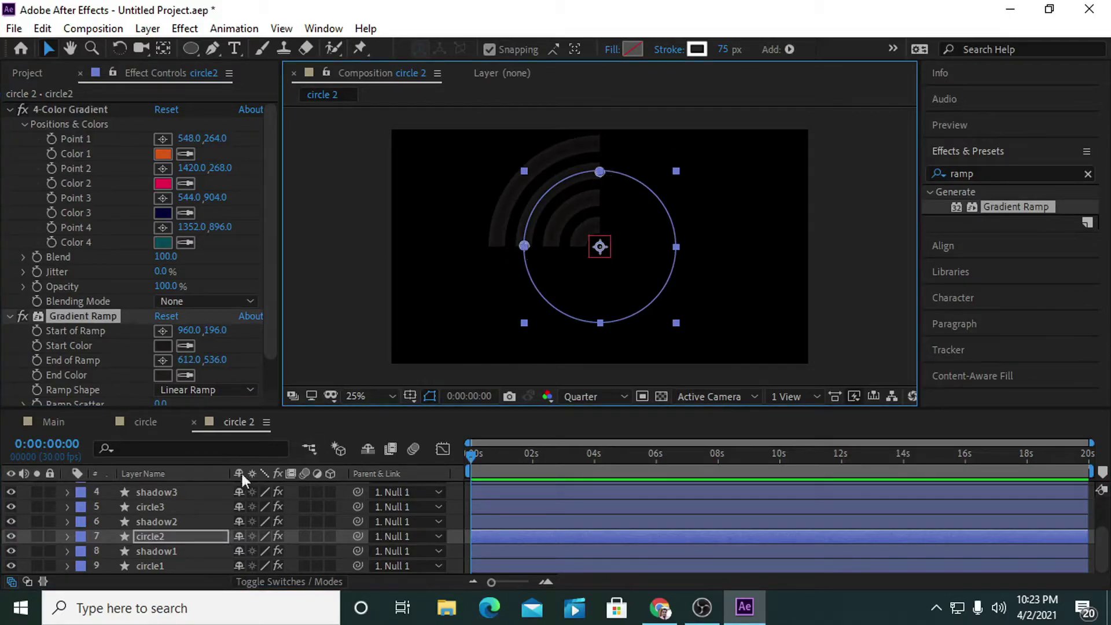
Move circle3's Gradient Ramp points onto its own ring, with the end at 736, 544 and the start at 960, 320
left_click(159, 505)
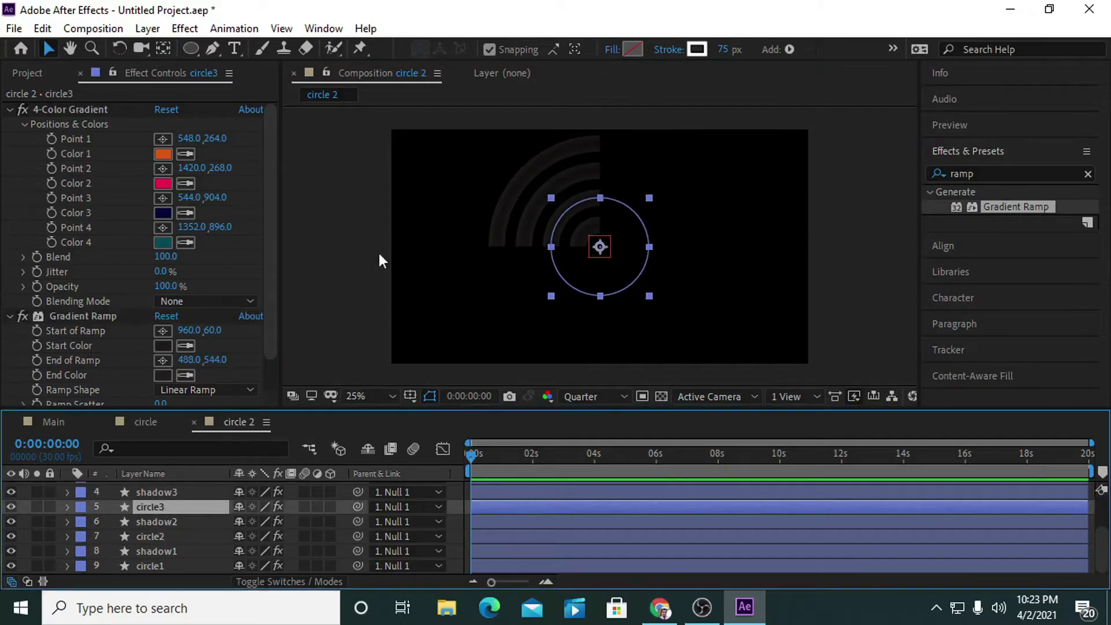
left_click(68, 317)
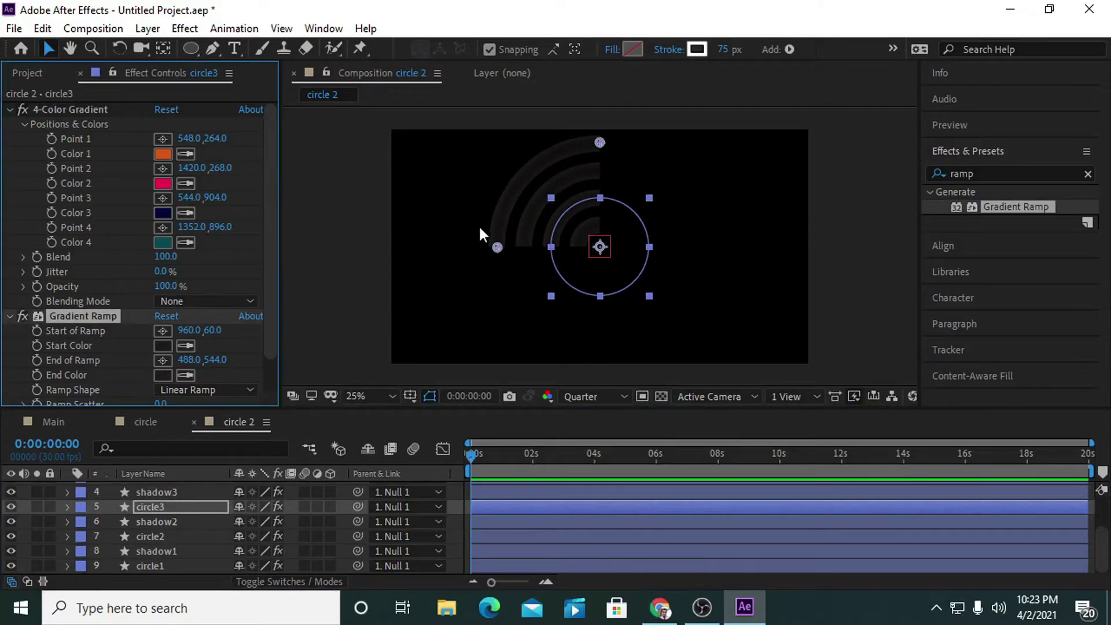
left_click_drag(498, 245, 551, 248)
left_click_drag(599, 142, 599, 200)
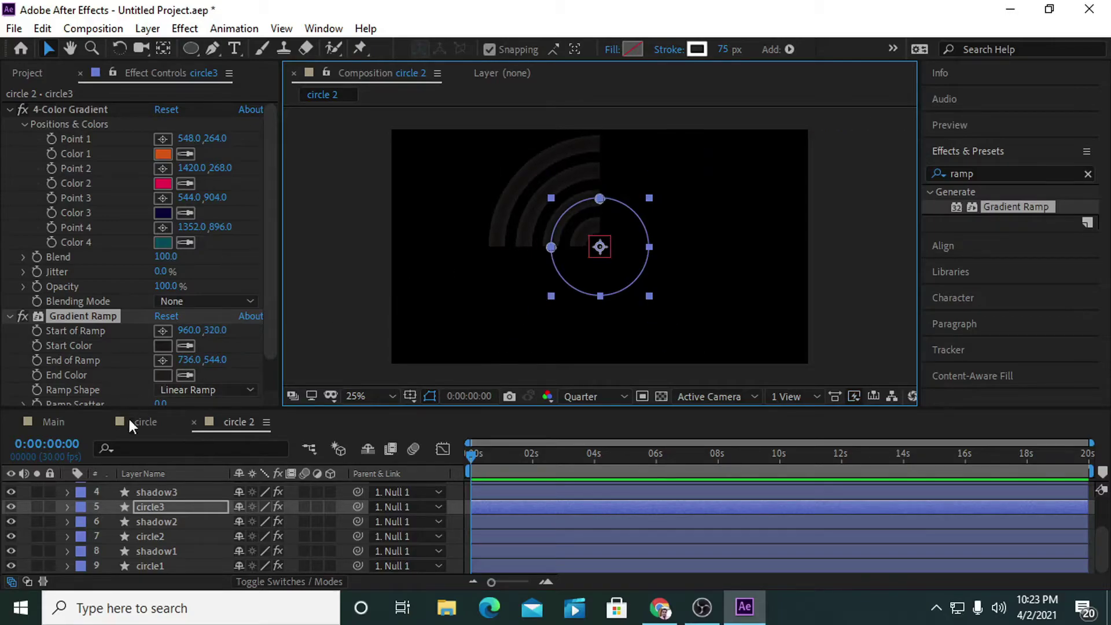
Move circle4's Gradient Ramp points onto its own ring, with the end at 868, 544 and the start at 960, 436
scroll(159, 510, "up", 3)
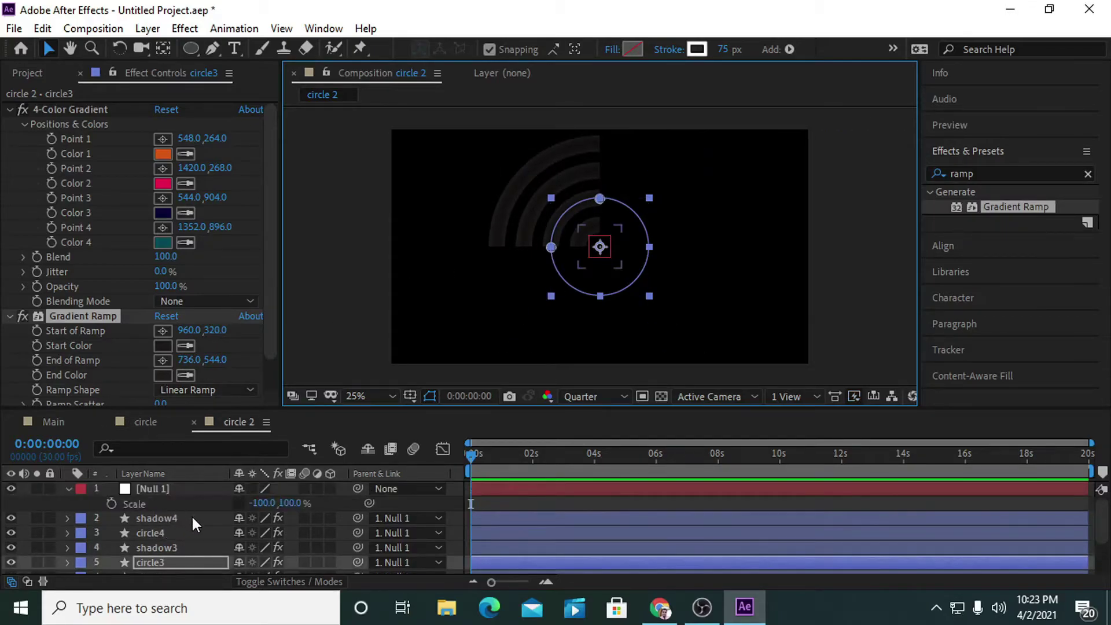
left_click(166, 531)
left_click(87, 316)
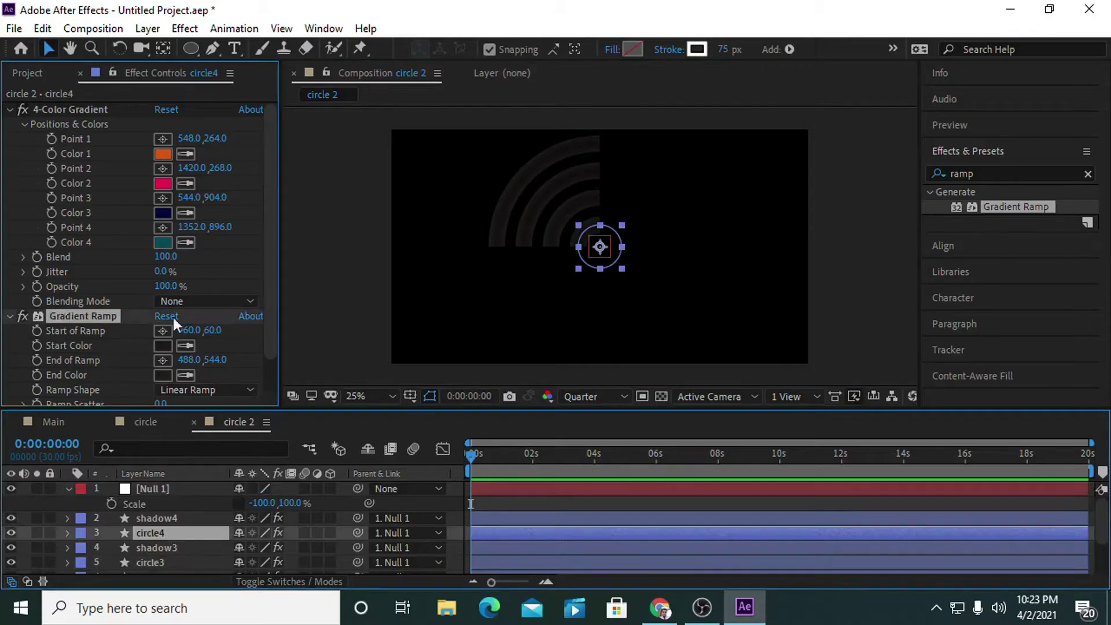
left_click_drag(498, 248, 584, 248)
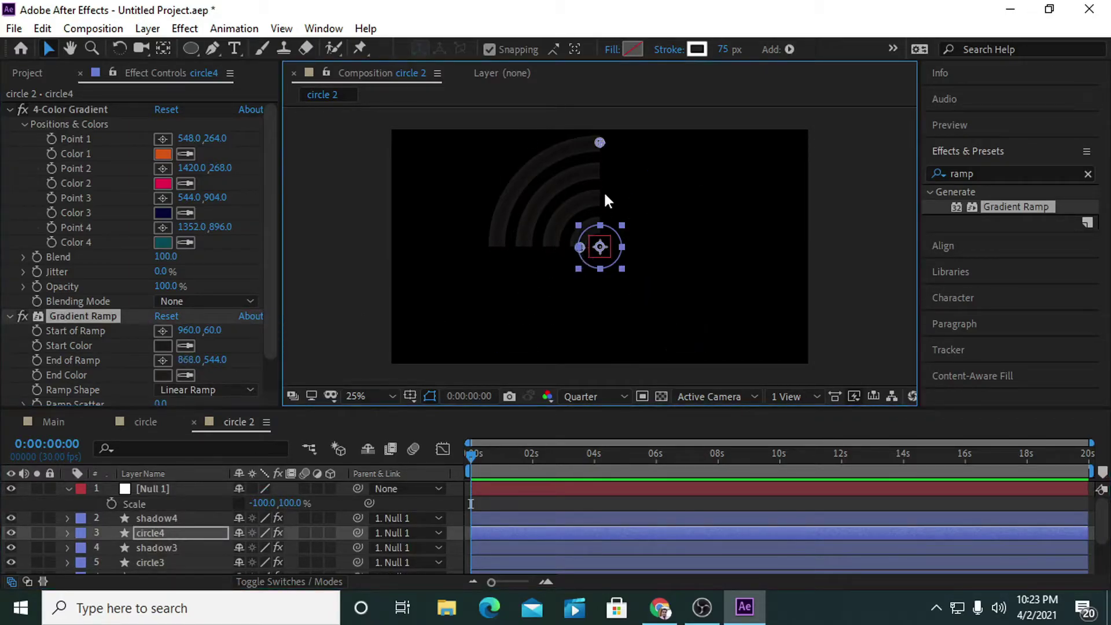
left_click_drag(600, 143, 600, 158)
left_click_drag(608, 225, 607, 221)
left_click(335, 316)
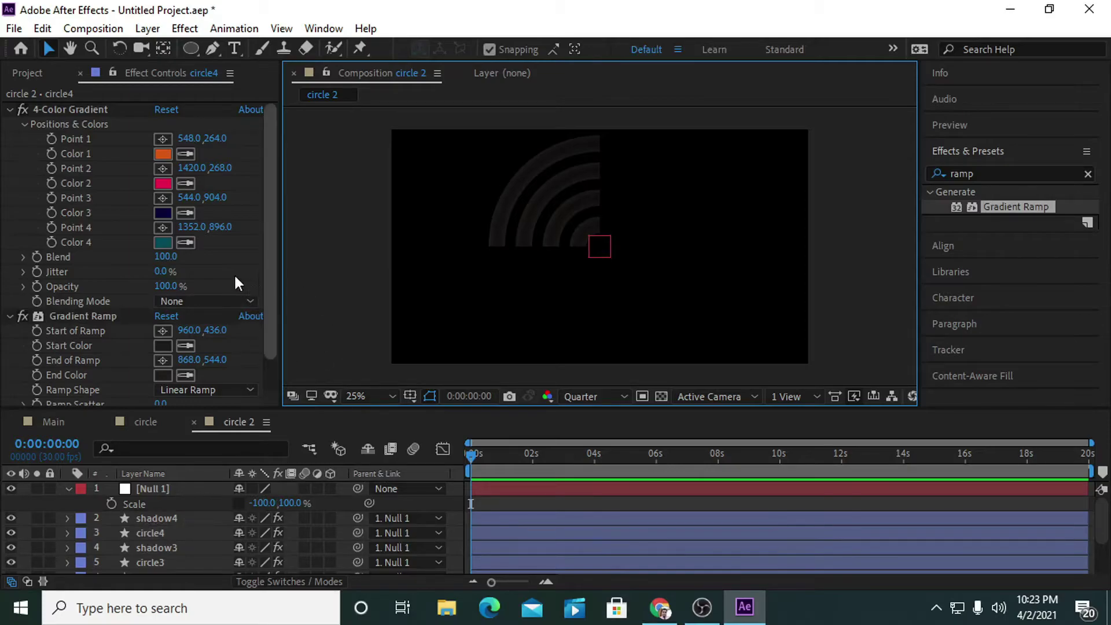
Add the circle and circle 2 compositions as layers to the Main composition, with circle 2 above circle
left_click(27, 73)
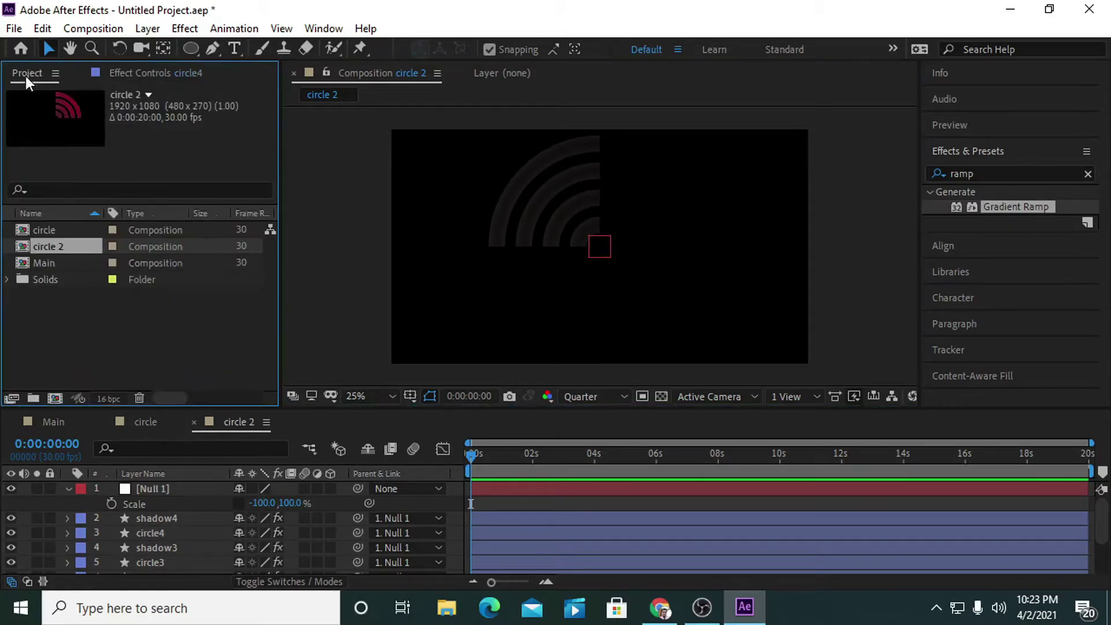
left_click(49, 424)
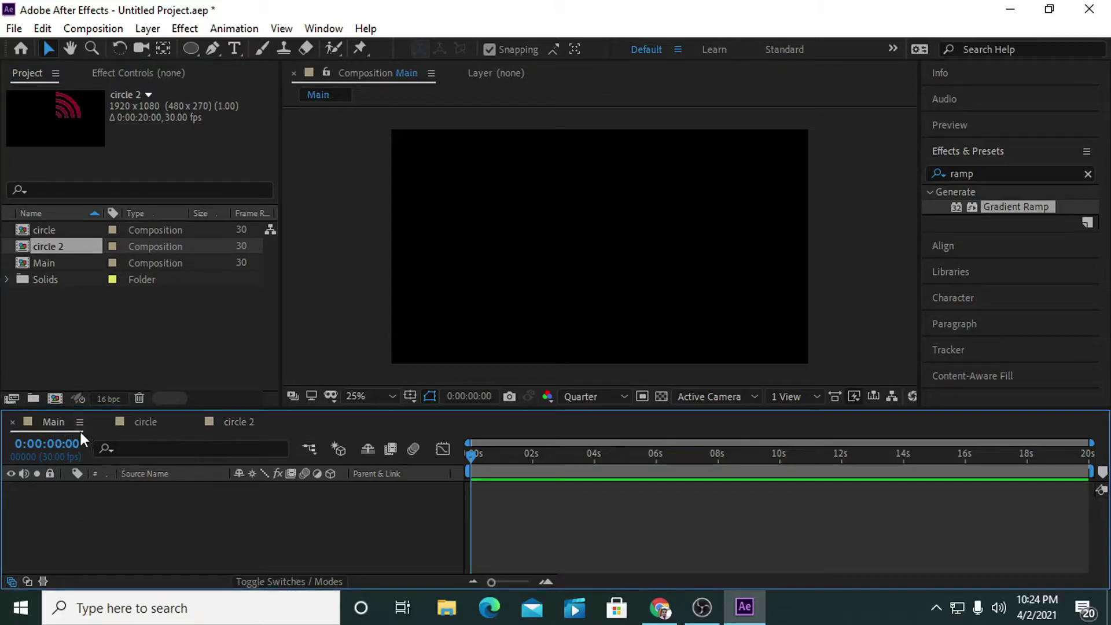
left_click(50, 230, "ctrl")
left_click_drag(51, 248, 64, 513)
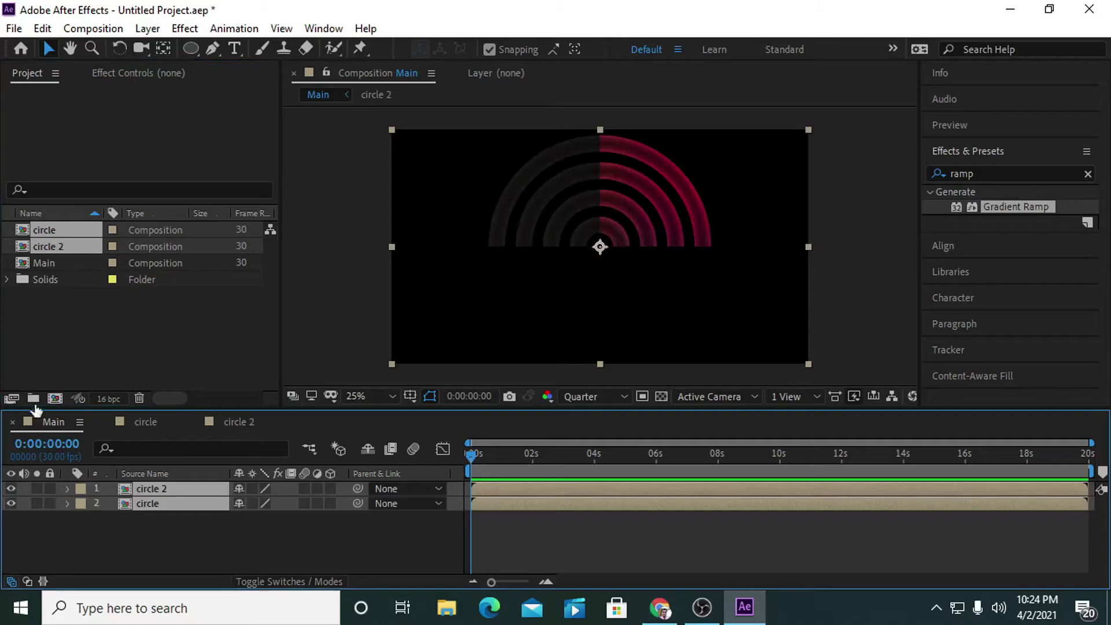
left_click(331, 568)
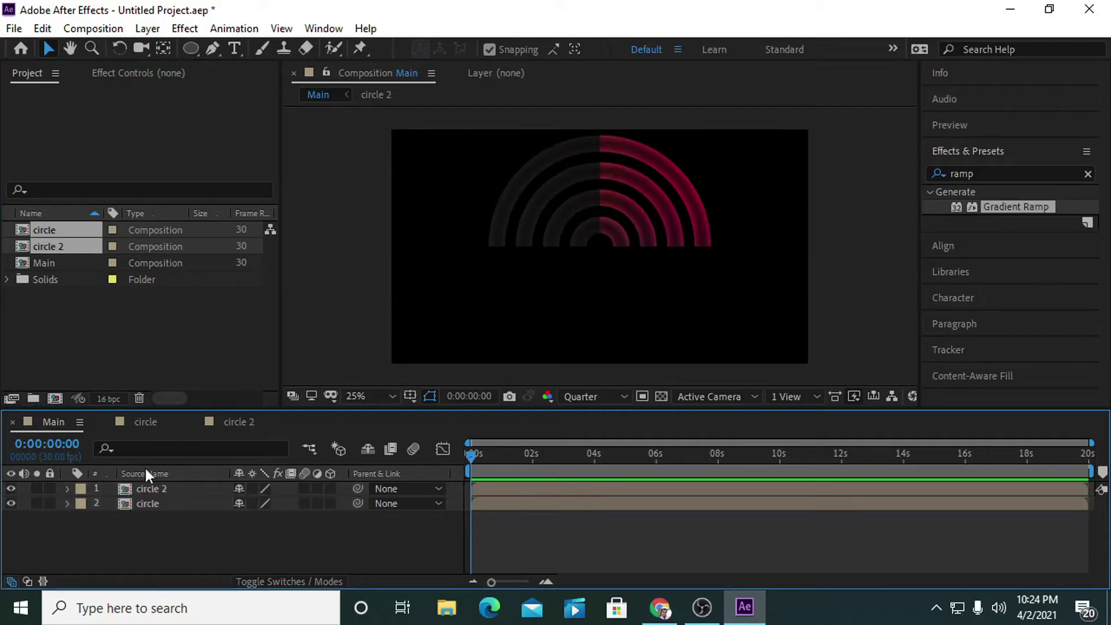
Duplicate the circle layer in the Main composition and set the copy's scale to -100%
left_click(145, 503)
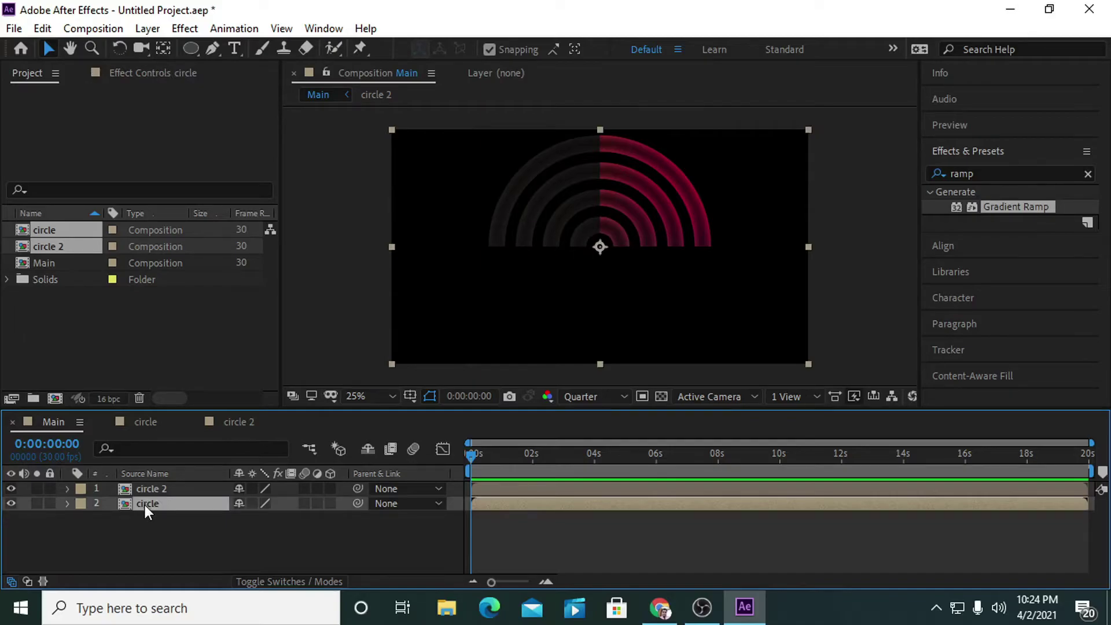
key("ctrl+d")
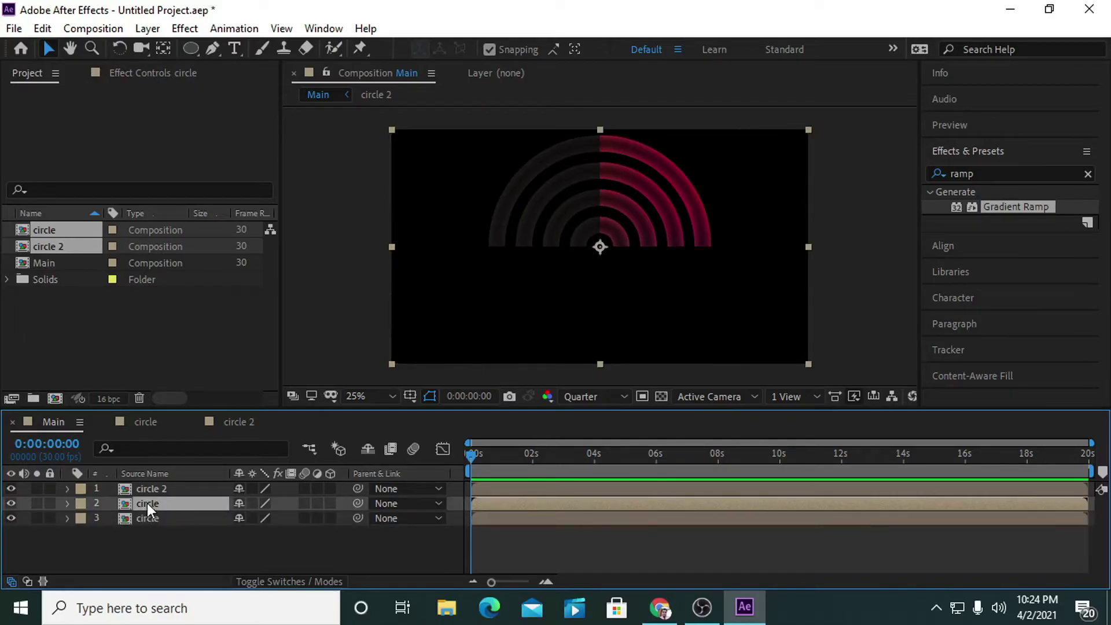
key("s")
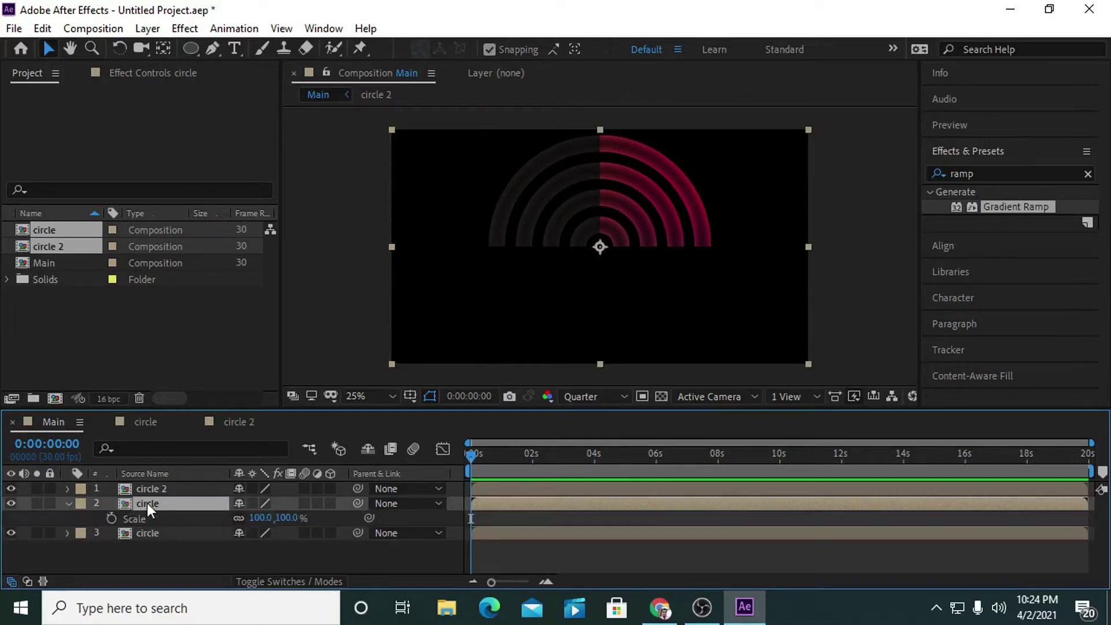
left_click(259, 517)
type("-100")
key("Return")
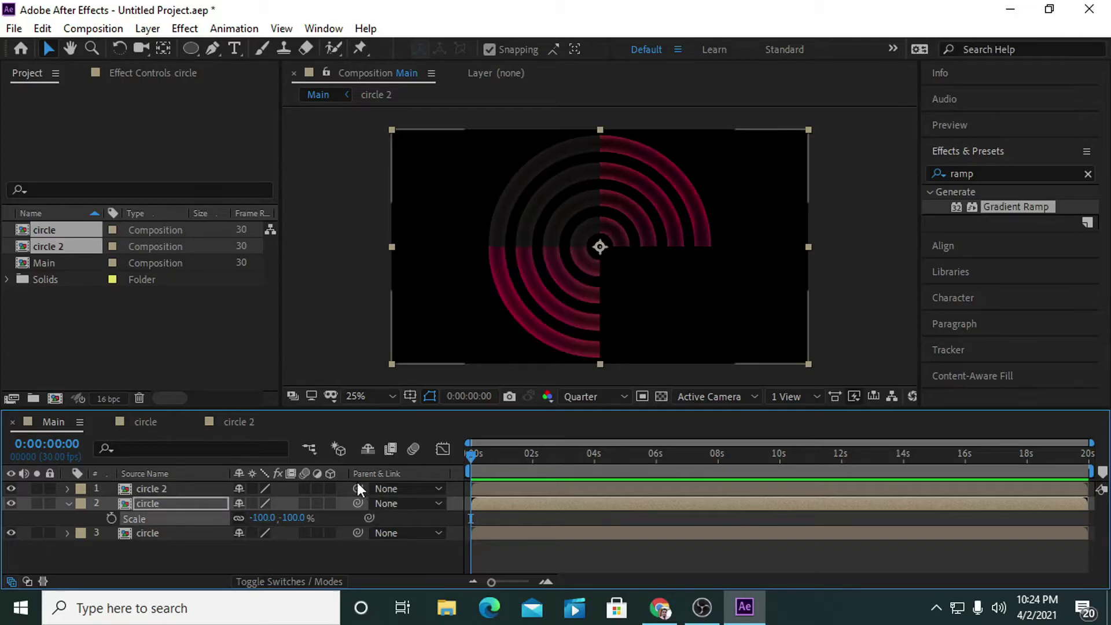
Duplicate the circle 2 layer in the Main composition and set the copy's scale to -100%
left_click(148, 492)
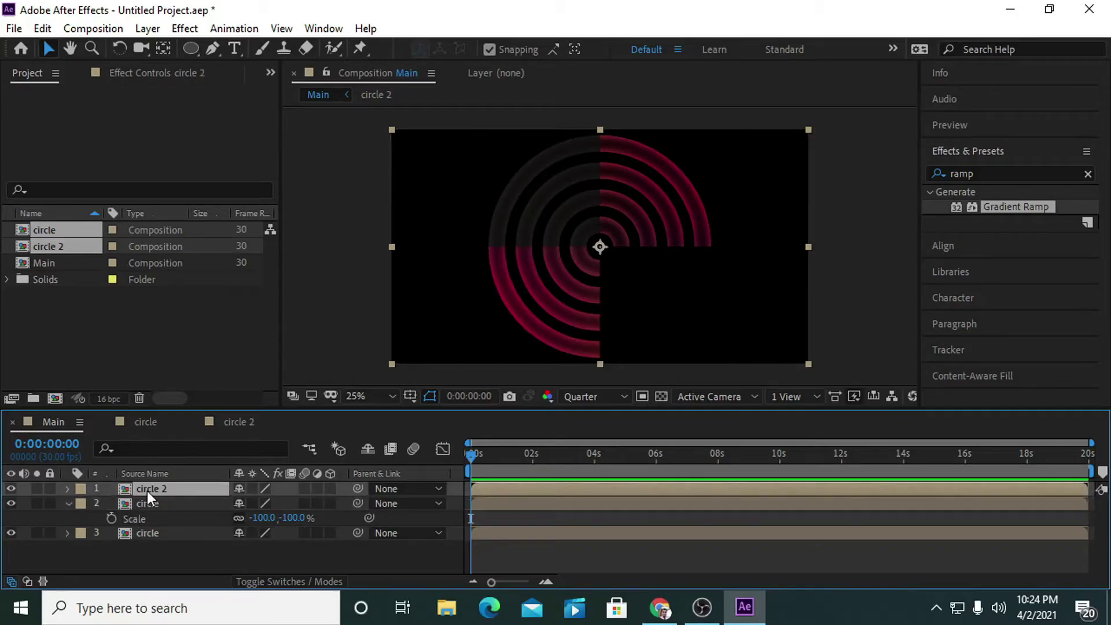
key("ctrl+d")
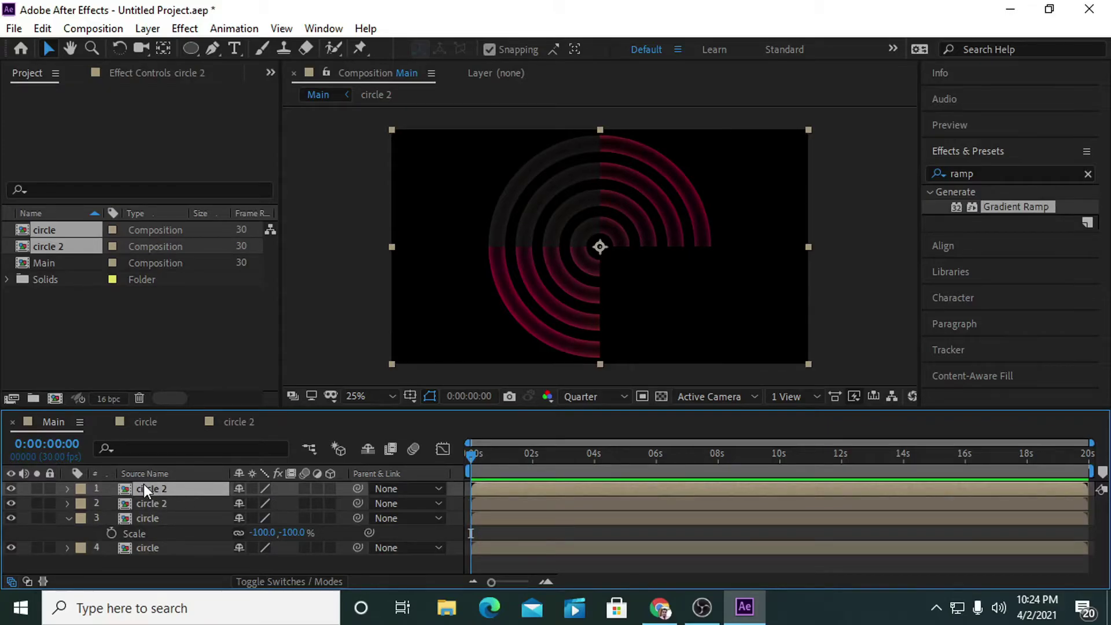
key("s")
left_click(266, 504)
type("-100")
key("Return")
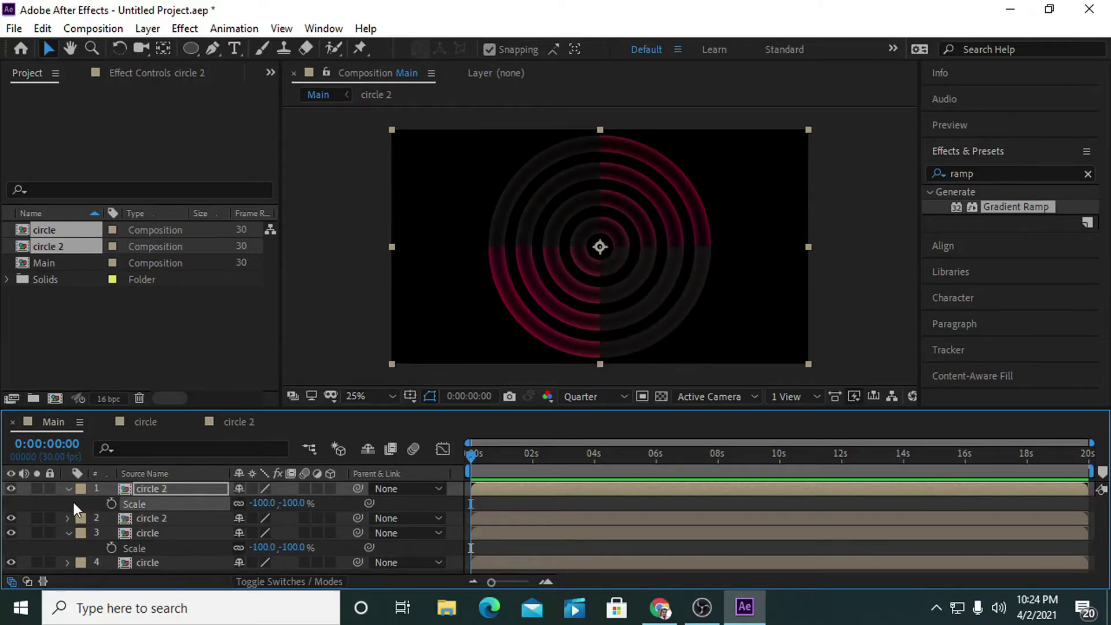
left_click(62, 488)
Add the expression time*25 to the rotation of the topmost circle 2 layer
left_click(151, 488)
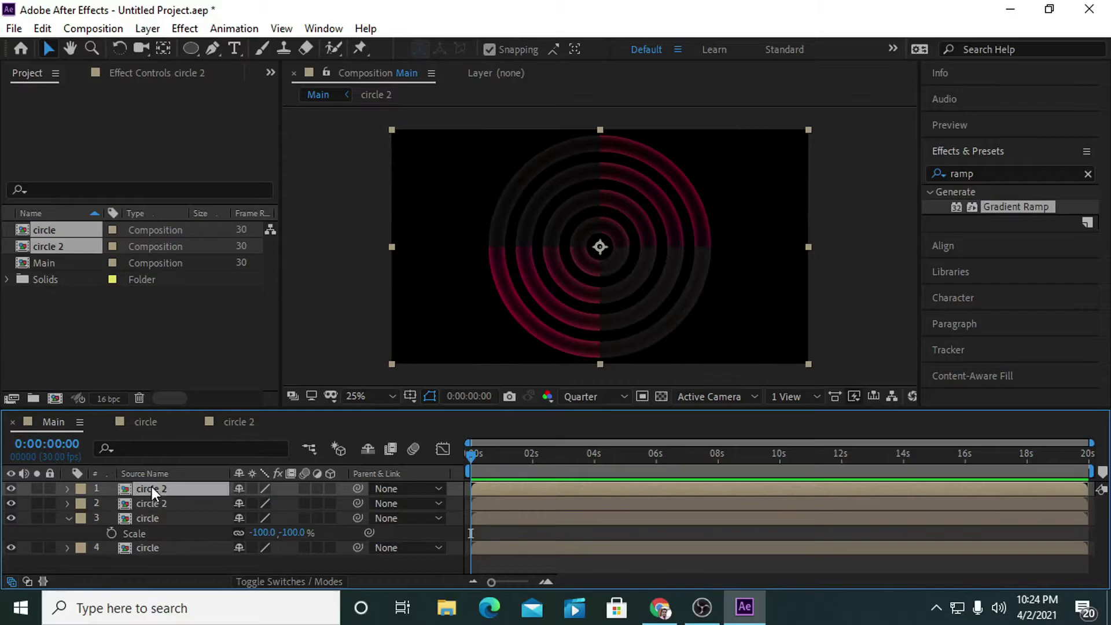
key("r")
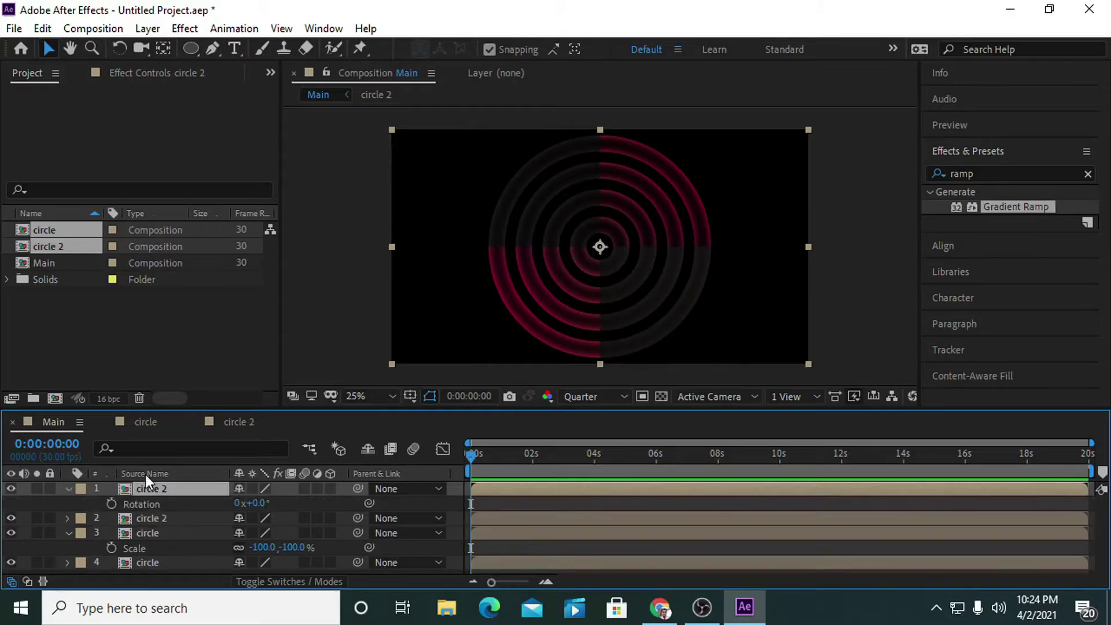
left_click(111, 504, "alt")
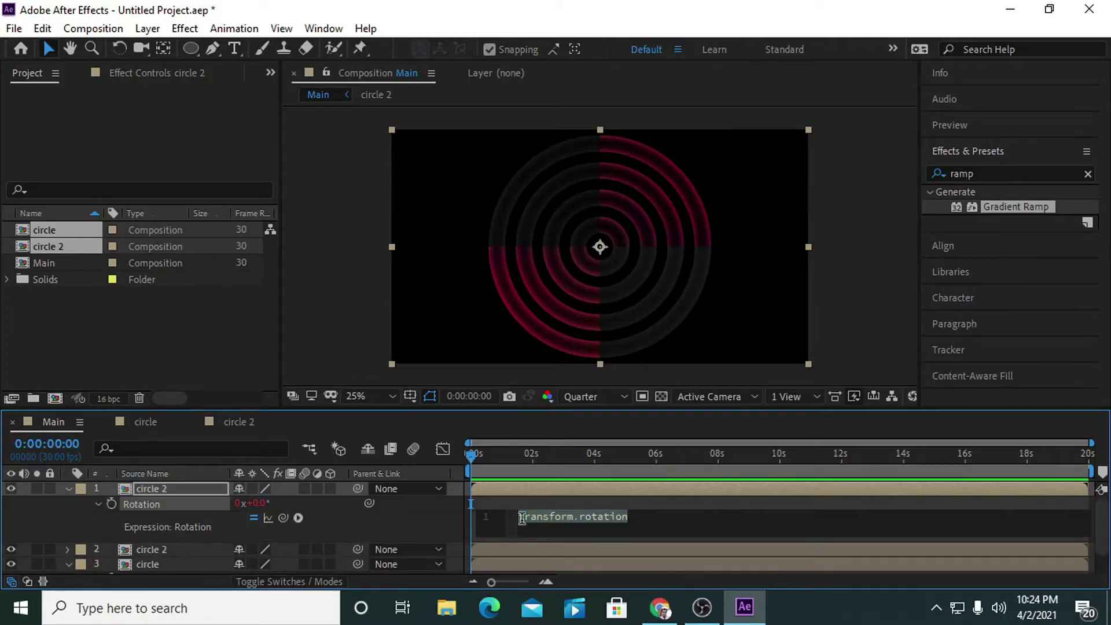
type("time")
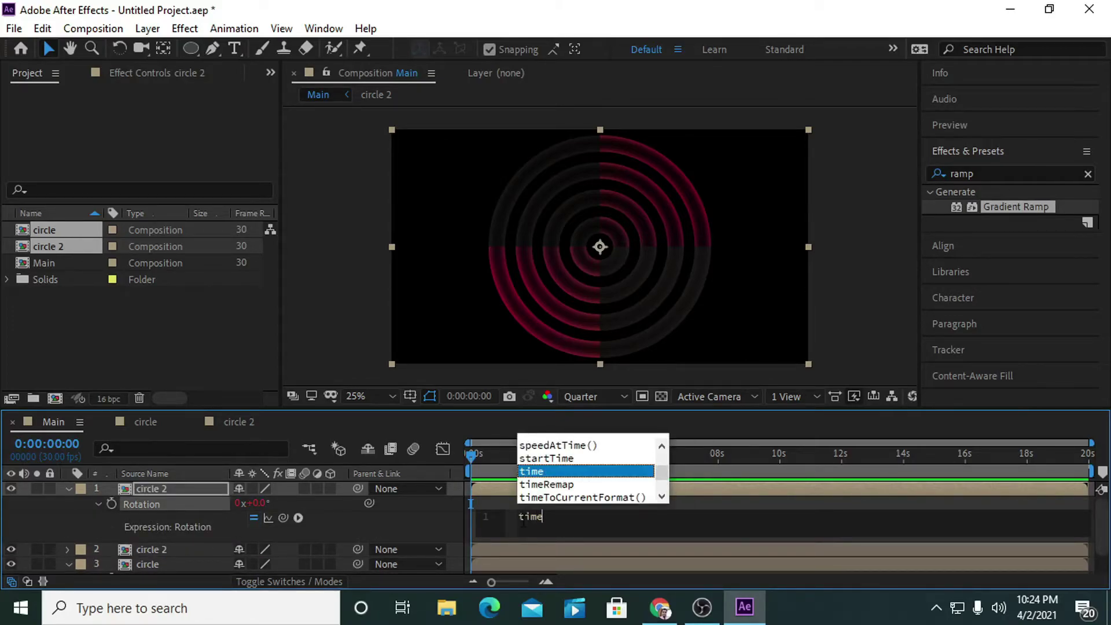
type("*25")
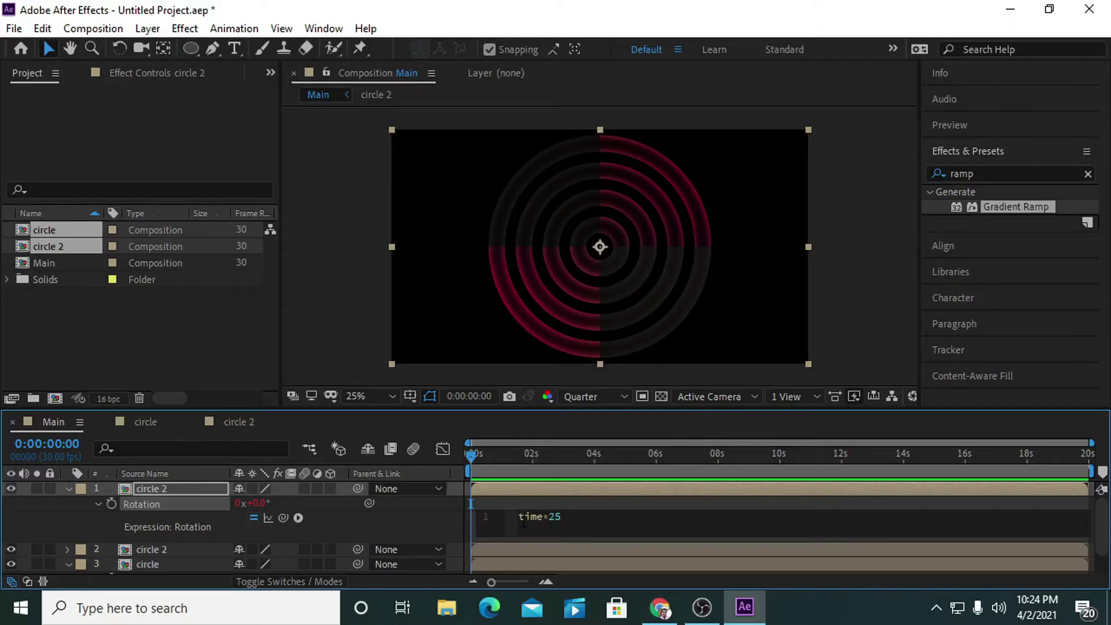
left_click(191, 488)
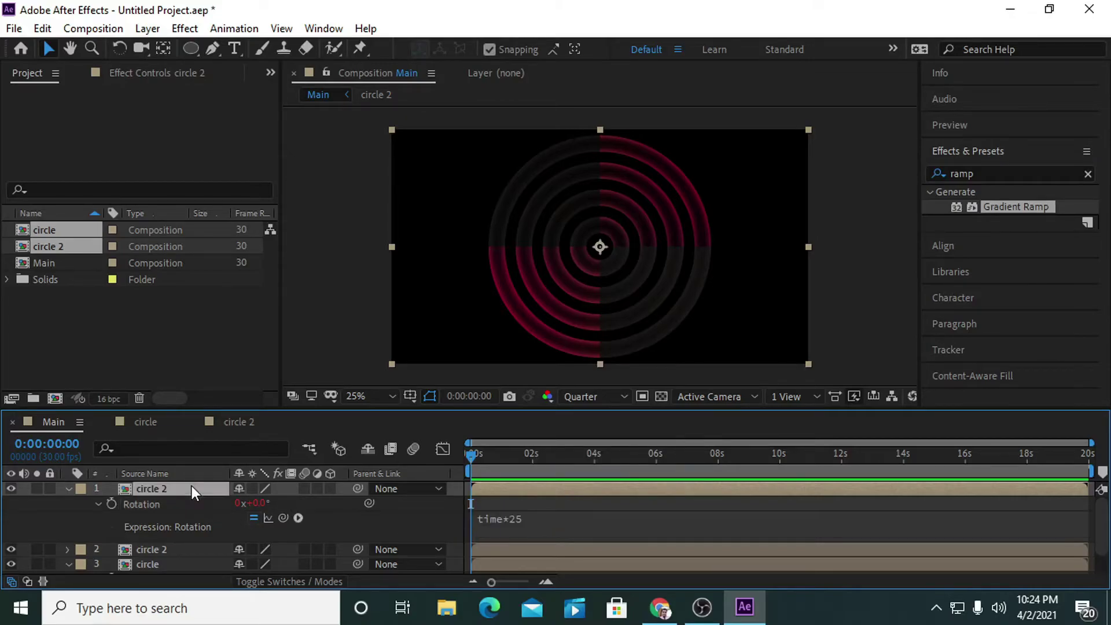
Copy only the rotation expression of the topmost circle 2 layer and paste it onto the other three layers
left_click(150, 503)
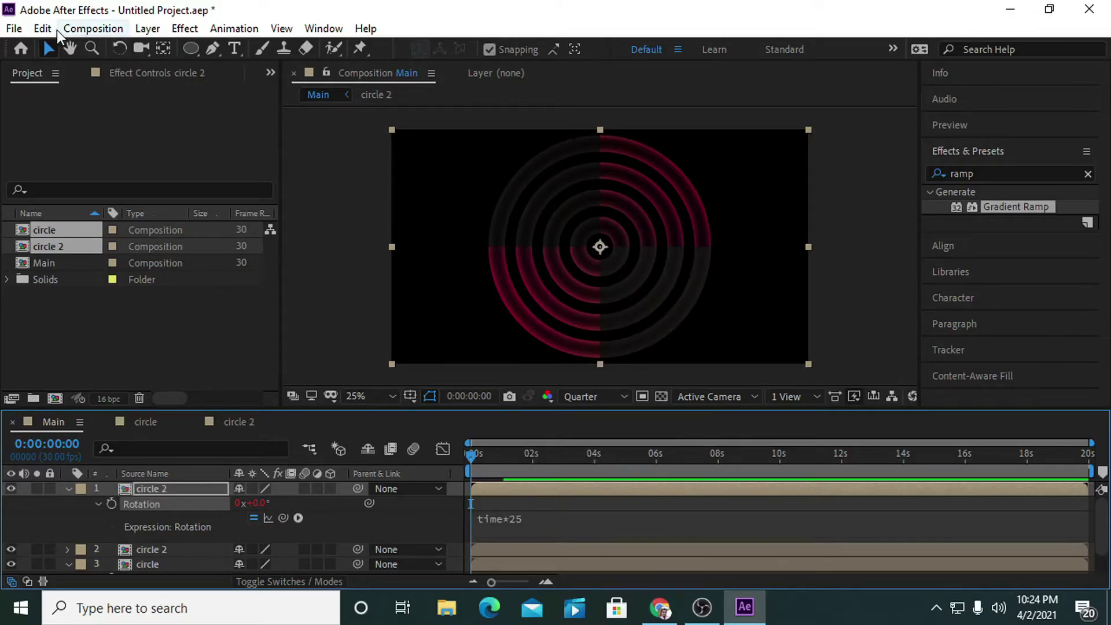
left_click(43, 28)
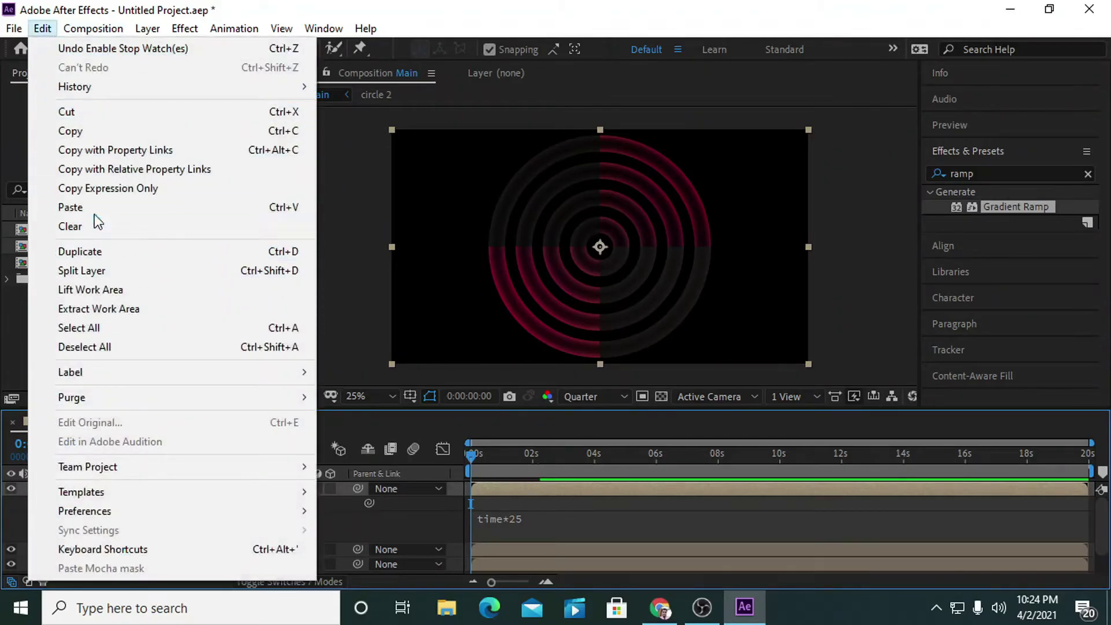
left_click(102, 188)
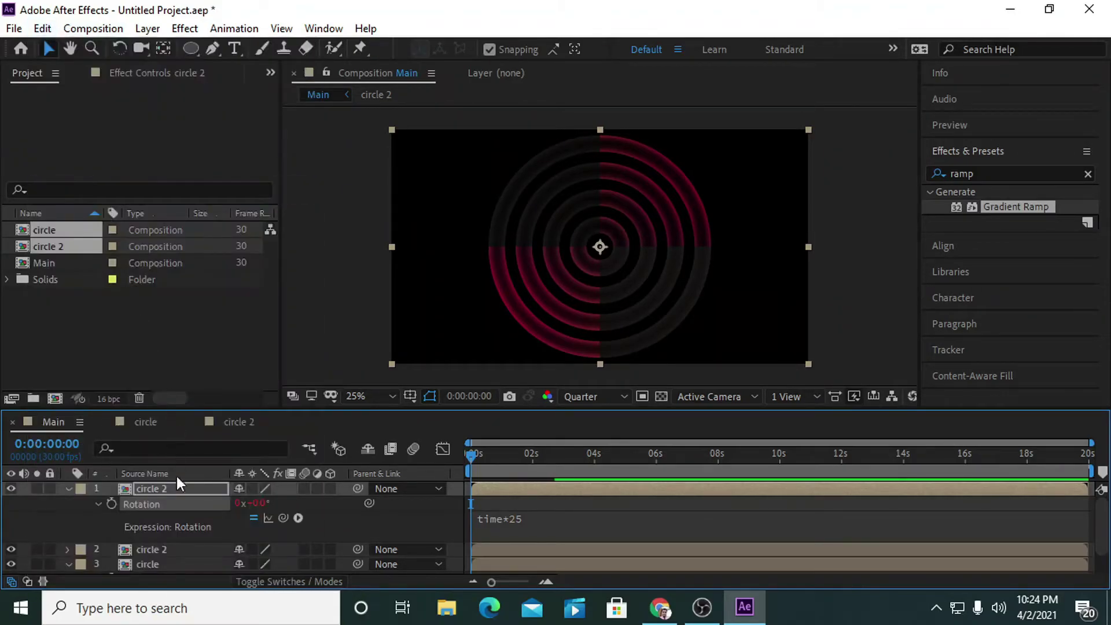
left_click(65, 489)
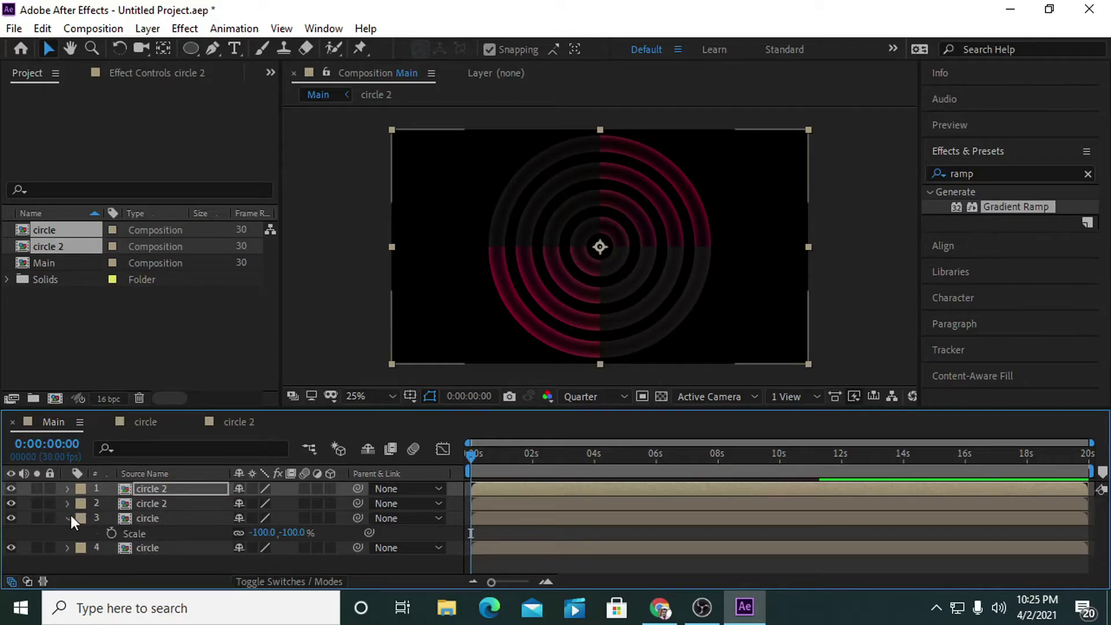
left_click(70, 518)
left_click(158, 504, "ctrl")
left_click(158, 518)
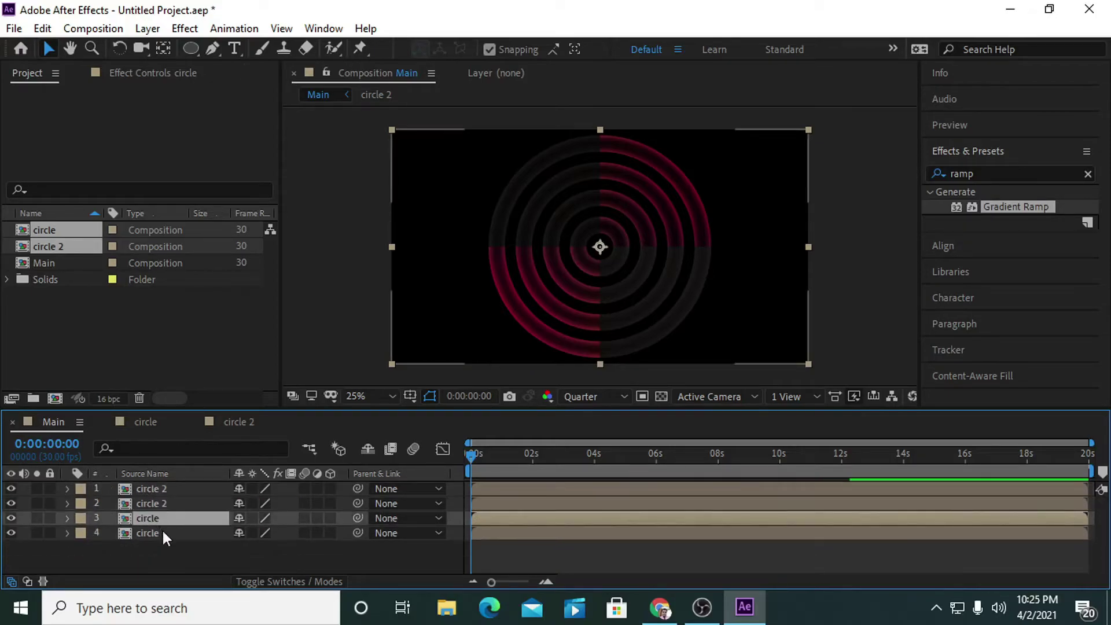
left_click(155, 529, "ctrl")
left_click(158, 507, "ctrl")
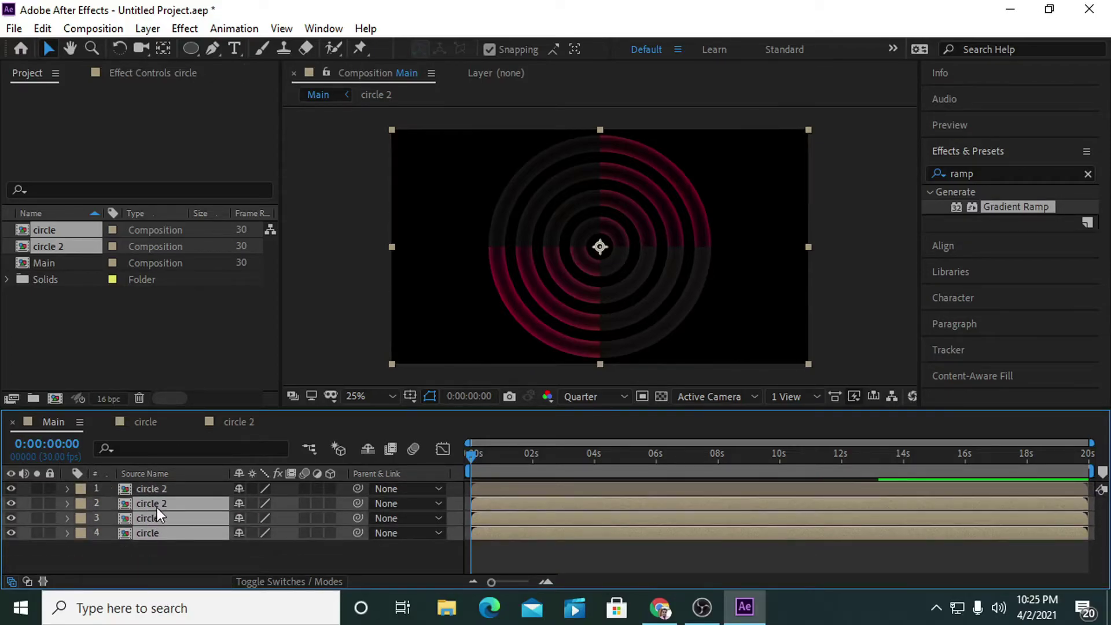
left_click(47, 30)
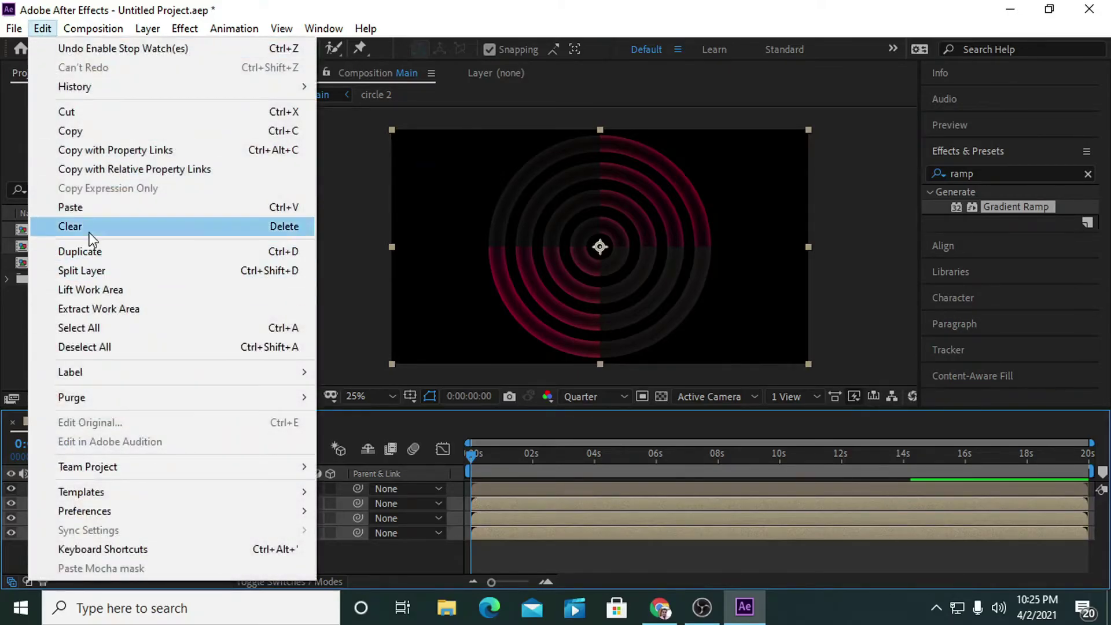
left_click(85, 208)
Reveal the rotation property of all four layers and play the Main composition to check the spinning rings
left_click(155, 490)
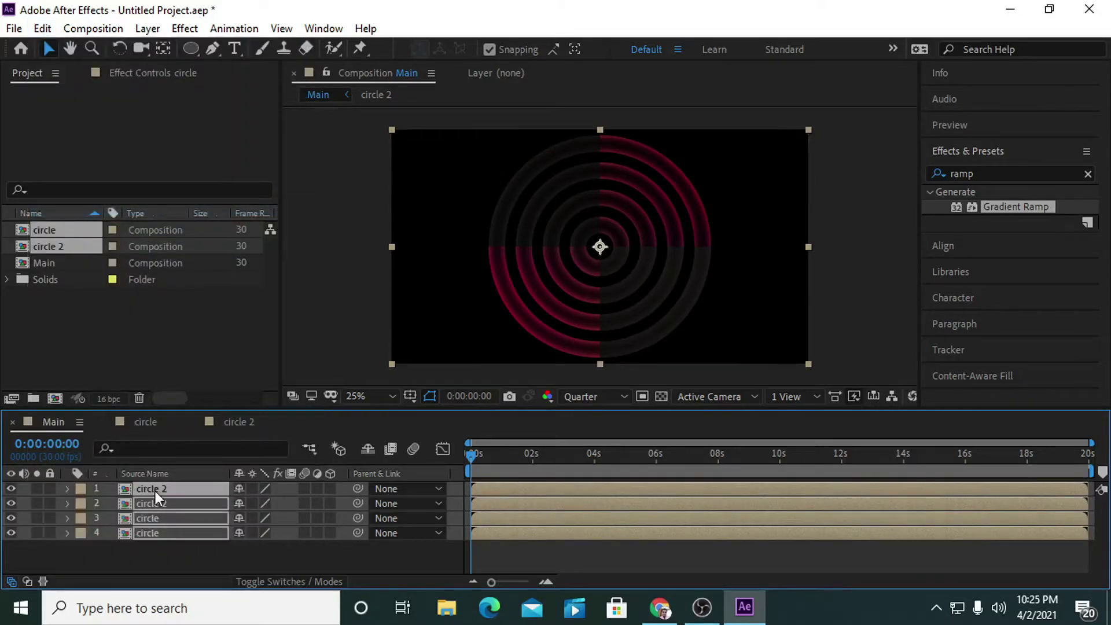
key("r")
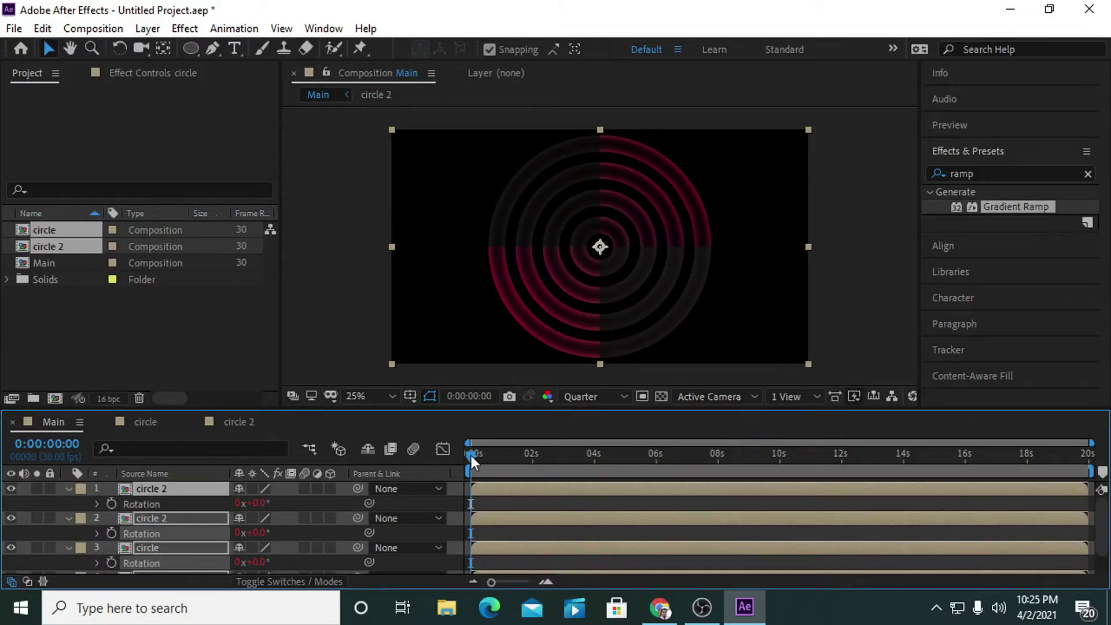
key("space")
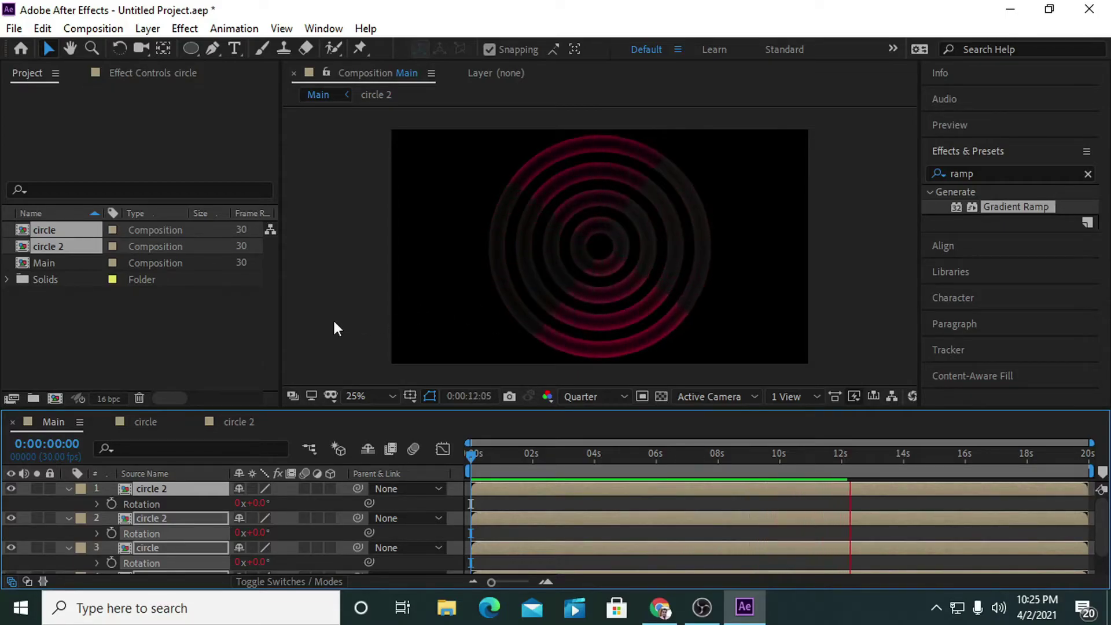
key("space")
Pre-compose all four ring layers into a new composition named CIRCLE, moving all attributes into it
left_click(69, 489)
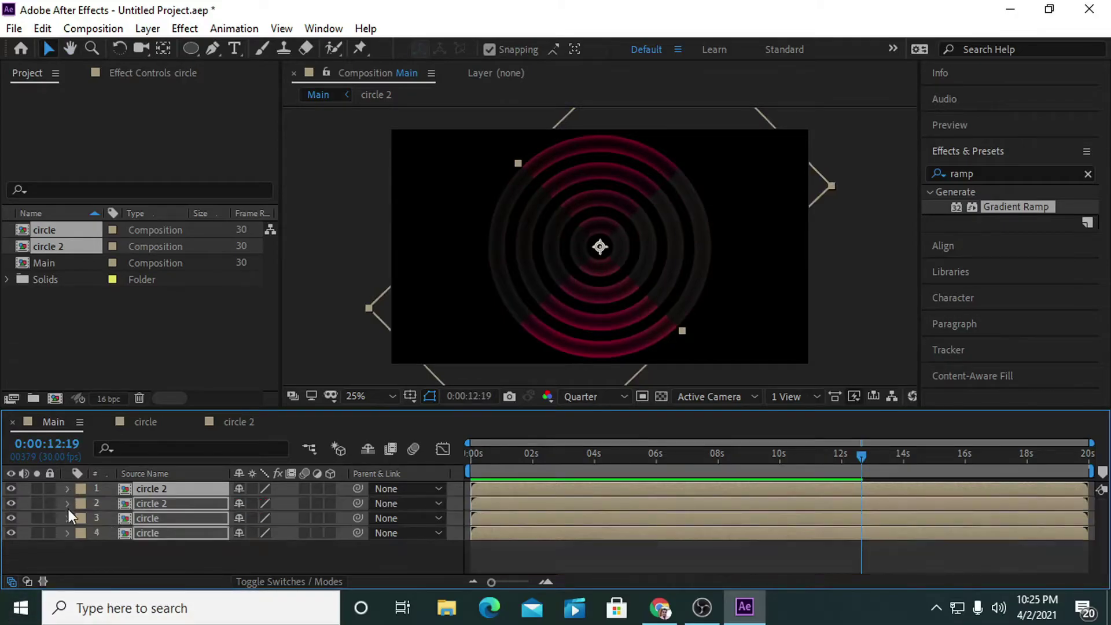
left_click_drag(116, 556, 244, 480)
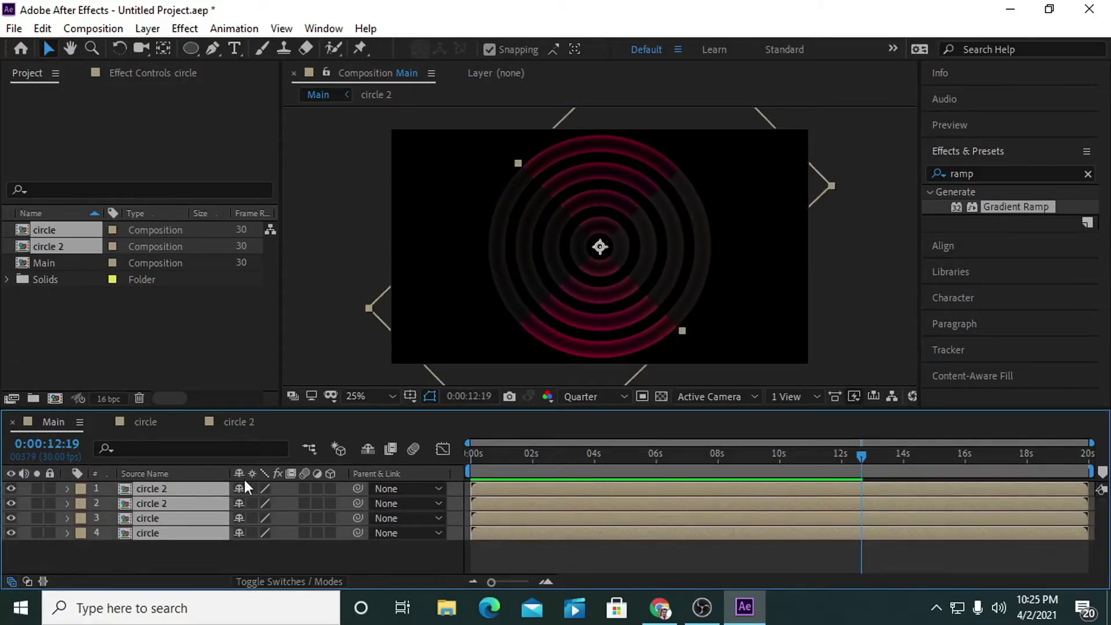
right_click(155, 504)
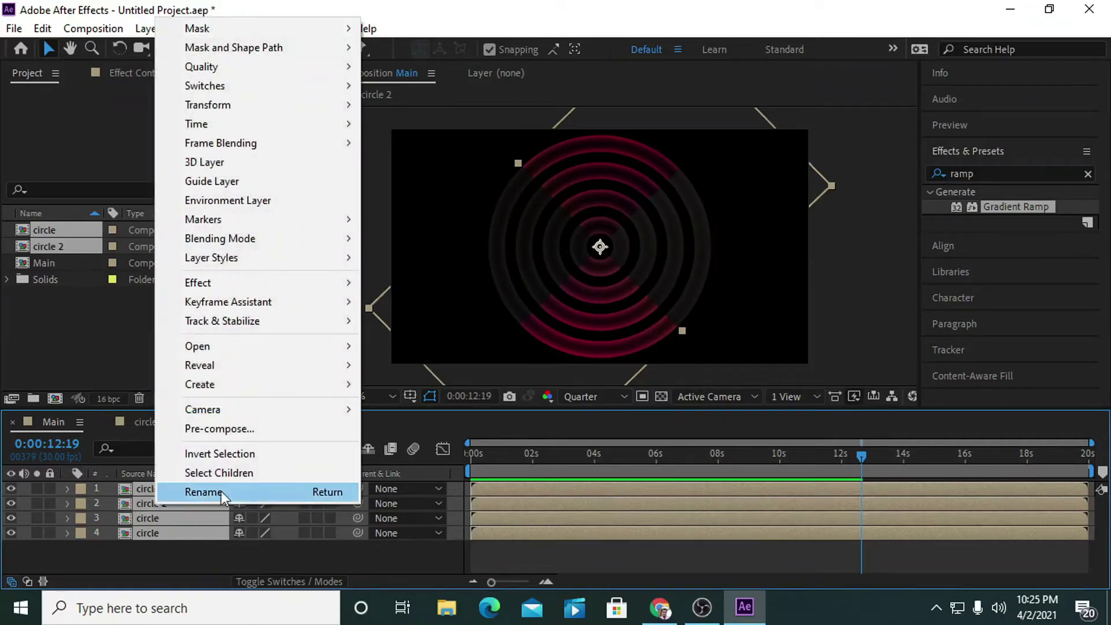
left_click(239, 430)
type("CIRCLE")
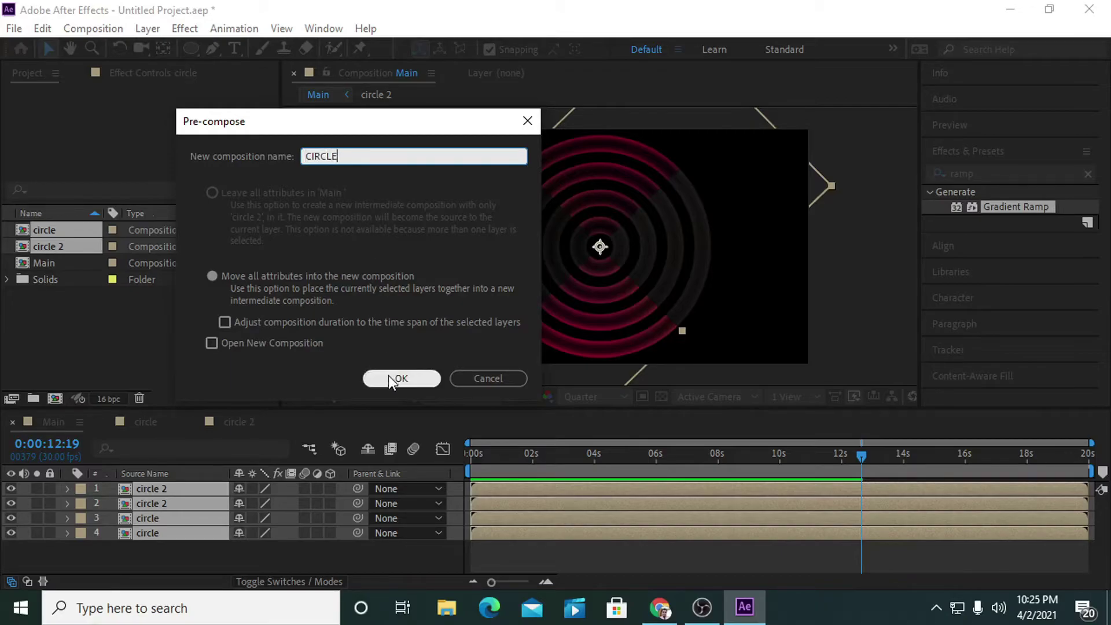
left_click(400, 379)
key("Caps_Lock")
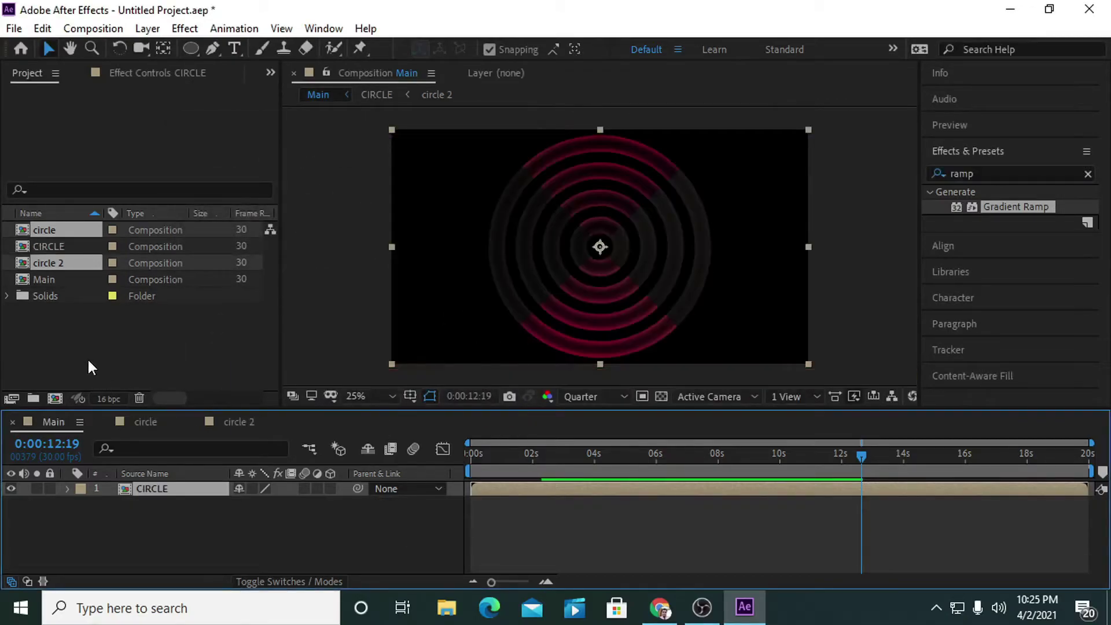
Create a black 1920 x 1080 px solid named BG in the Main composition
left_click(171, 524)
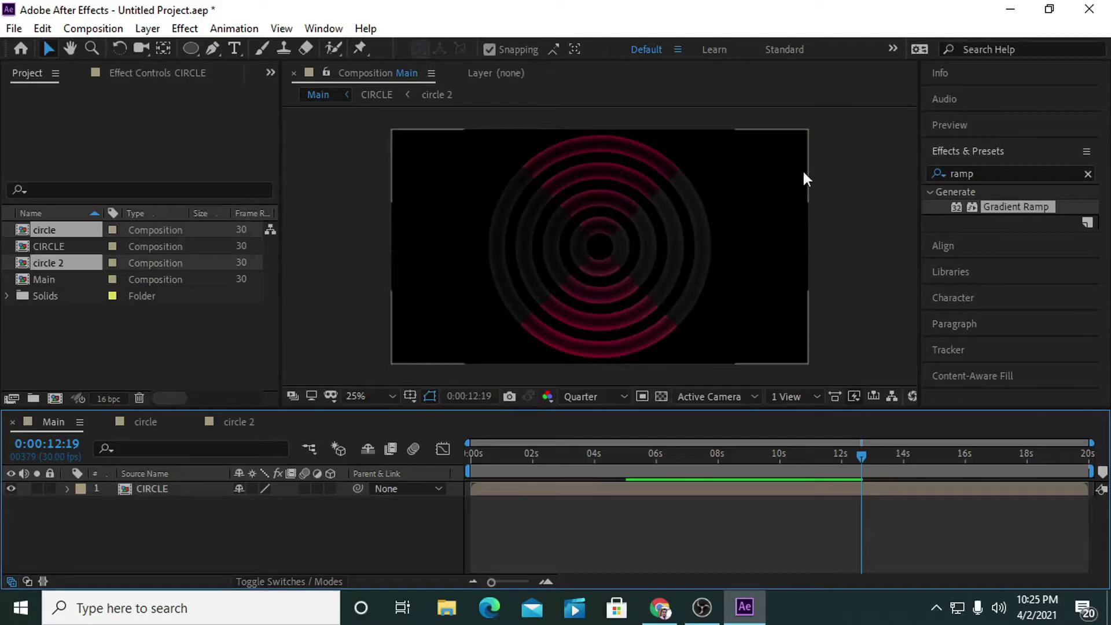
right_click(198, 514)
mouse_move(307, 330)
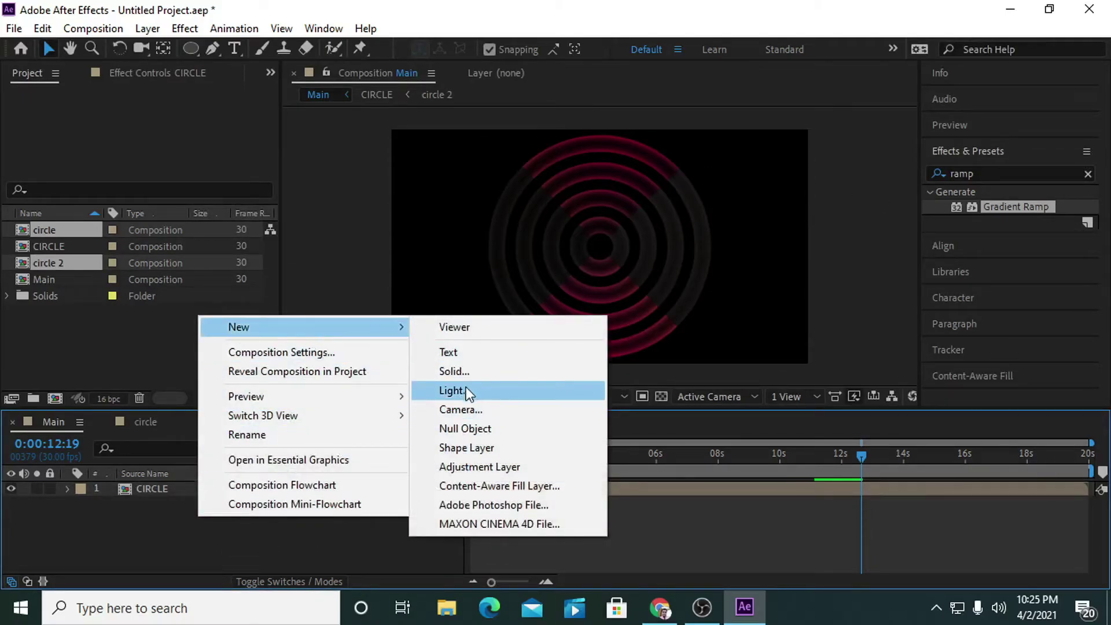
left_click(460, 374)
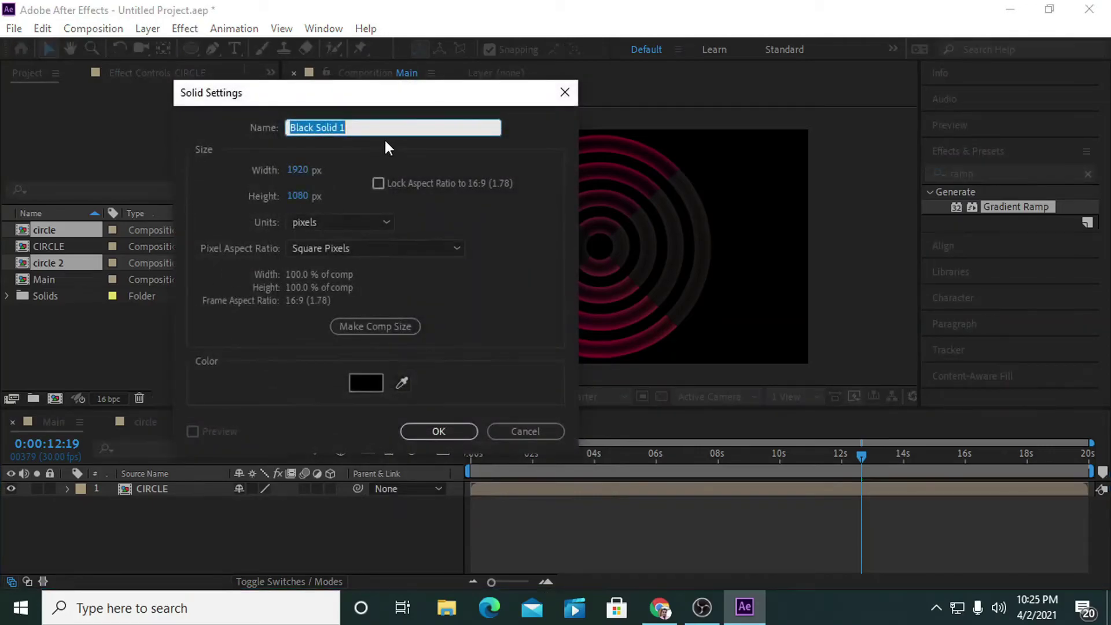
type("BG")
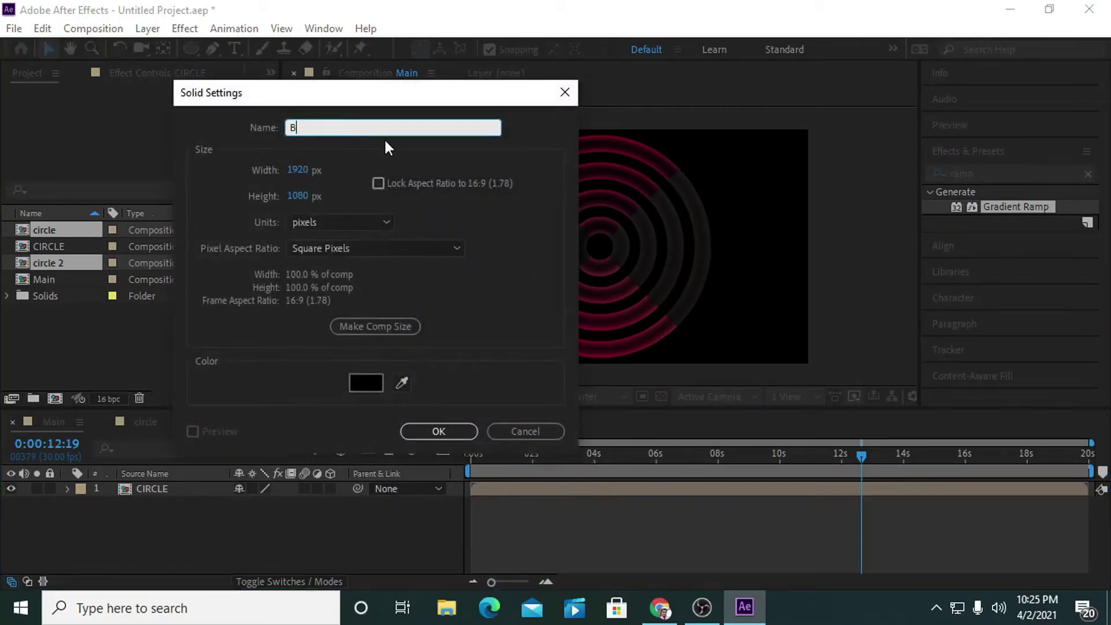
left_click(439, 431)
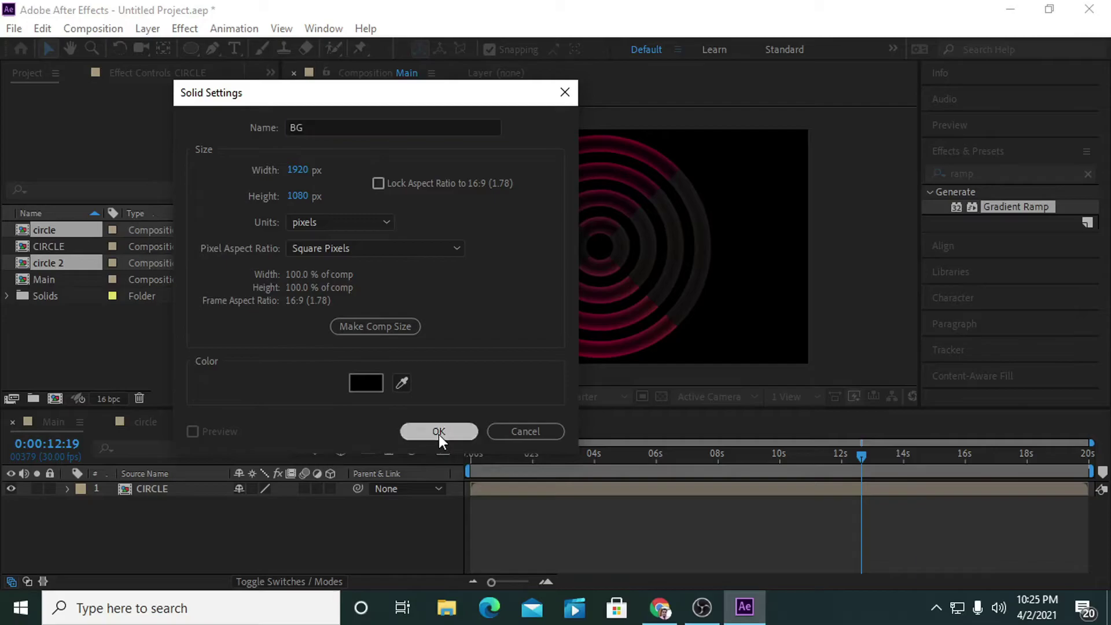
key("Caps_Lock")
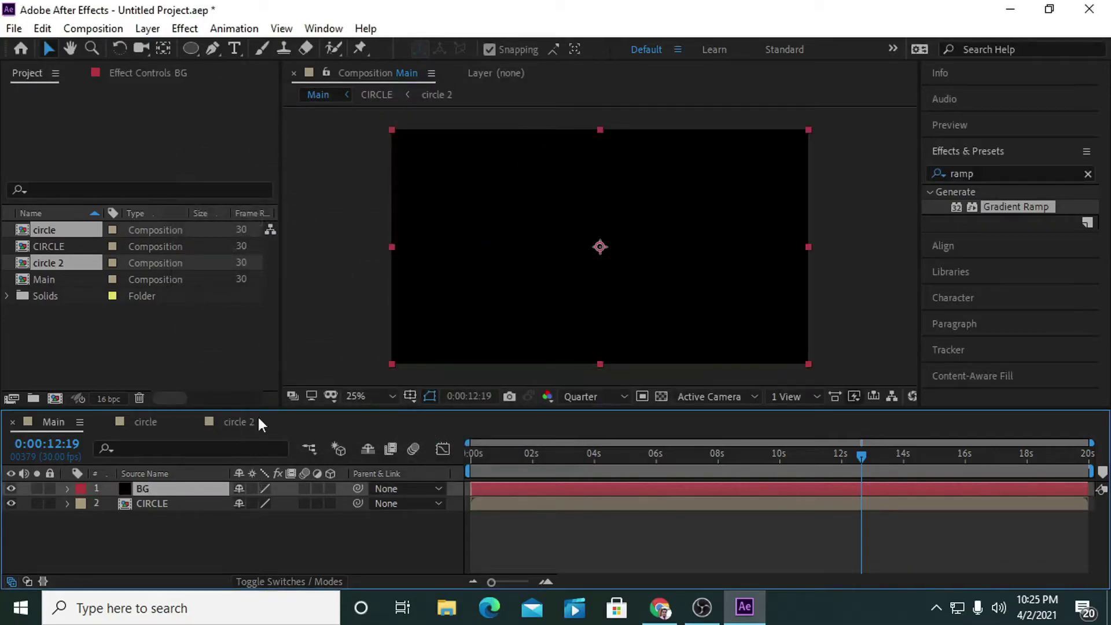
Apply the Gradient Ramp effect to the BG layer and set its ramp shape to Radial Ramp
left_click(194, 540)
left_click(156, 489)
left_click(999, 205)
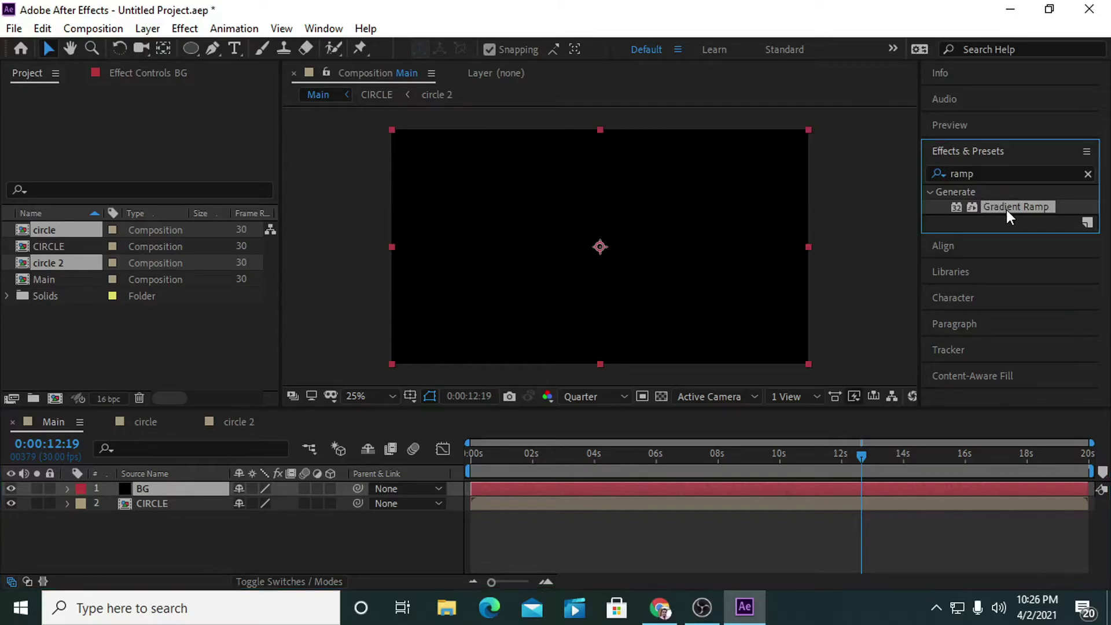
left_click_drag(772, 317, 169, 492)
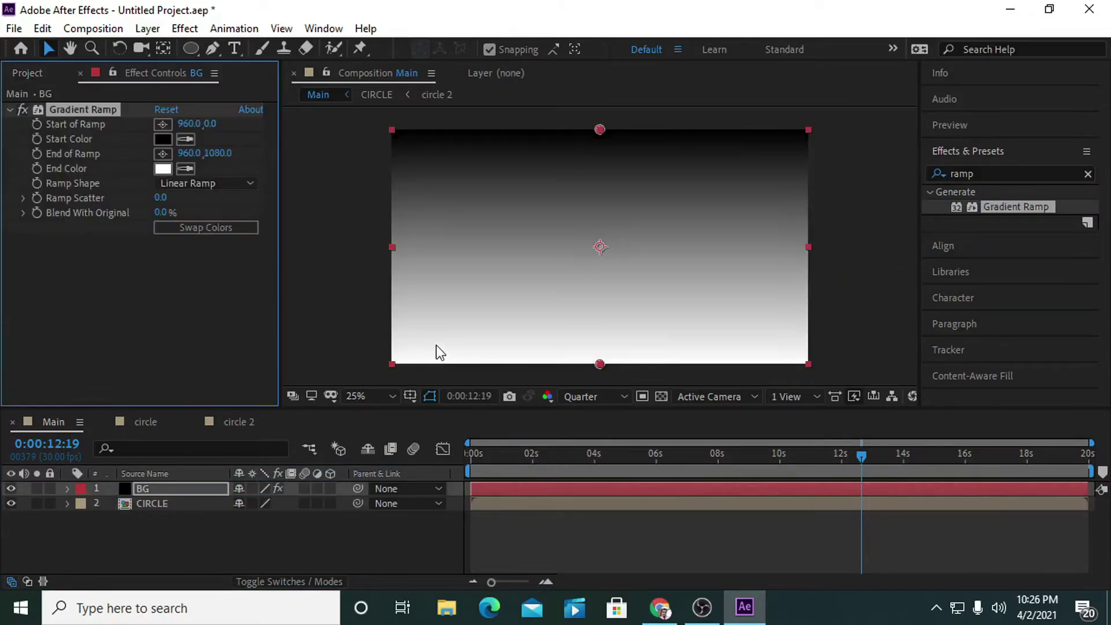
left_click(207, 182)
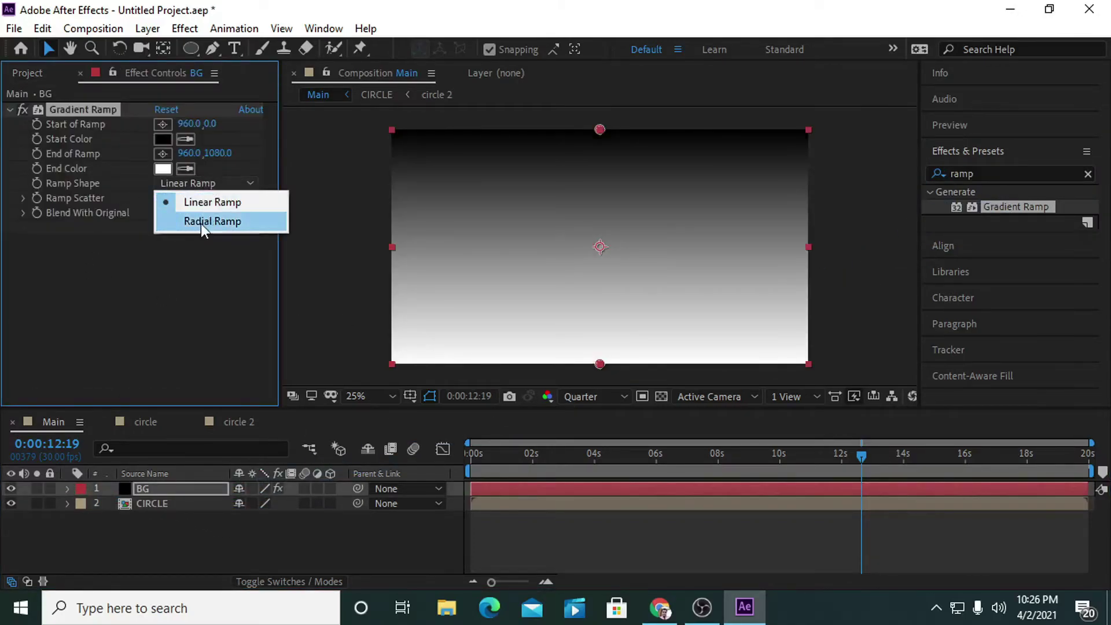
left_click(201, 222)
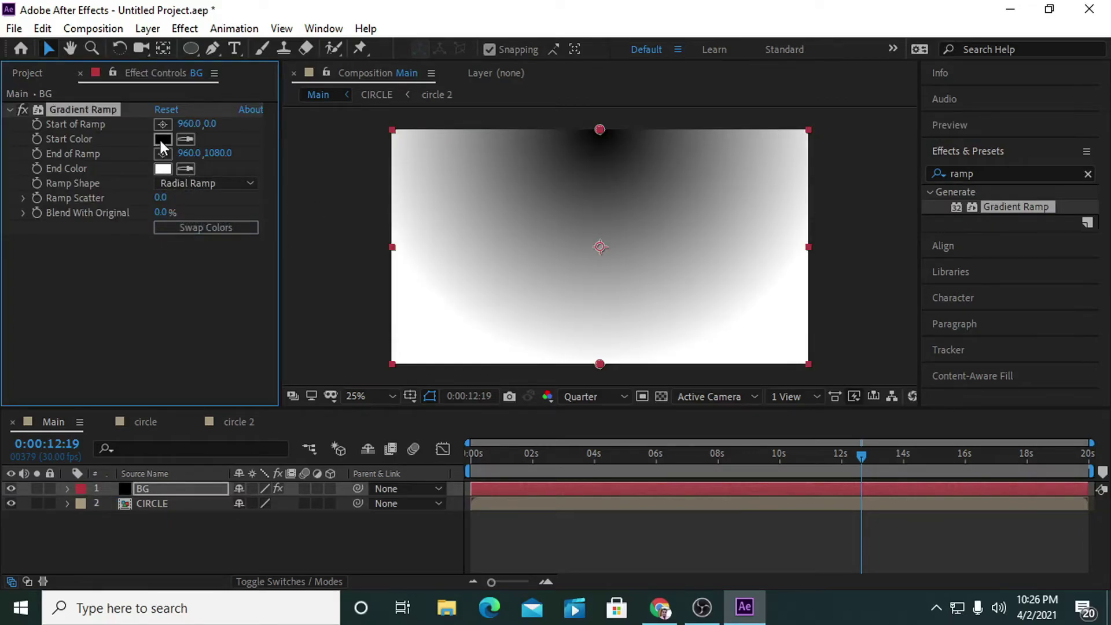
Set the Gradient Ramp's end color to the very dark brown 231D1D
left_click(159, 171)
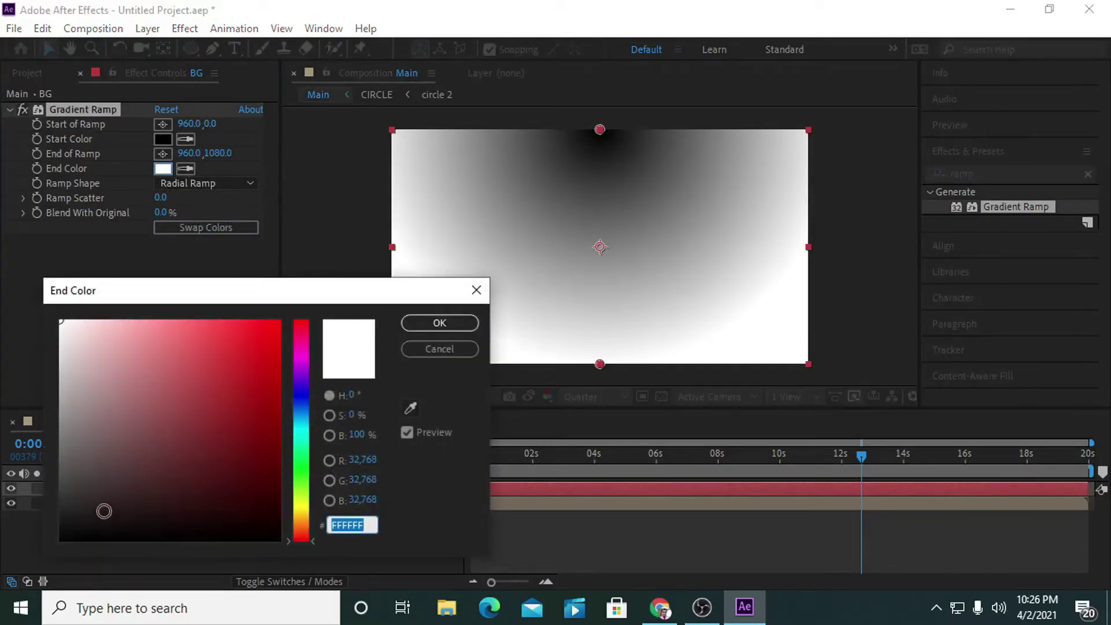
left_click(95, 510)
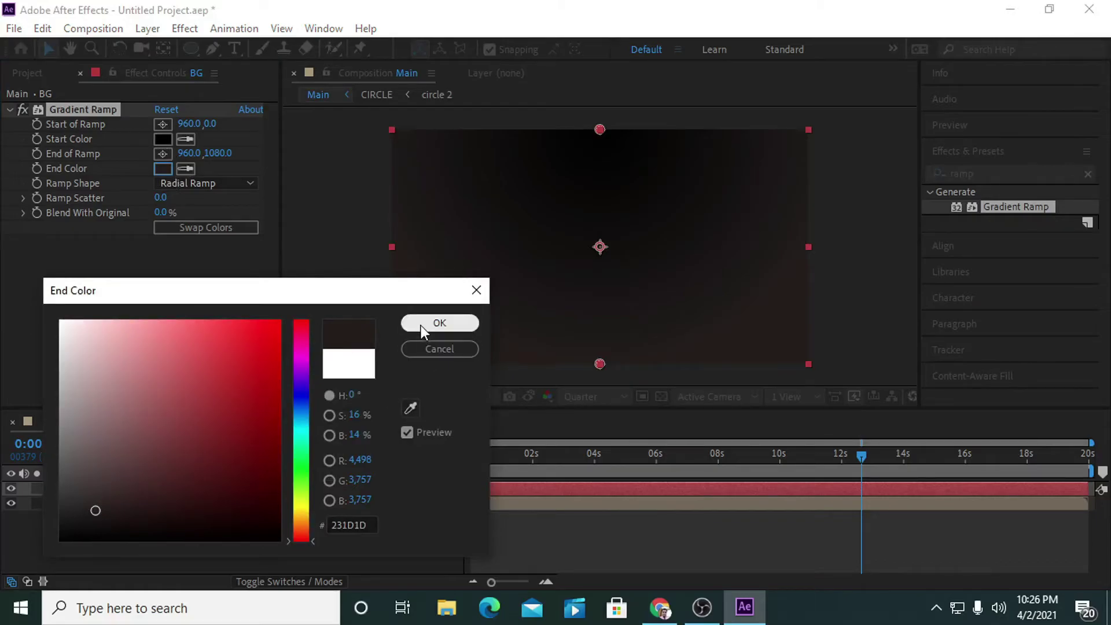
left_click(421, 325)
Place the ramp's start point near the frame center at about 968, 544 and its end point just outside the lower-left corner at about -36, 1116
left_click(163, 124)
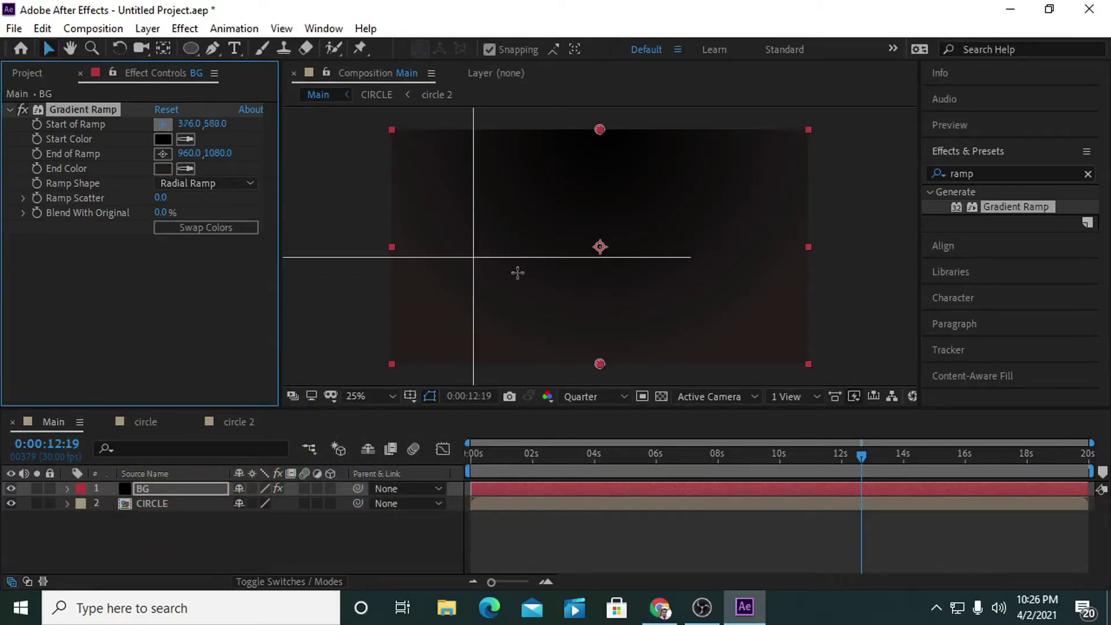
left_click(602, 248)
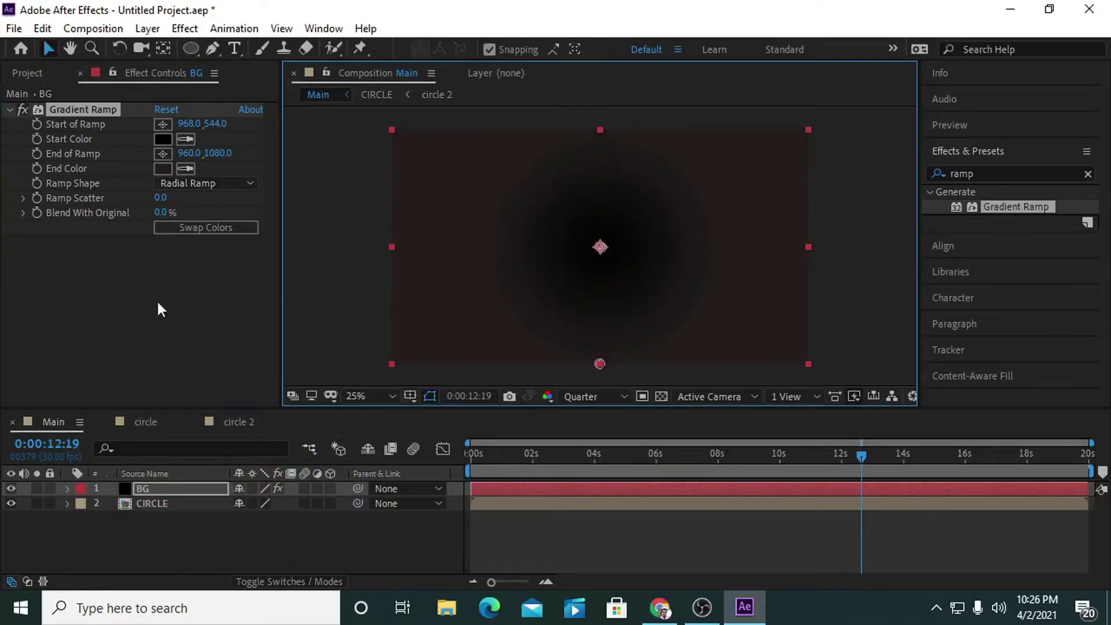
left_click(162, 155)
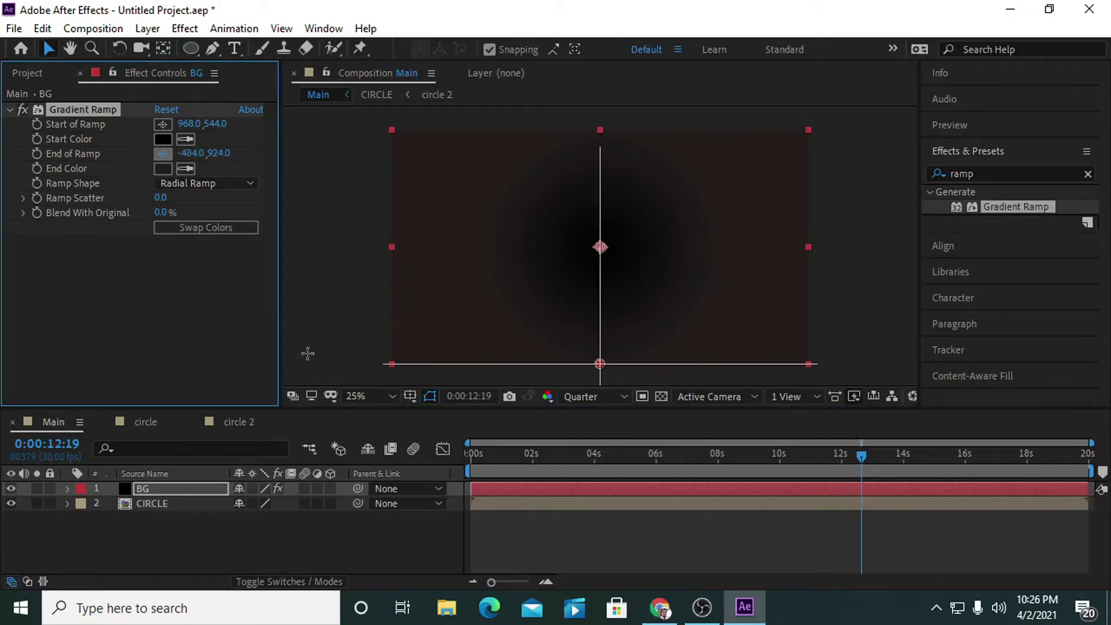
left_click(342, 384)
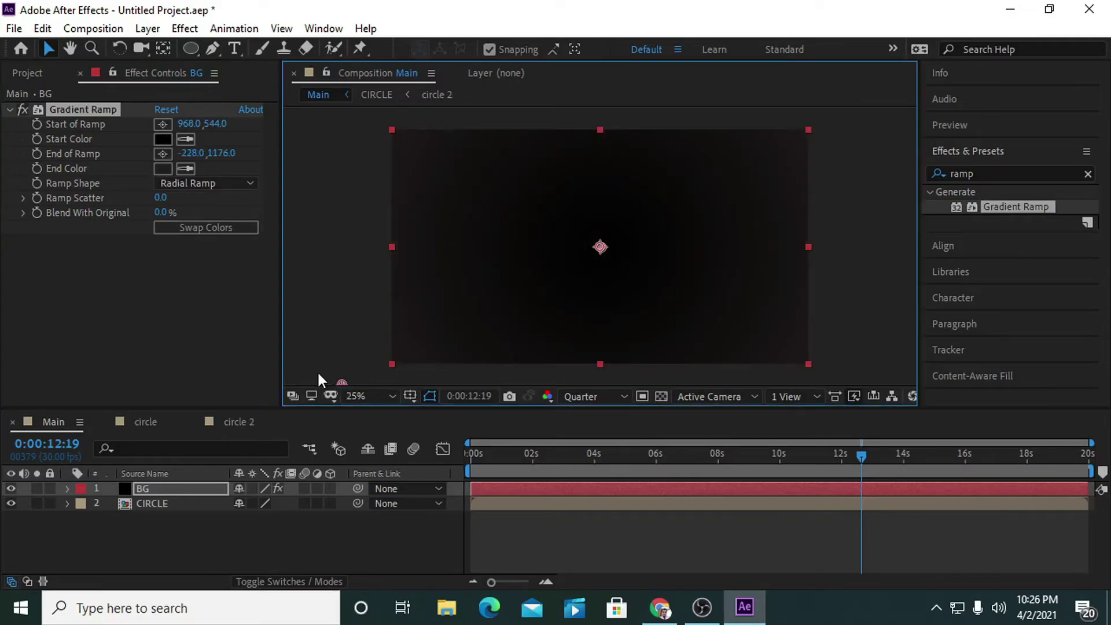
key("ctrl+z")
Set the Gradient Ramp's ramp scatter to 50 on the BG layer
left_click_drag(160, 198, 174, 198)
left_click(161, 198)
type("25")
key("Return")
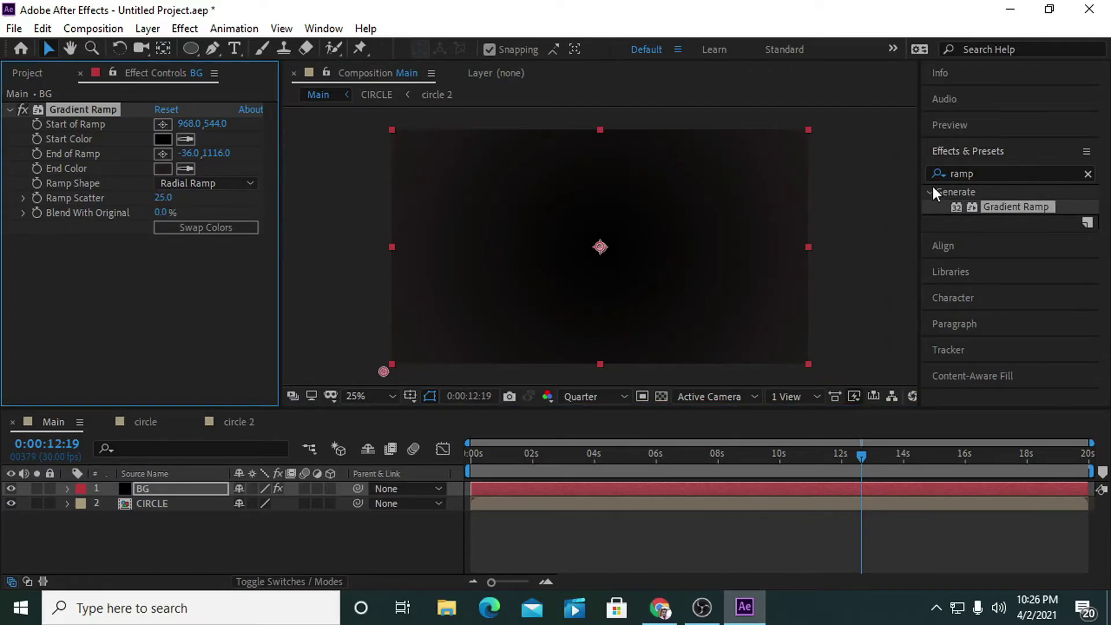
left_click(162, 198)
type("50")
key("Return")
Find the Noise effect, apply it to the BG layer and set the amount of noise to 2%
double_click(985, 174)
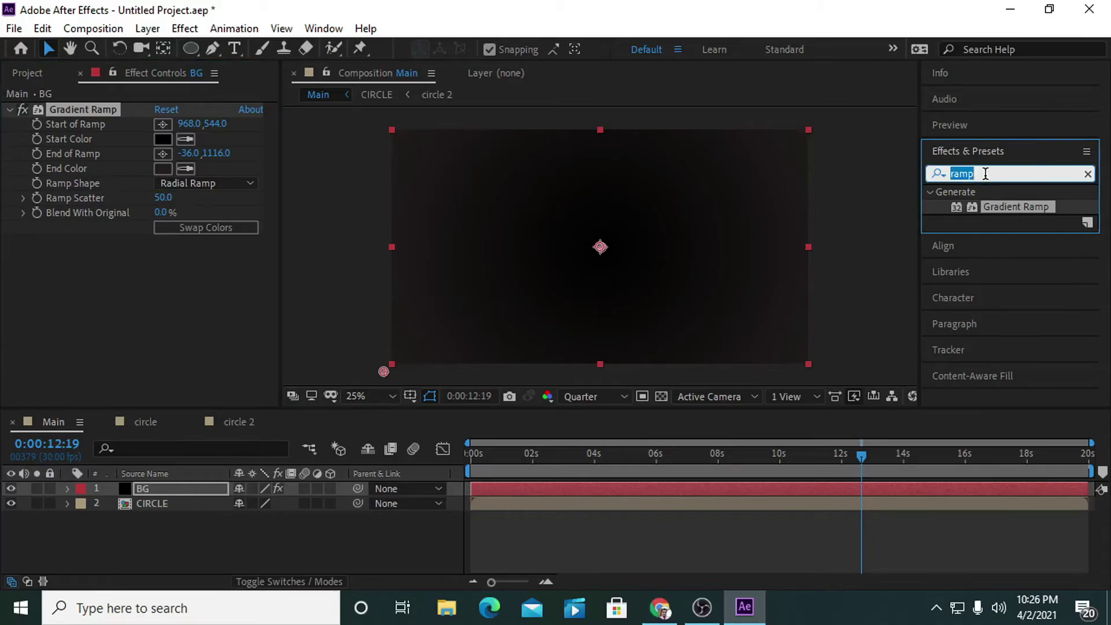
type("noise")
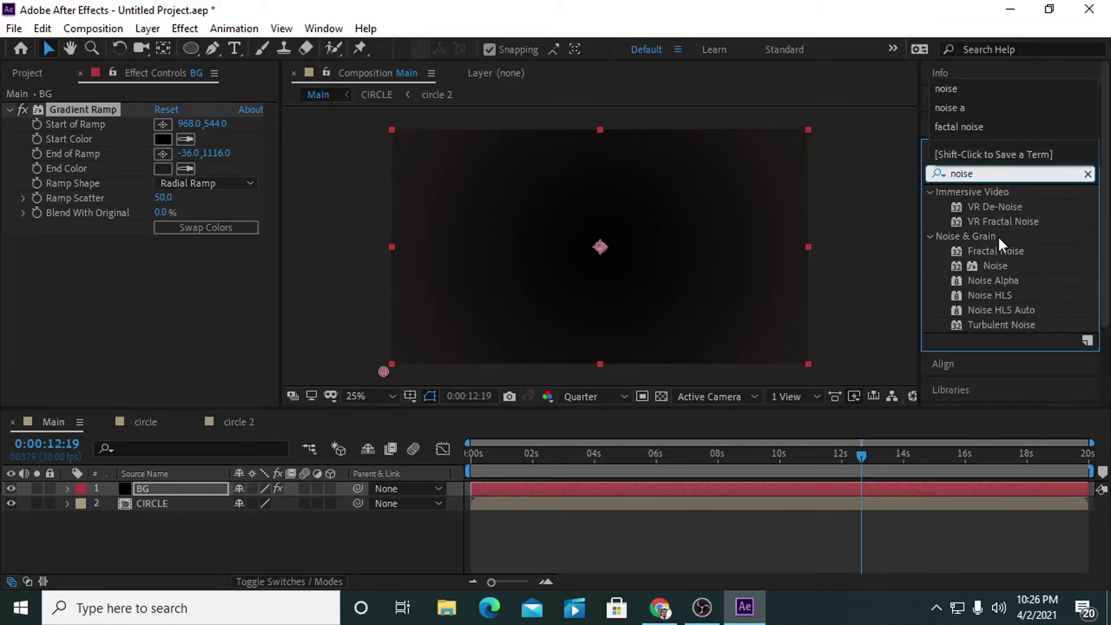
left_click(994, 265)
left_click_drag(759, 352, 193, 486)
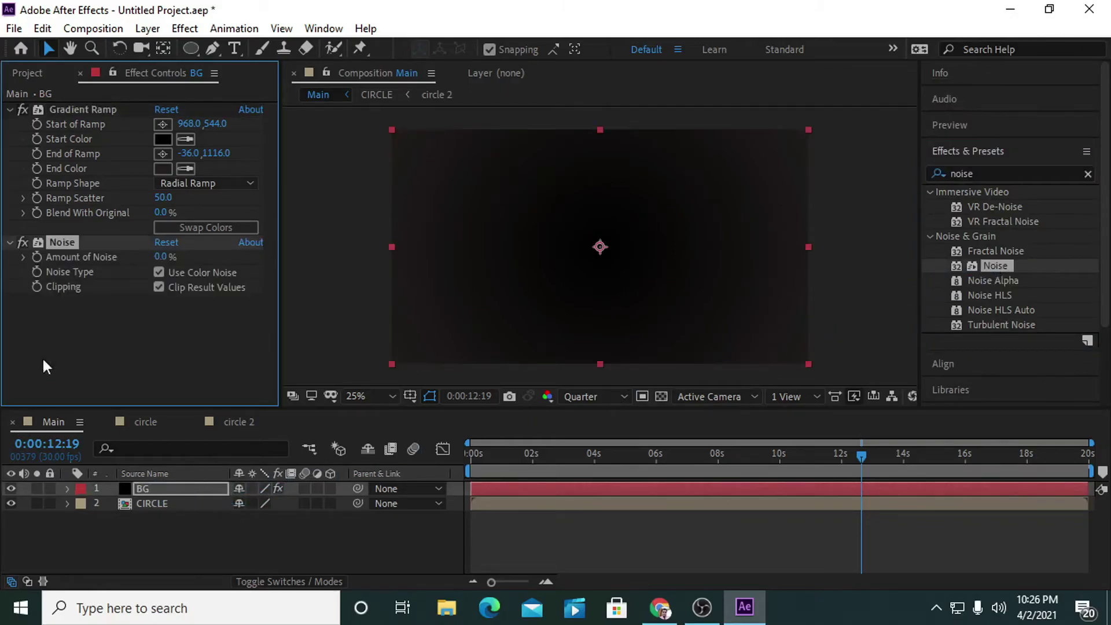
left_click(161, 258)
type("2")
key("Return")
Move the CIRCLE layer above BG and position it at the upper-right corner of the frame, partly cropped by the edges
left_click_drag(171, 497, 155, 485)
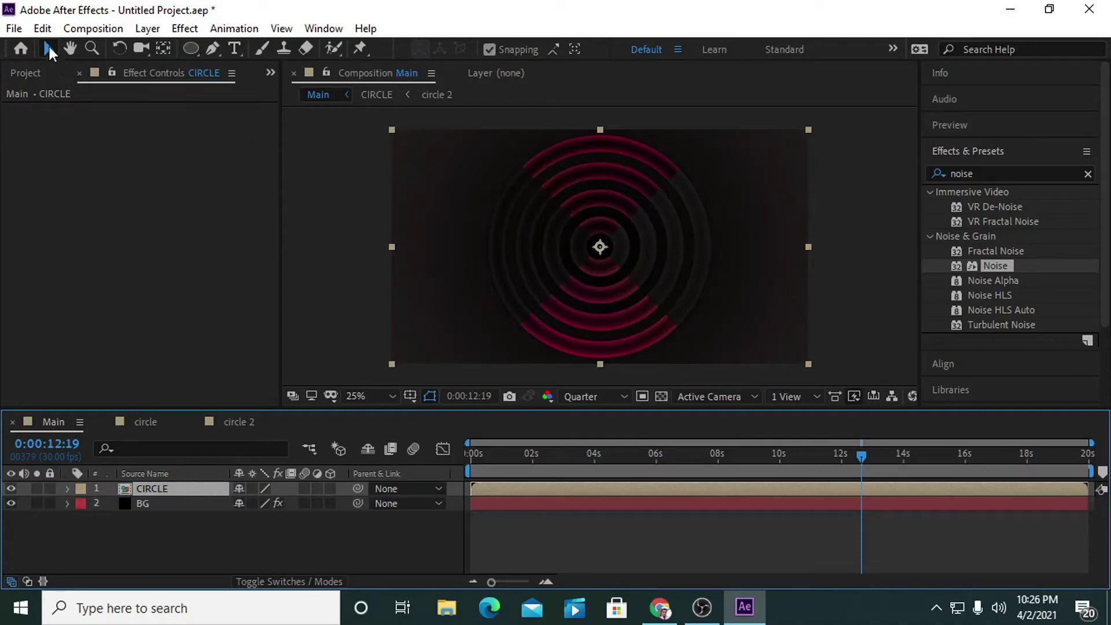
left_click_drag(599, 246, 803, 166)
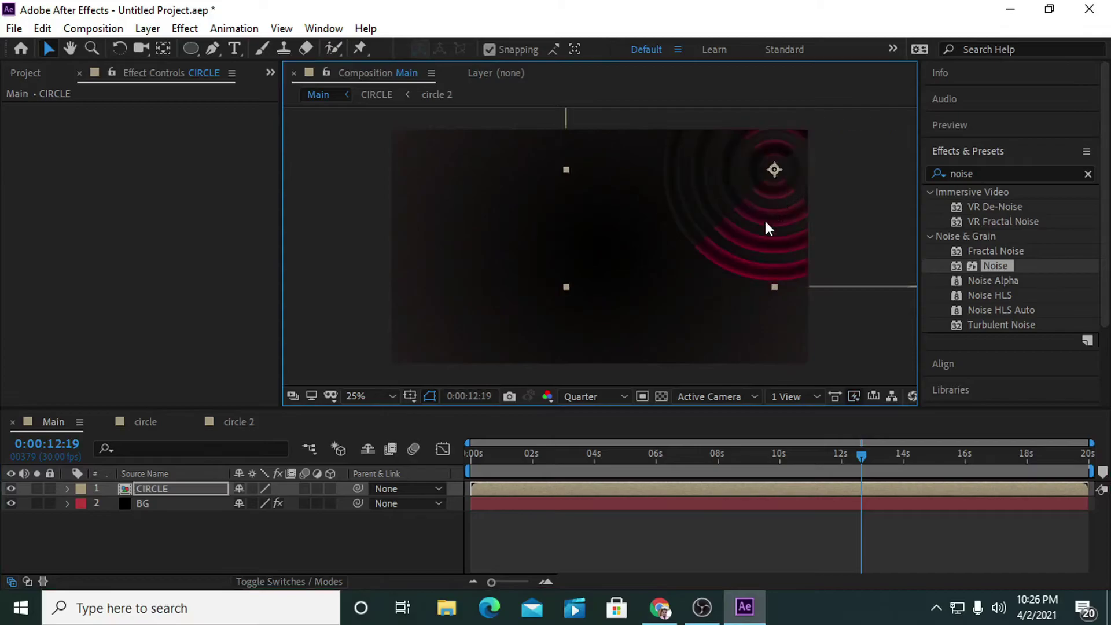
mouse_move(758, 255)
left_mouse_down()
mouse_move(783, 243)
mouse_move(768, 247)
left_mouse_up()
Set the CIRCLE layer's rotation to 45° and collapse its properties
left_click(162, 488)
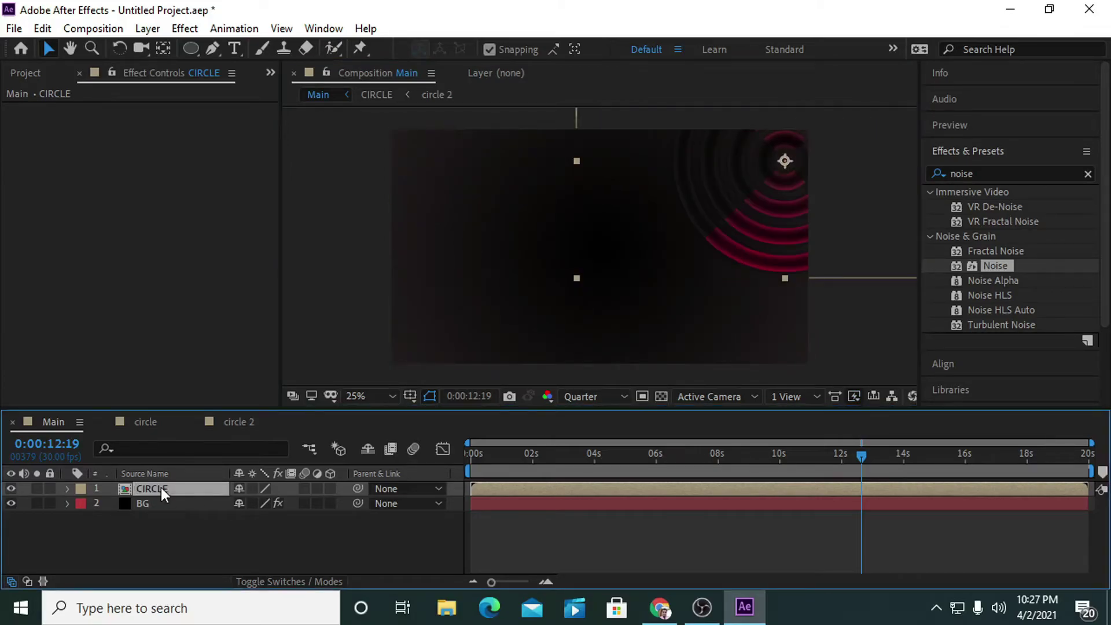
key("r")
left_click_drag(260, 502, 292, 506)
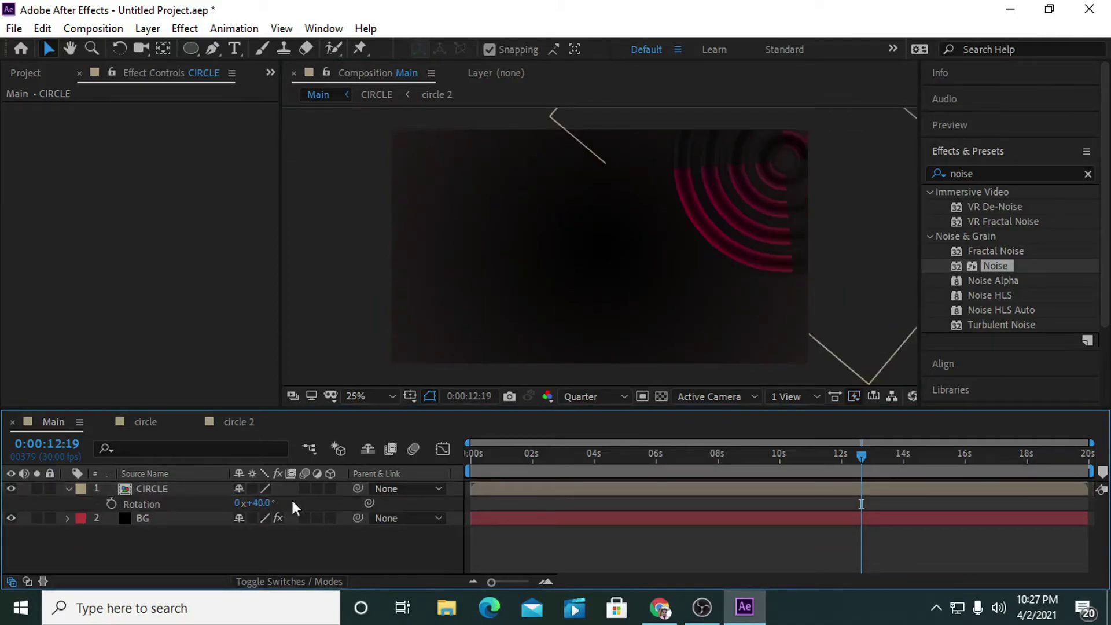
left_click(262, 504)
type("45")
key("Return")
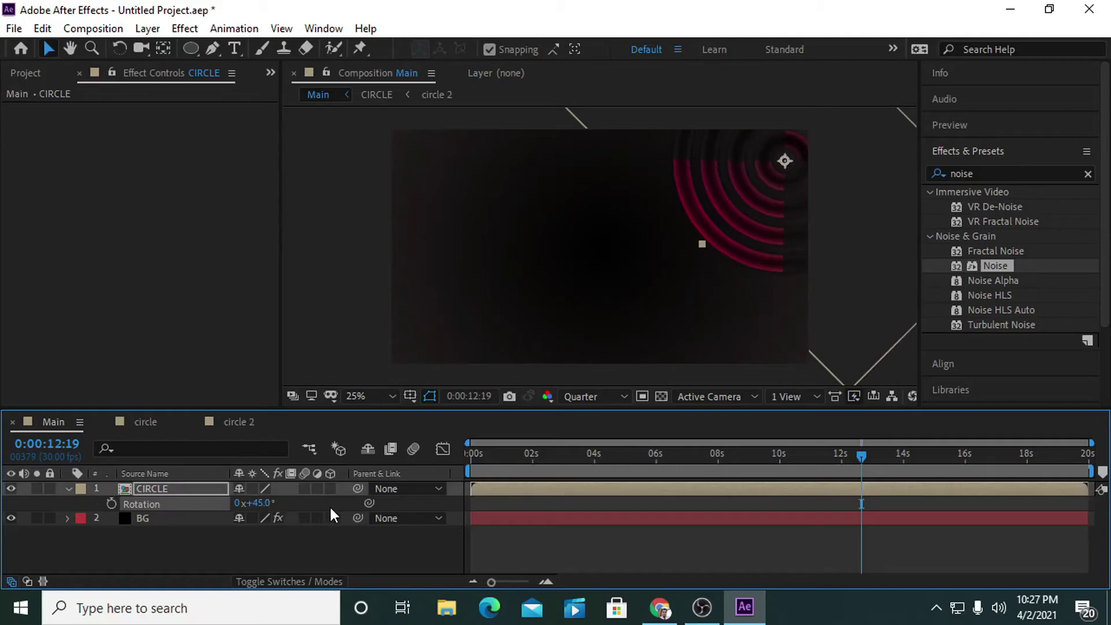
left_click(66, 489)
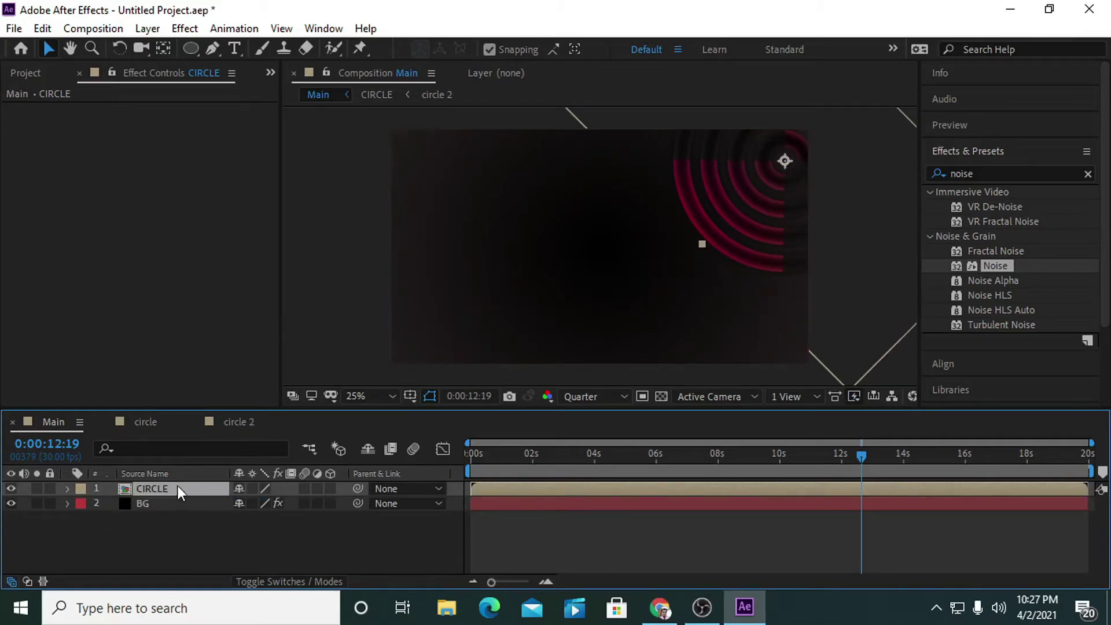
Duplicate the CIRCLE layer, scale the copy to 75% and place it at the frame's lower-right corner, partly cropped
key("ctrl+d")
left_click_drag(738, 255, 718, 377)
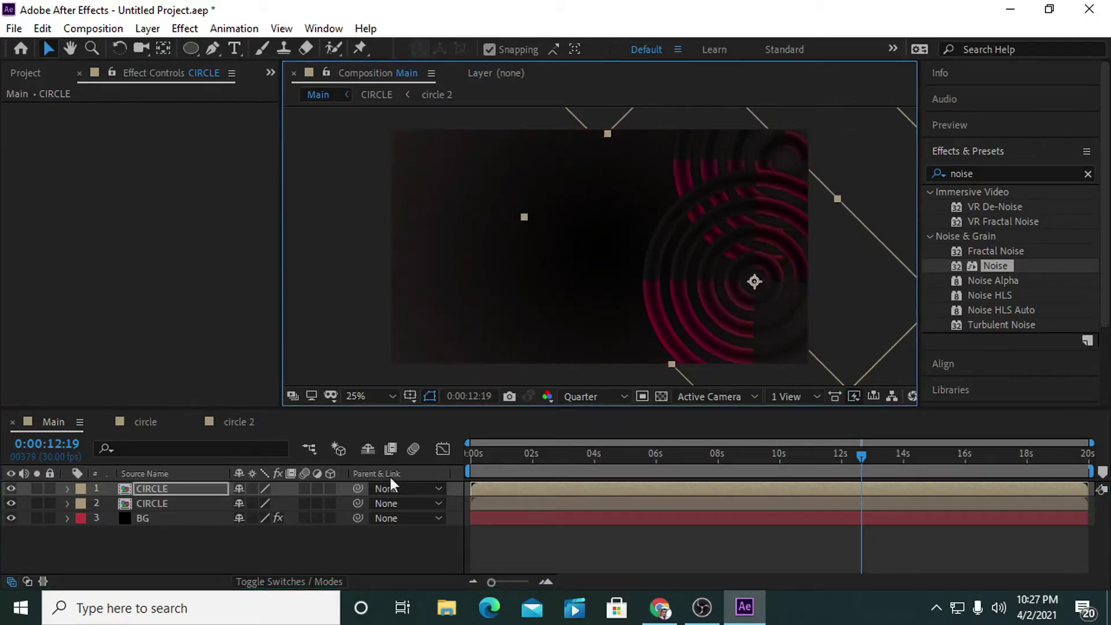
left_click(221, 486)
key("s")
left_click(258, 502)
type("75")
key("Return")
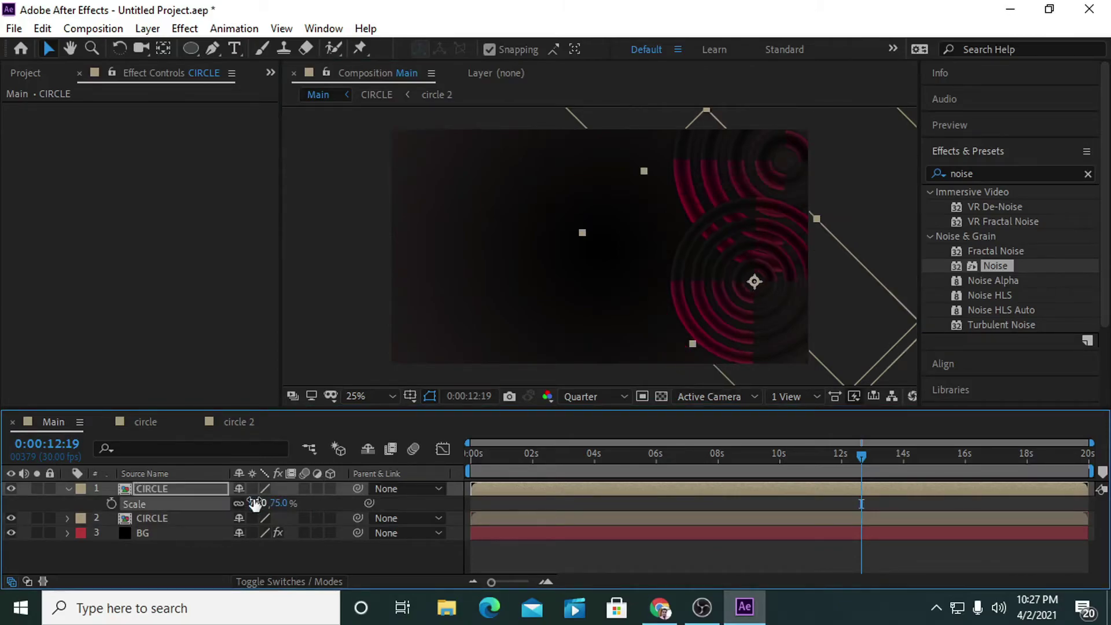
left_click_drag(746, 309, 742, 369)
left_click_drag(776, 291, 786, 317)
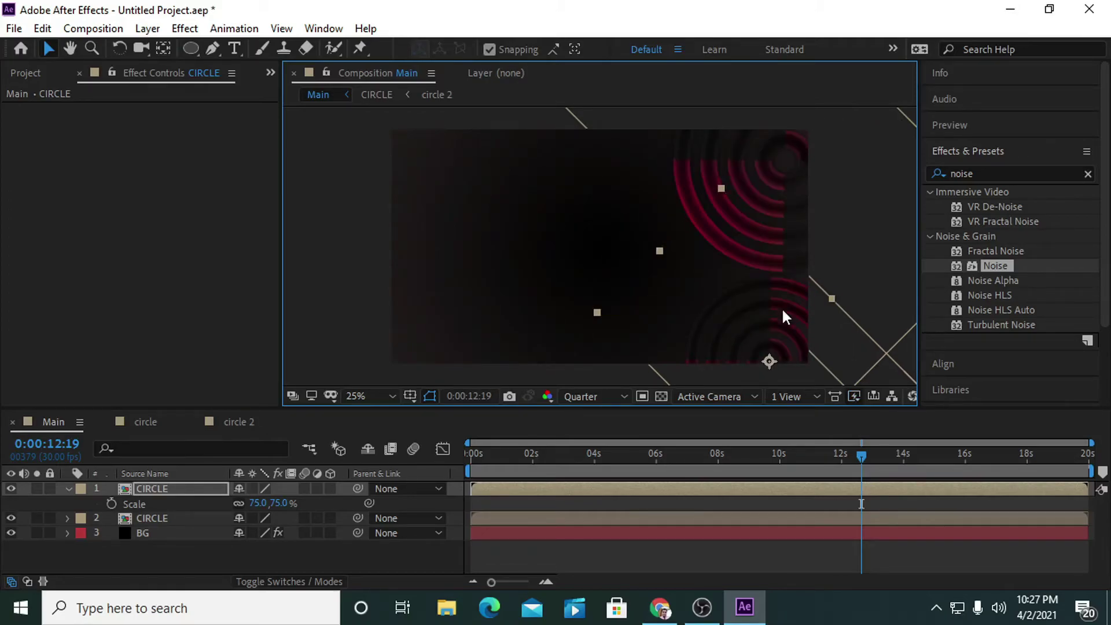
Duplicate the 75% CIRCLE layer and center the copy on the frame's bottom edge so only its upper half shows
left_click(162, 489)
key("r")
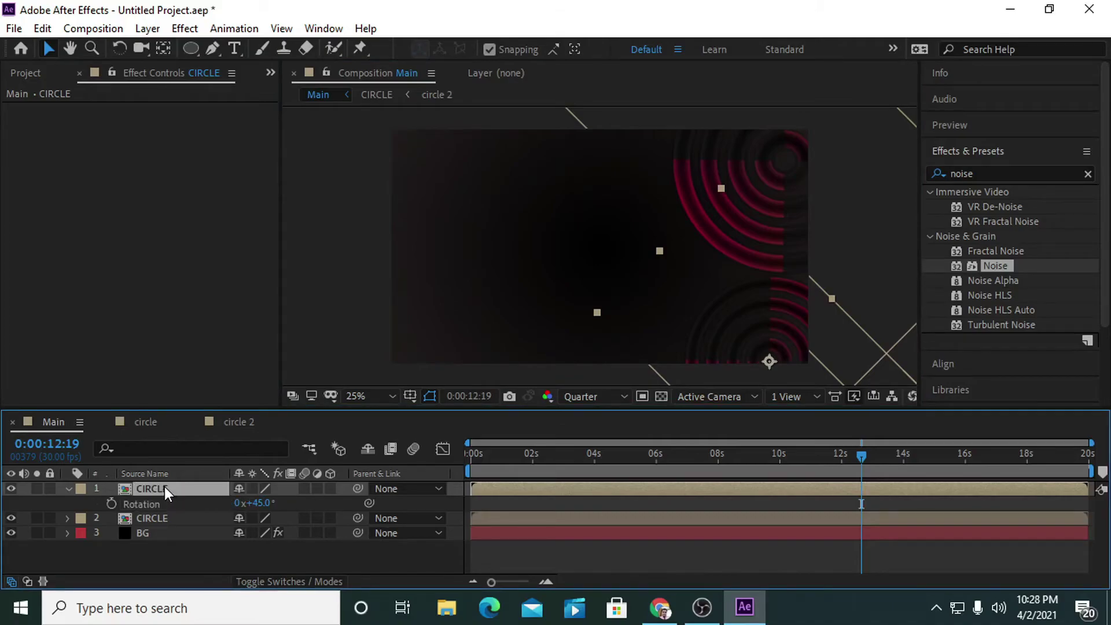
key("ctrl+d")
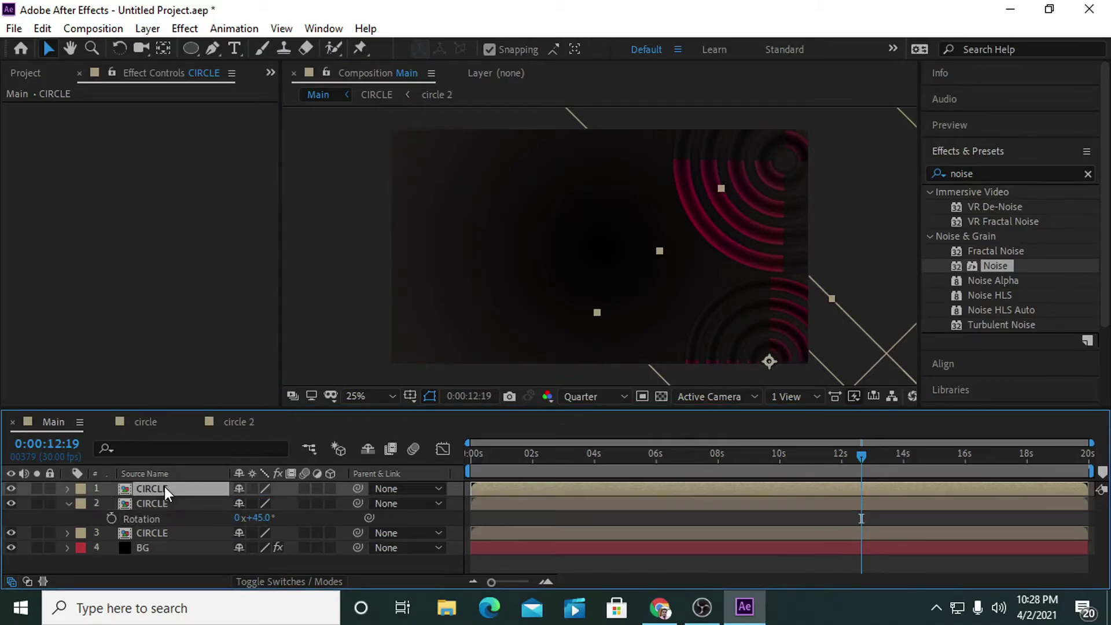
left_click_drag(737, 347, 609, 331)
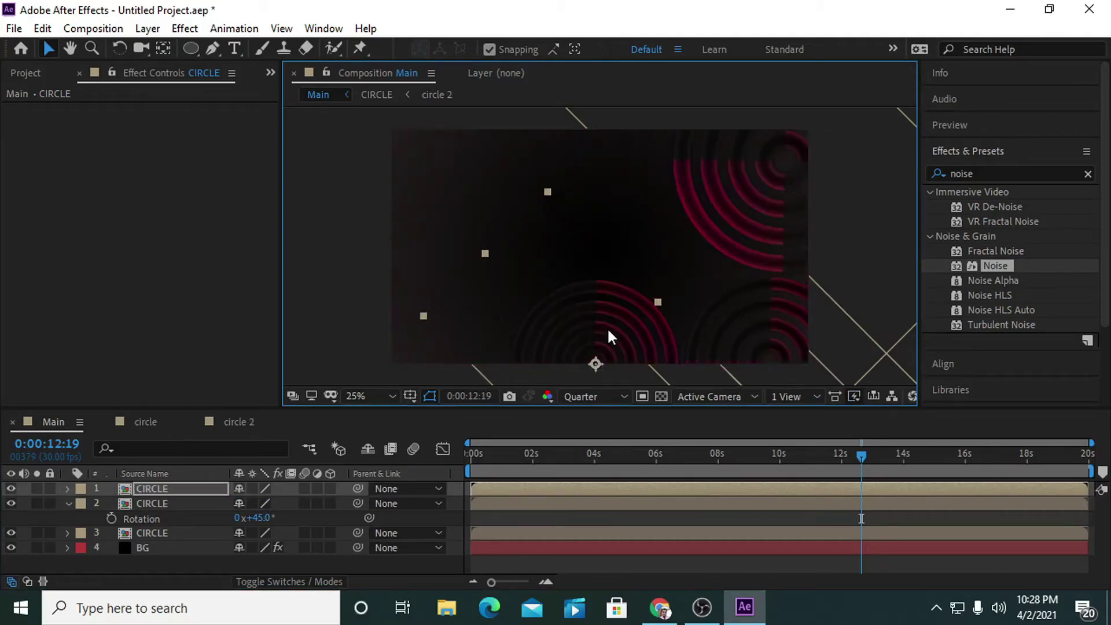
key("Right")
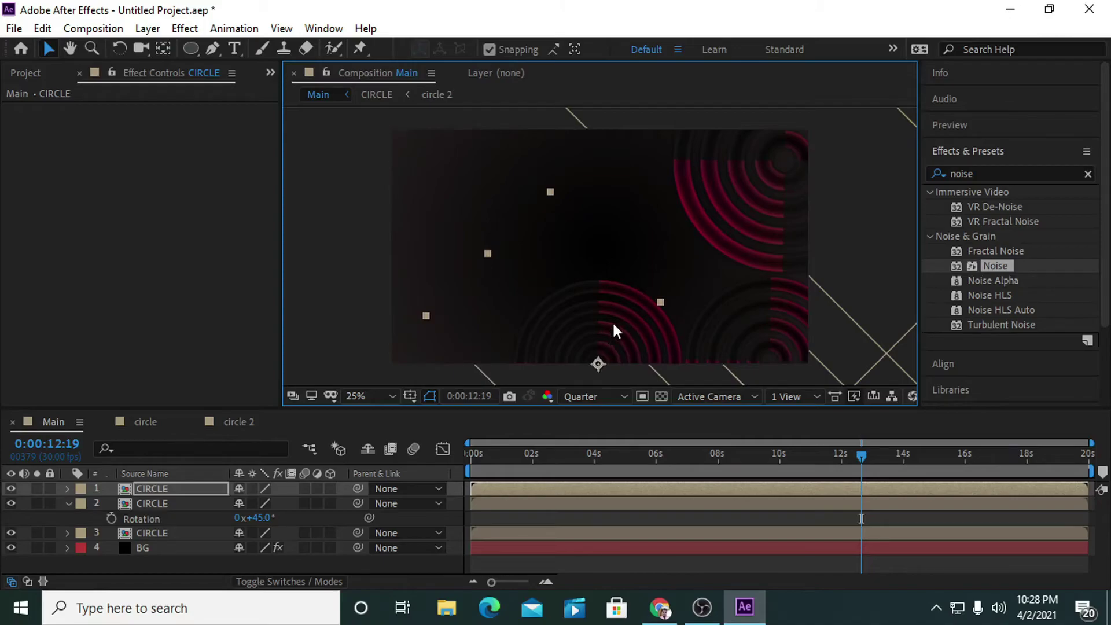
Set the rotation of both smaller CIRCLE layers along the frame's bottom edge to 134°
left_click(162, 488)
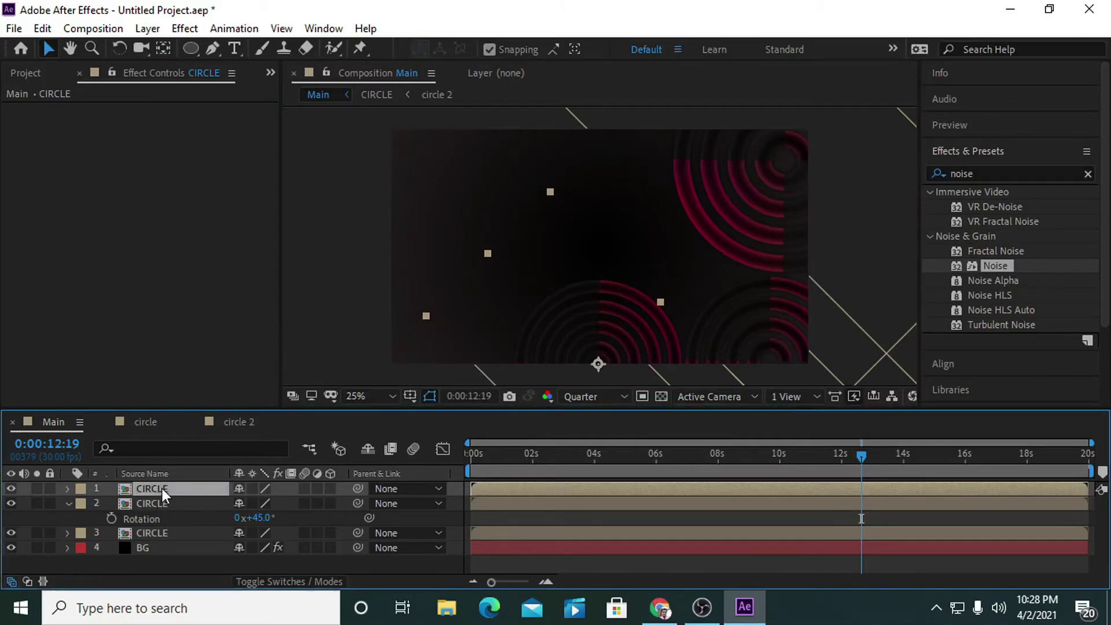
key("r")
left_click_drag(253, 502, 333, 501)
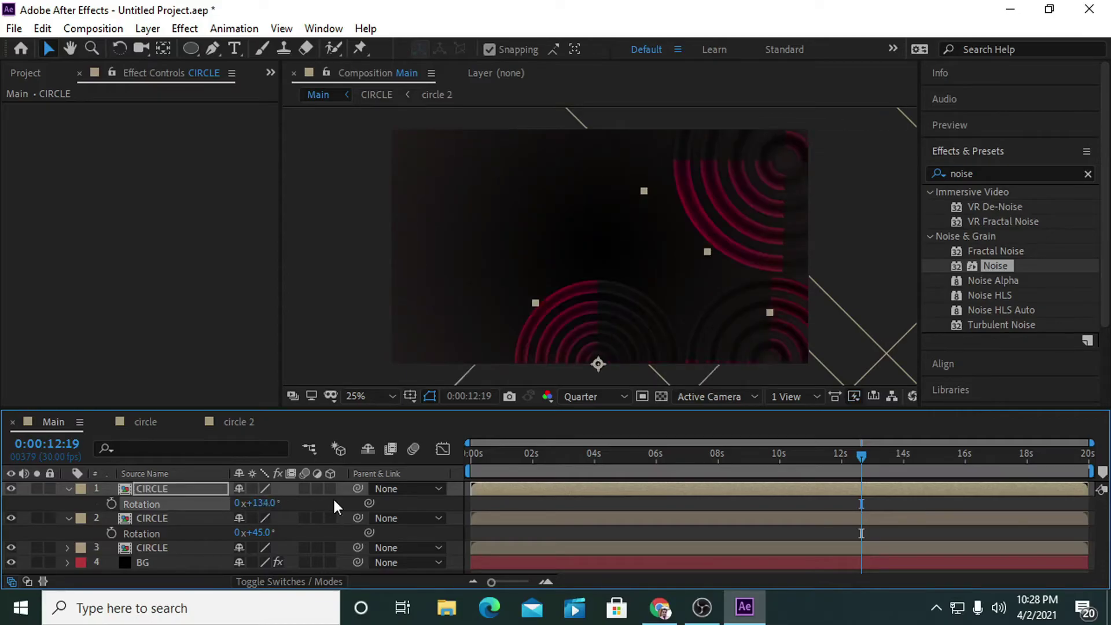
left_click(158, 518)
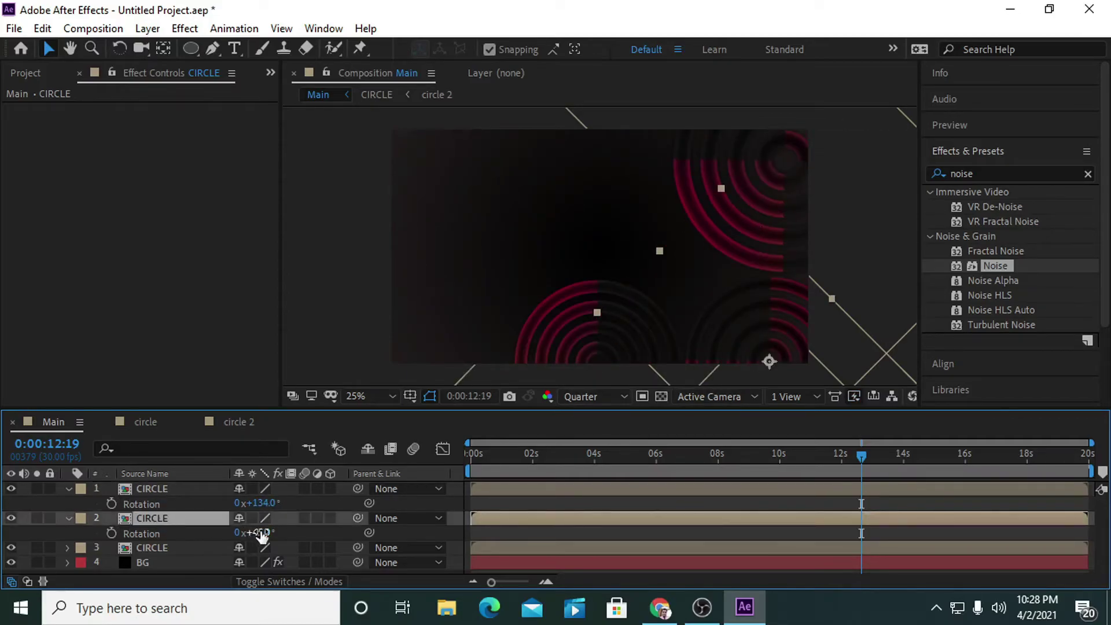
left_click_drag(262, 535, 286, 531)
left_click(280, 532)
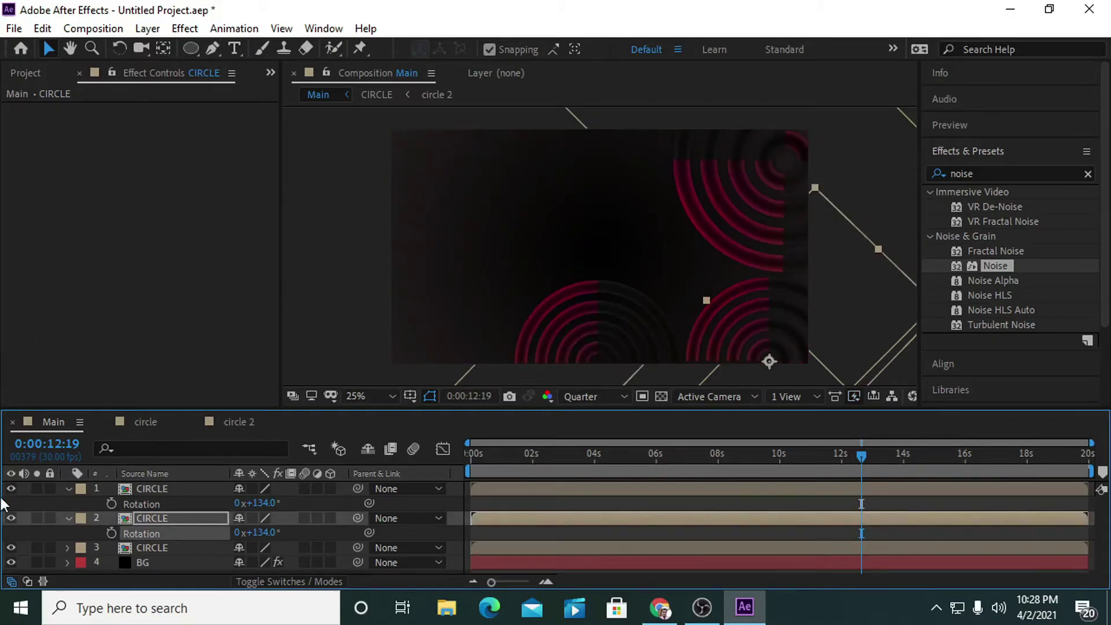
Duplicate the large upper-right CIRCLE layer and move the copy to the upper-left area of the frame, cropped by the left edge
left_click(151, 547)
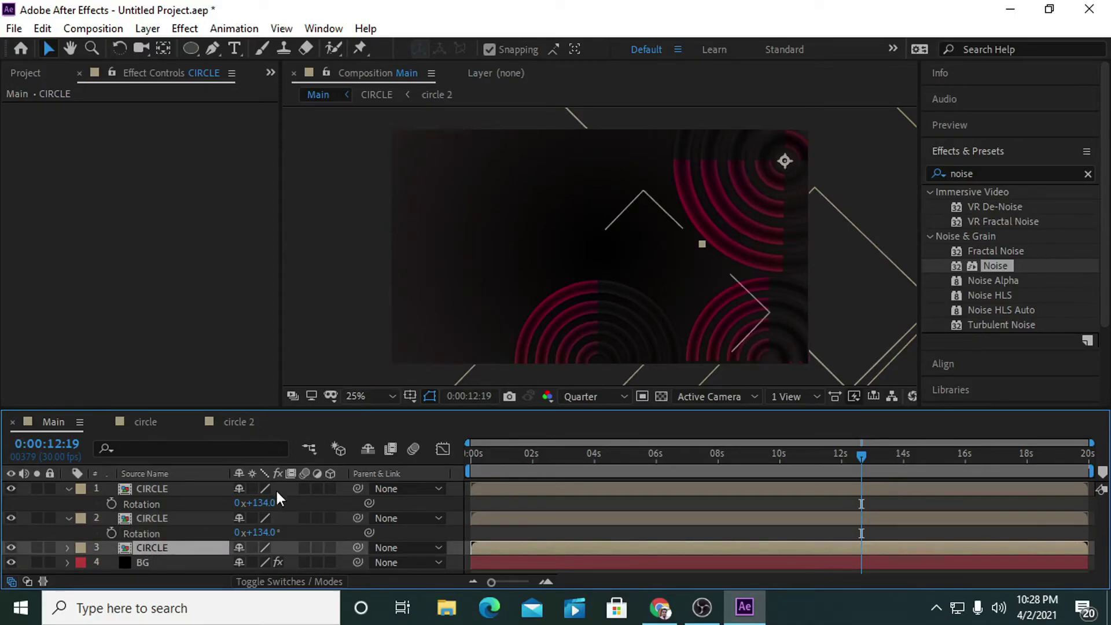
key("ctrl+d")
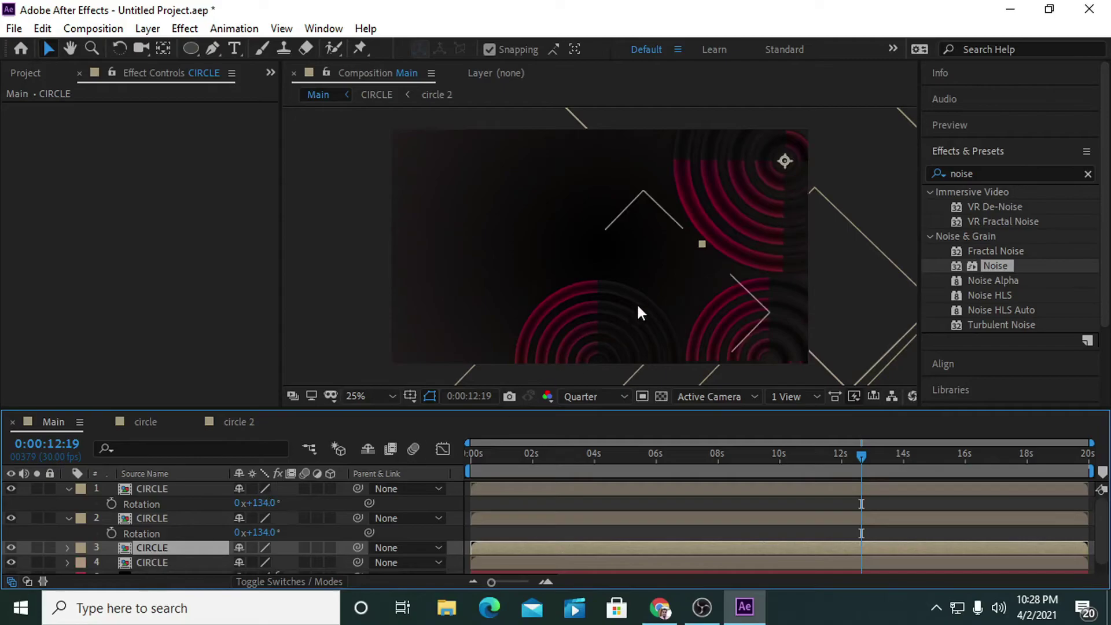
left_click_drag(701, 227, 409, 262)
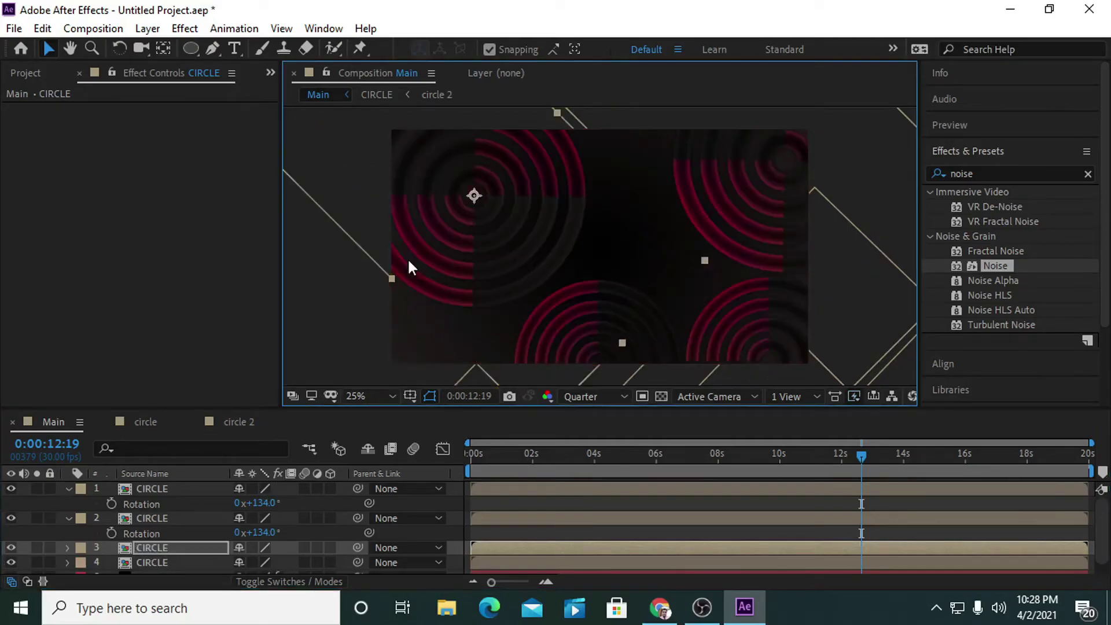
left_click_drag(529, 246, 508, 255)
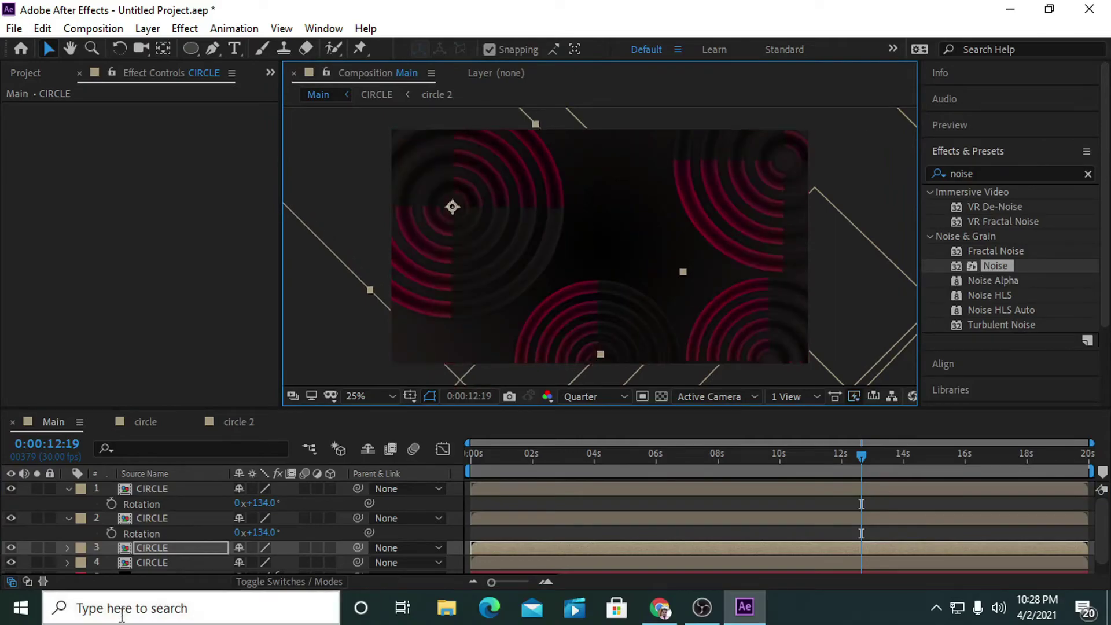
Scale the upper-left CIRCLE layer to 150%, move it closer to the frame's upper-left corner and preview from the start
left_click(216, 550)
key("s")
left_click(259, 561)
key("BackSpace")
type("150")
key("Return")
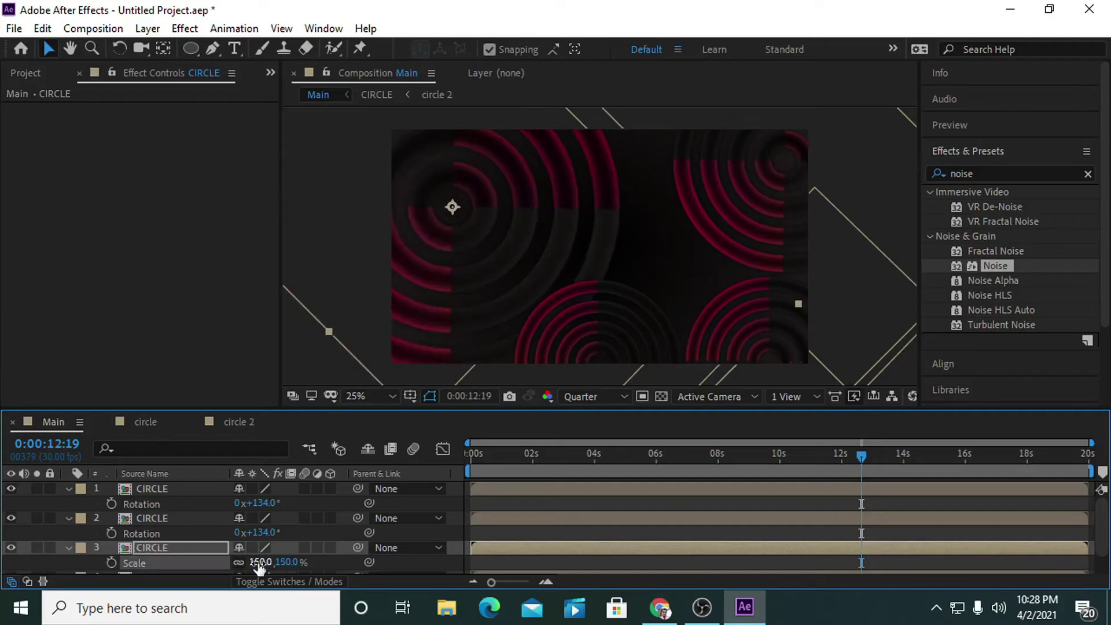
left_click_drag(497, 265, 461, 230)
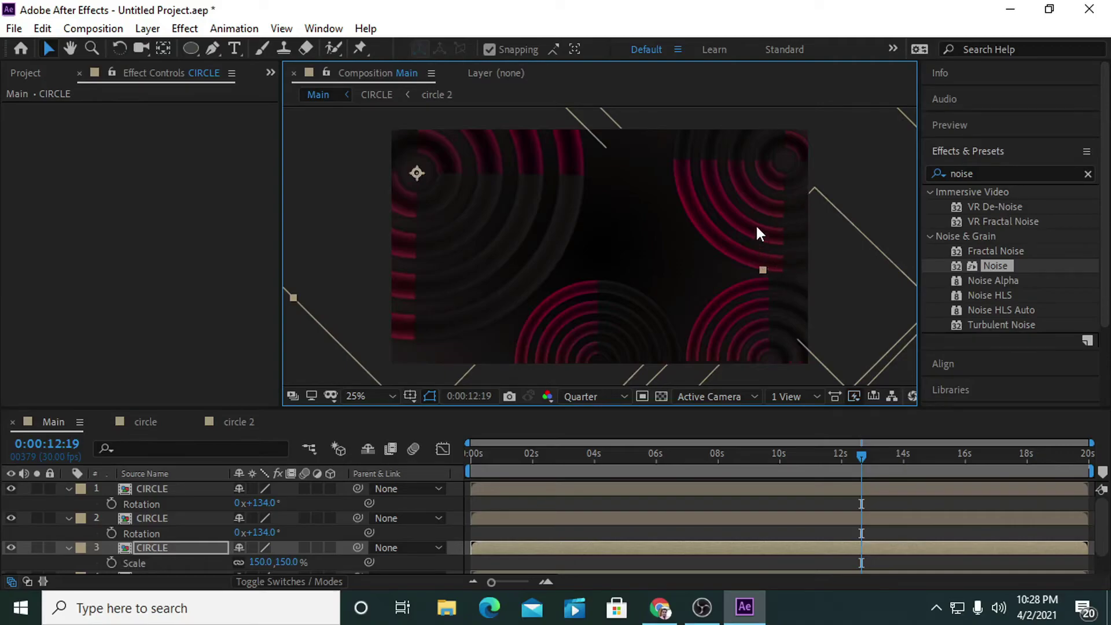
left_click_drag(861, 457, 390, 461)
key("space")
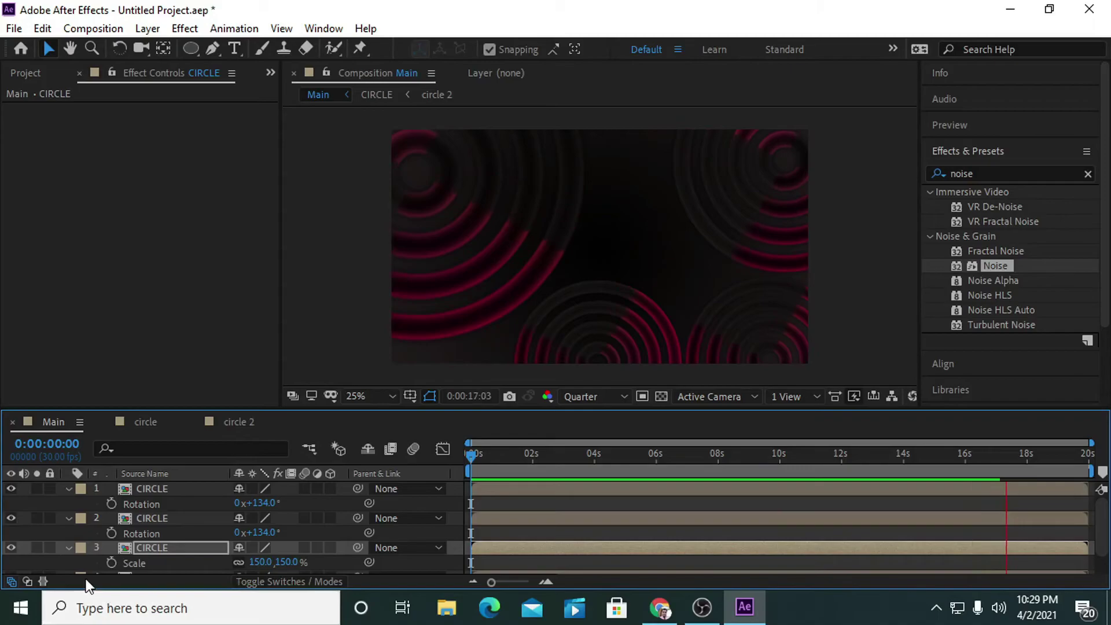
Set the opacity of the large upper-left CIRCLE layer to 75% and play the animation
left_click(157, 549)
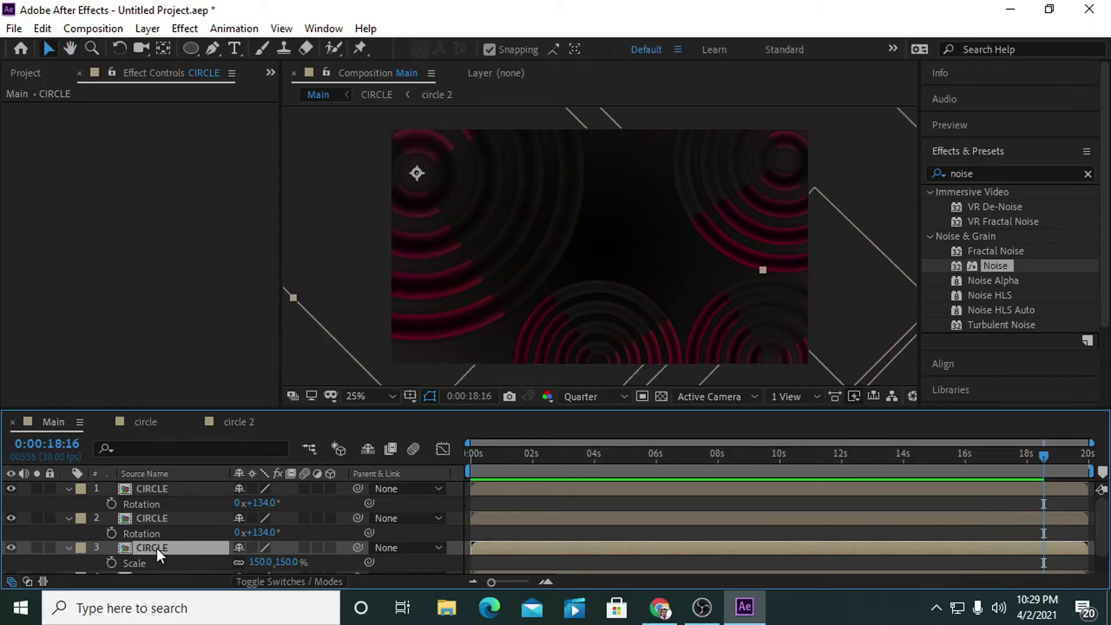
key("t")
left_click(244, 561)
type("75")
key("Return")
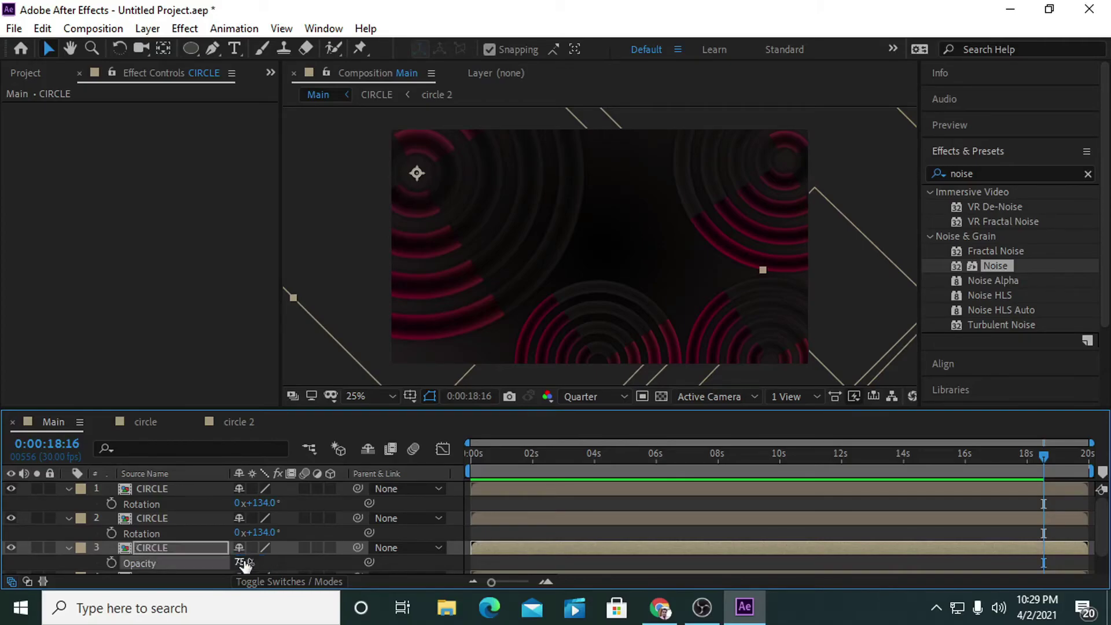
key("space")
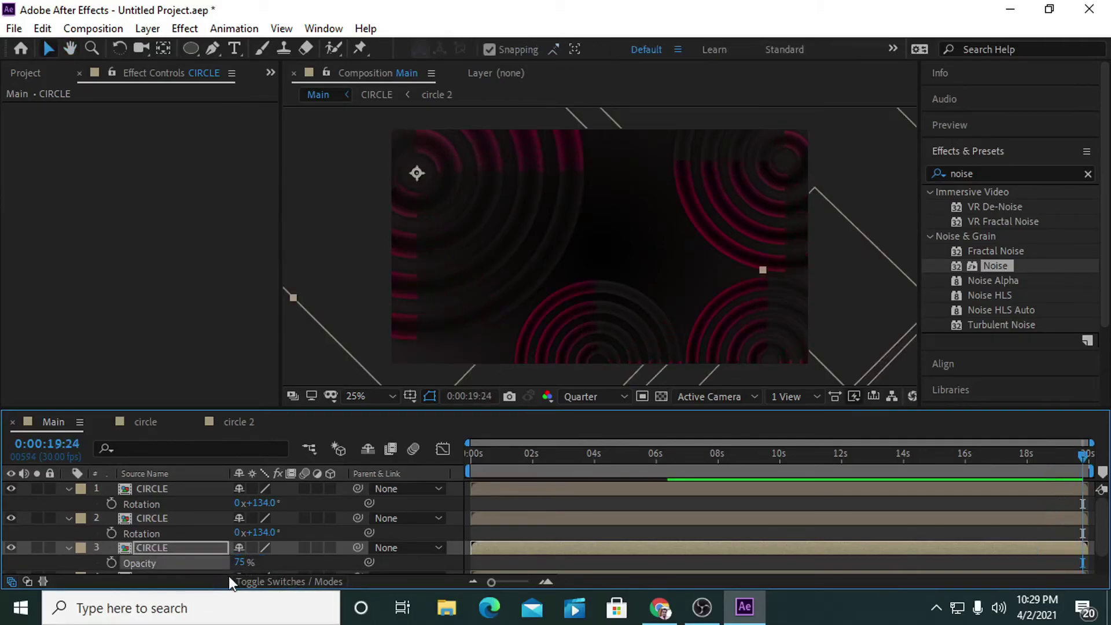
Lower the opacity of the large upper-left CIRCLE layer to 25% and preview the composition
left_click(241, 563)
type("25")
key("Return")
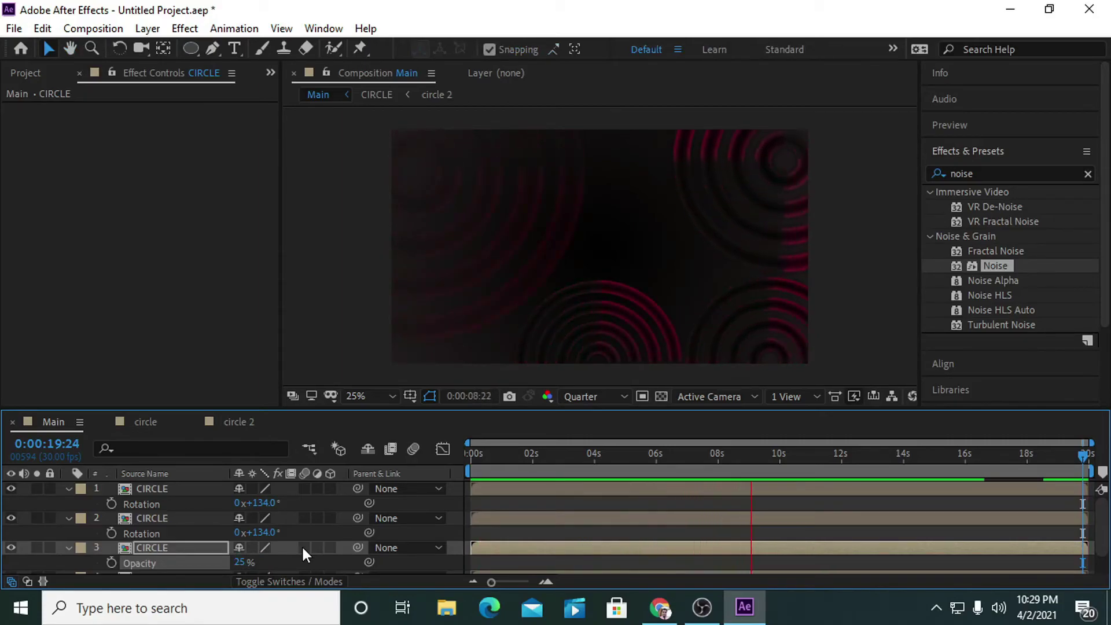
key("space")
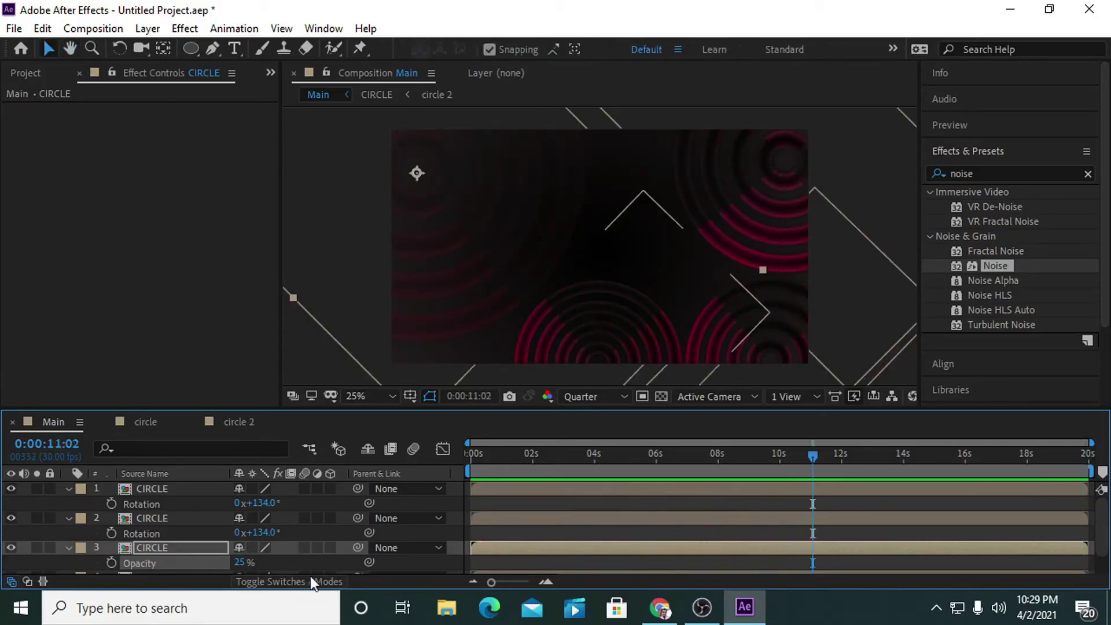
Add a text layer reading "LETS CREATE THE MAGIC" in the middle area of the frame
left_click(234, 49)
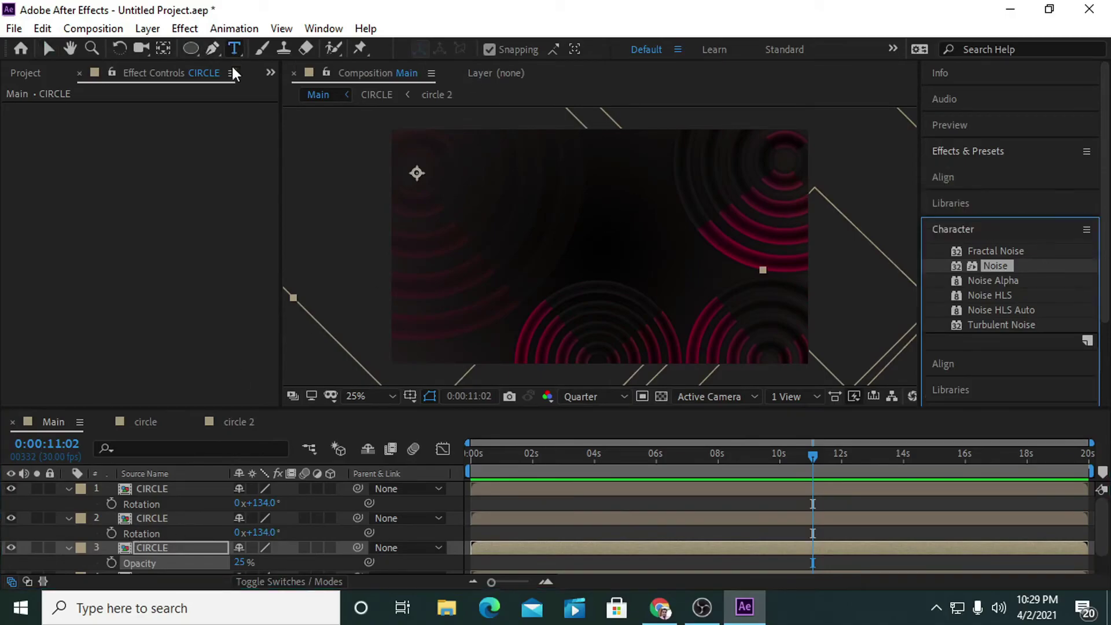
left_click(499, 247)
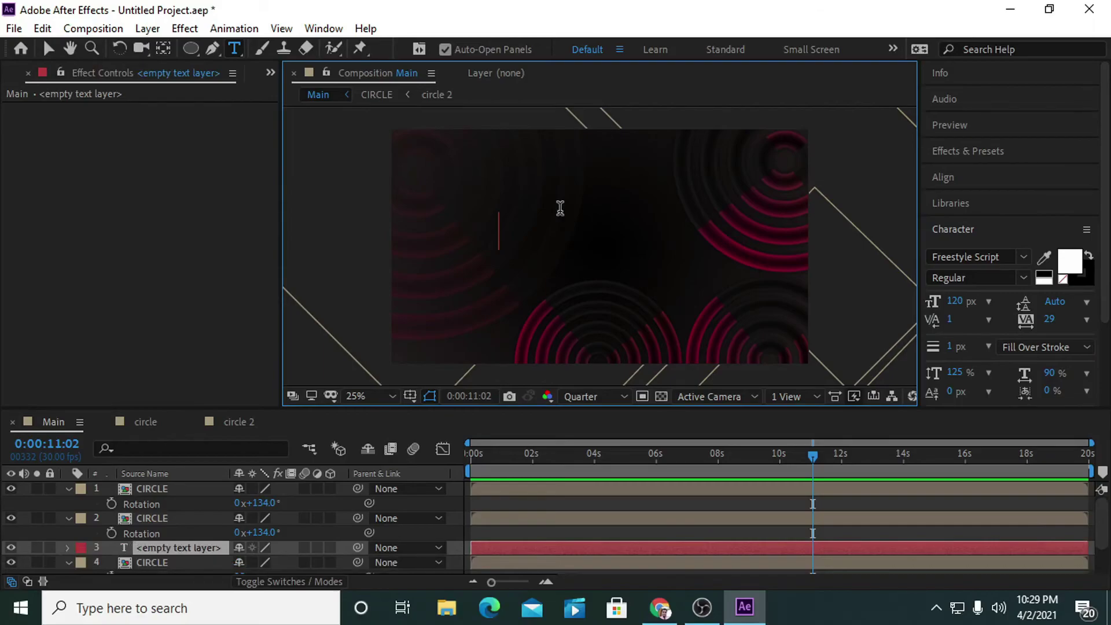
type("LE")
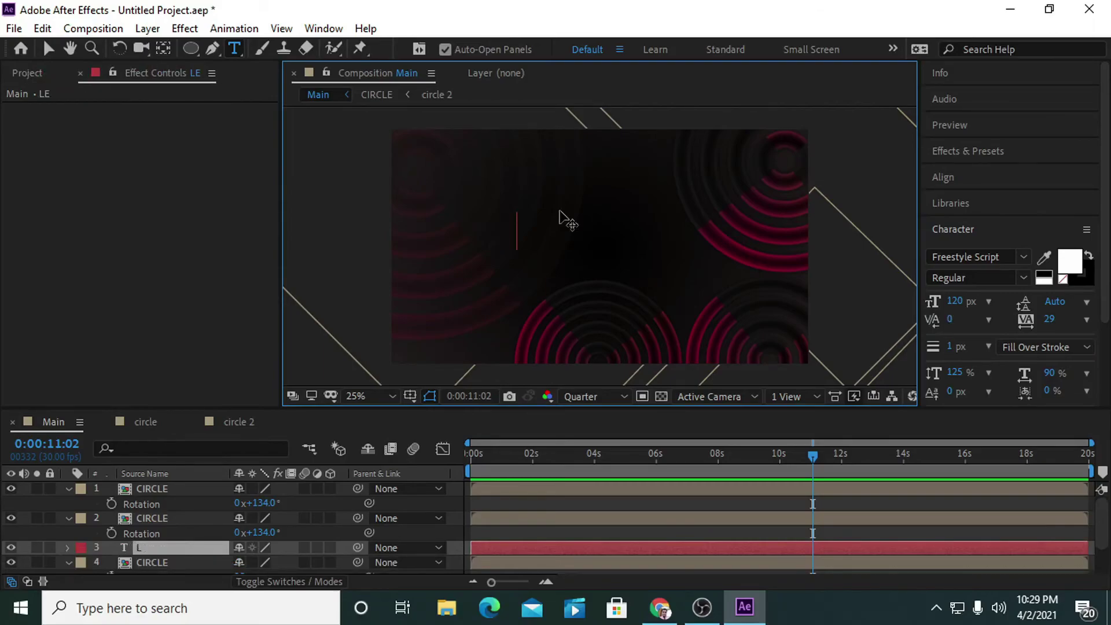
type("TS CREATE")
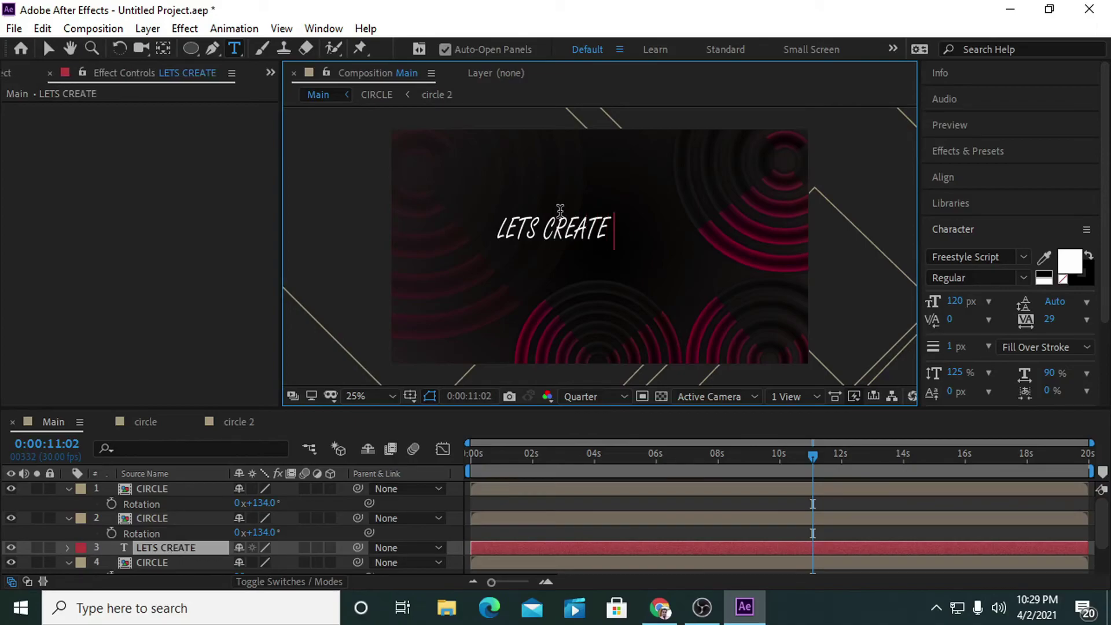
type(" THE")
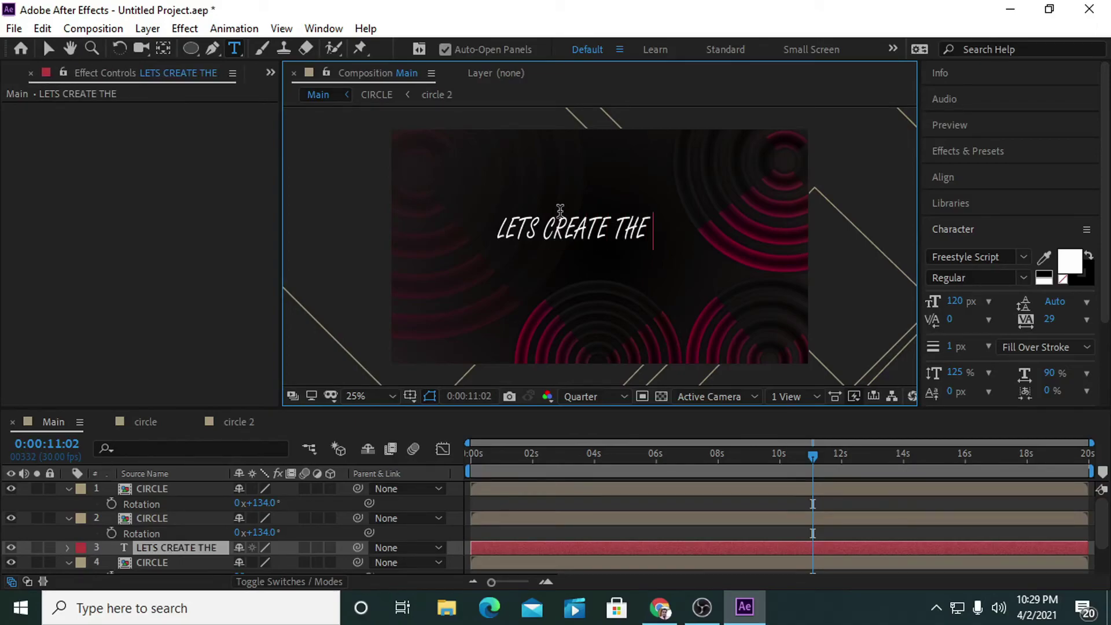
type(" MAGIC")
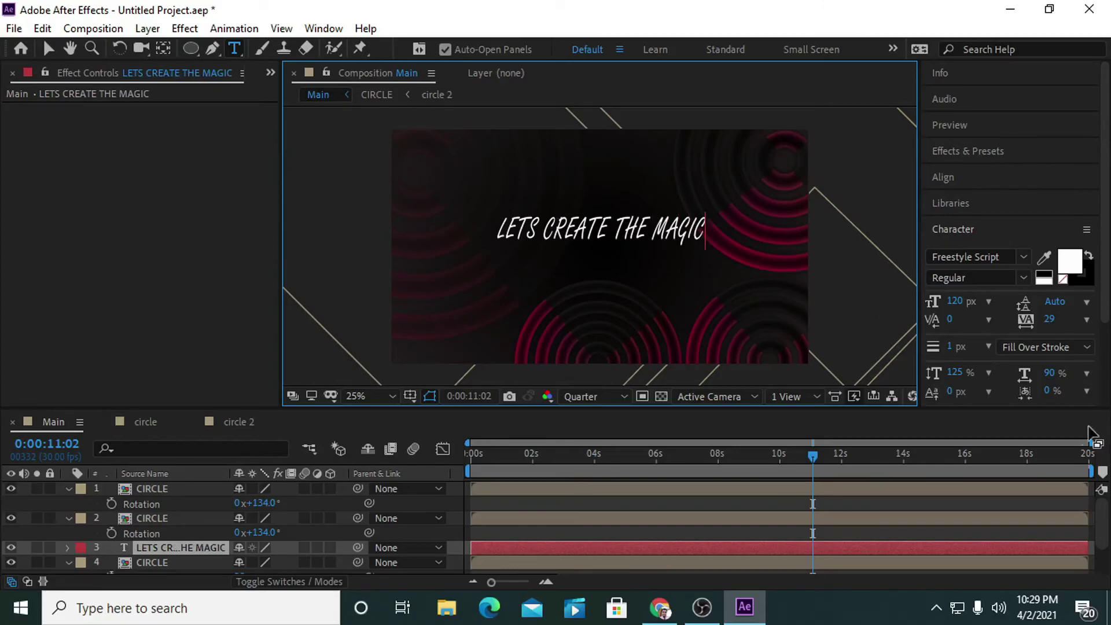
Center the text layer horizontally and vertically in the composition and move its anchor point to the text's center
left_click(978, 180)
left_click(970, 220)
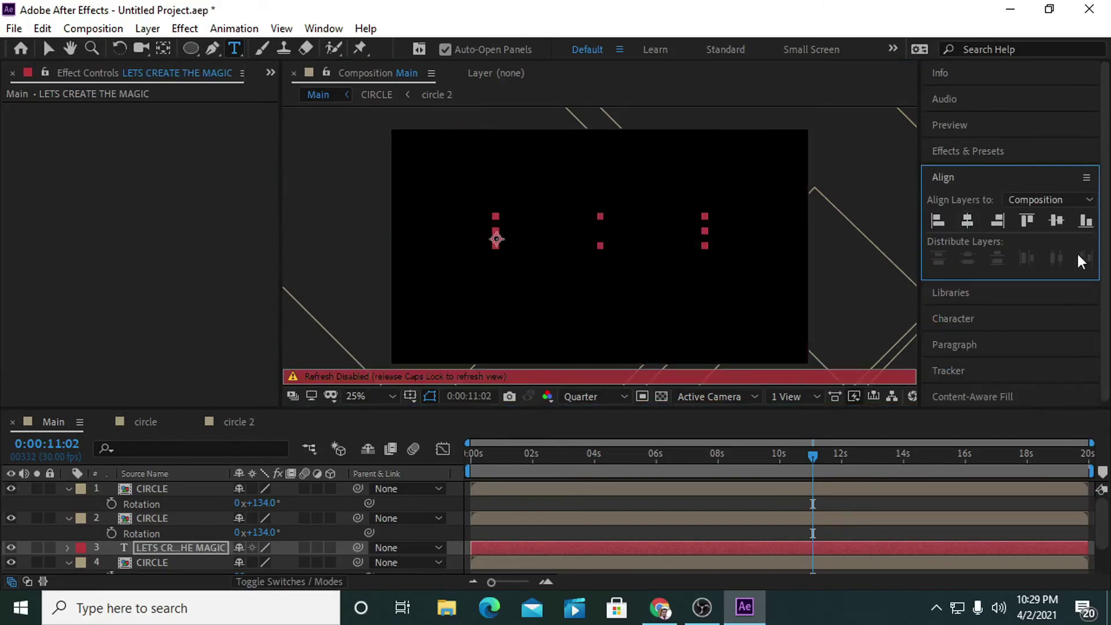
left_click(1063, 223)
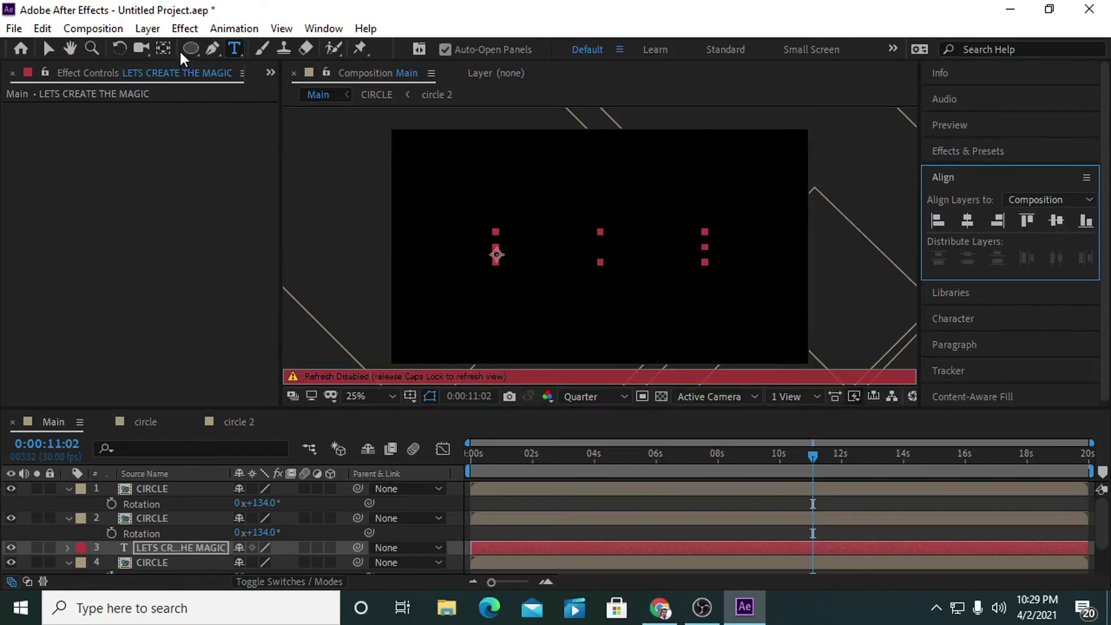
key("Caps_Lock")
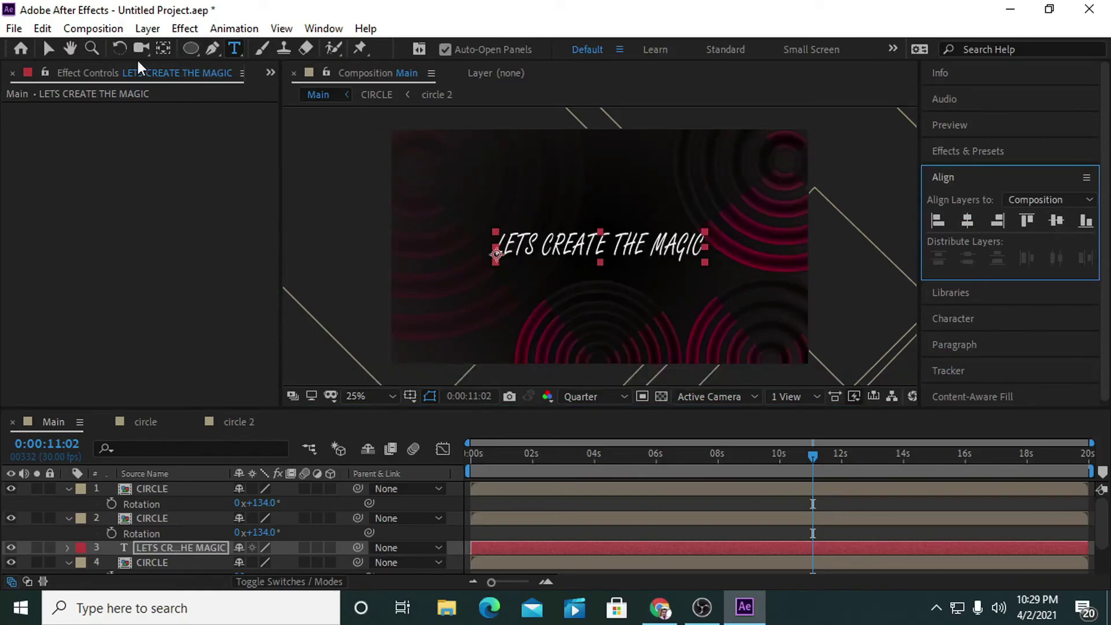
left_click(169, 45)
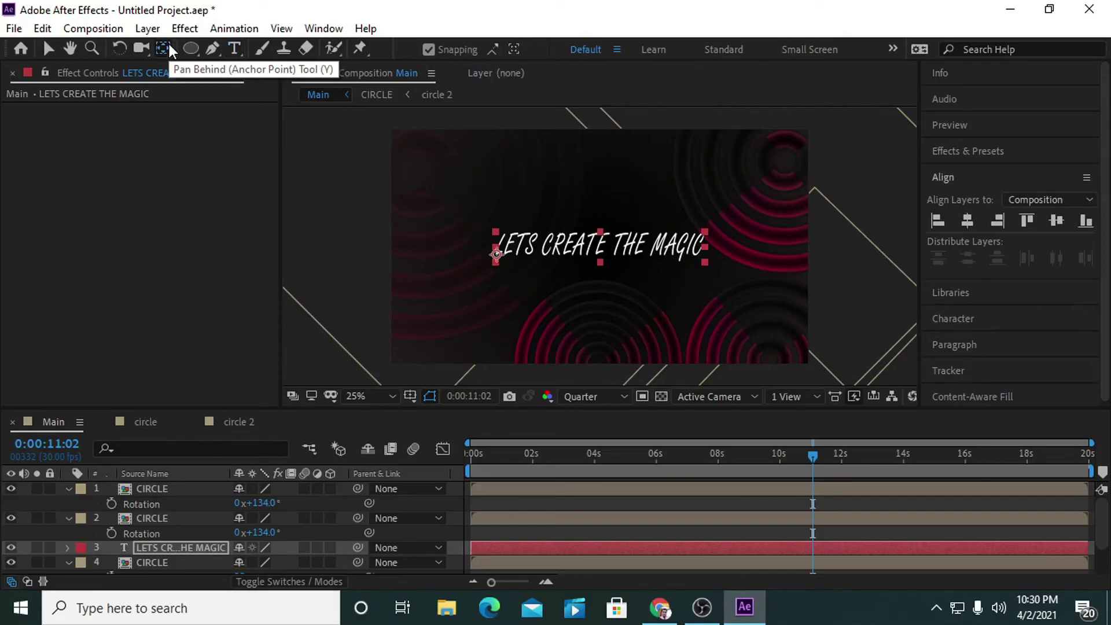
double_click(168, 46, "ctrl")
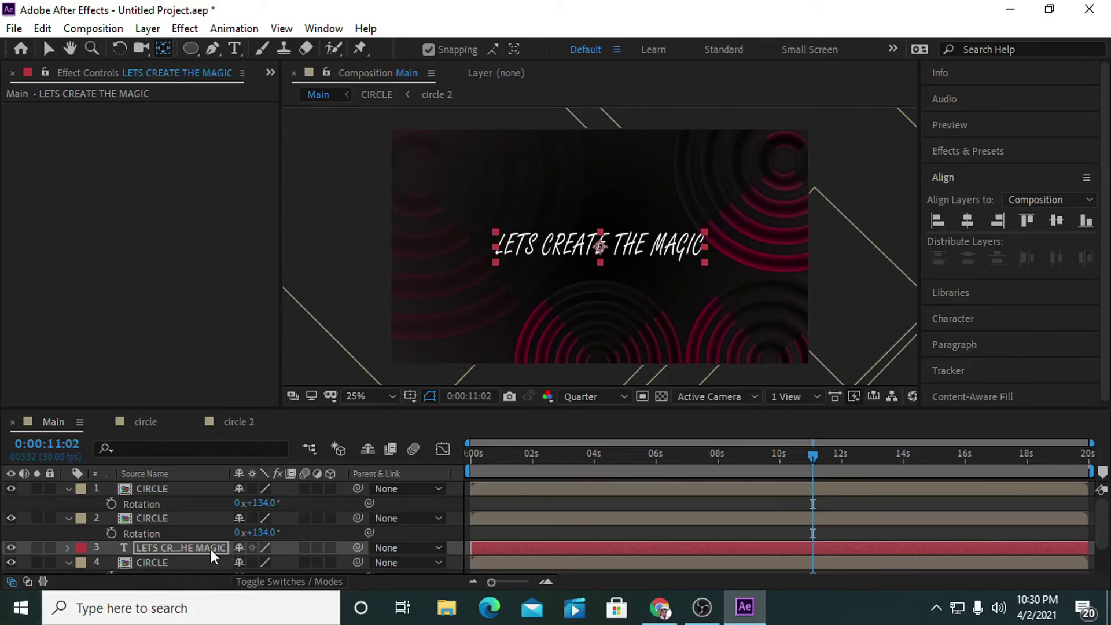
Add a Position animator to the LETS CREATE THE MAGIC text layer
left_click(66, 548)
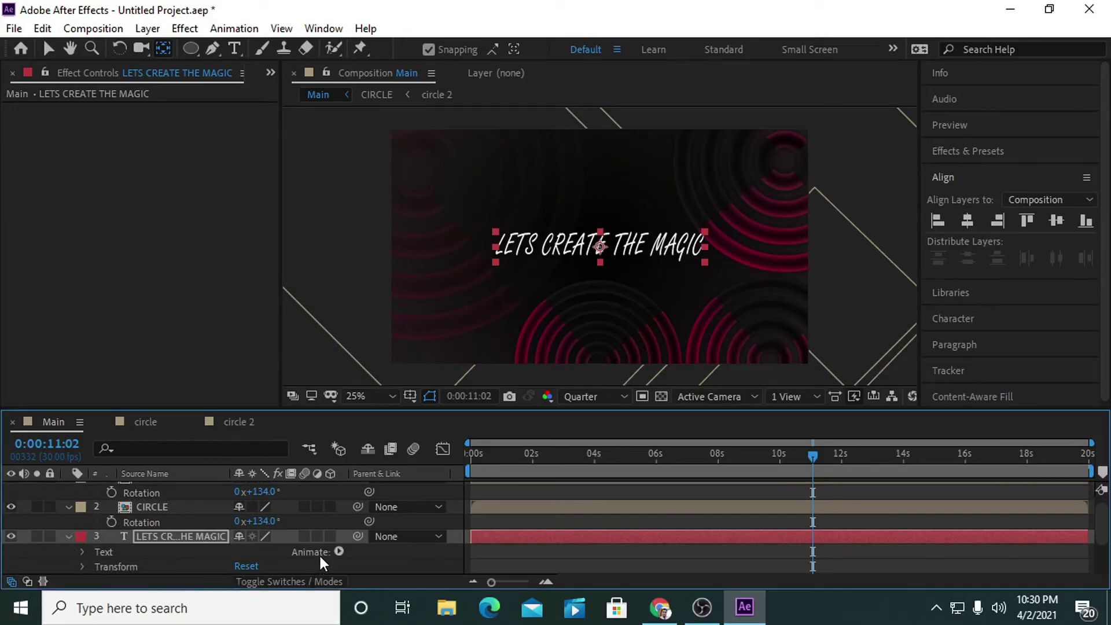
left_click(336, 551)
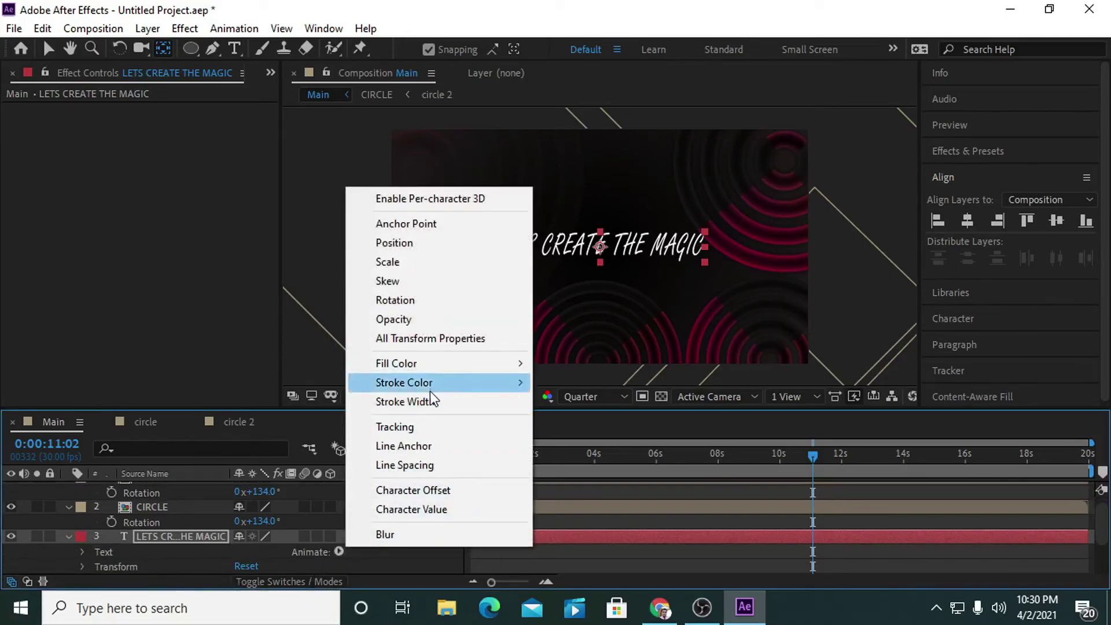
left_click(418, 243)
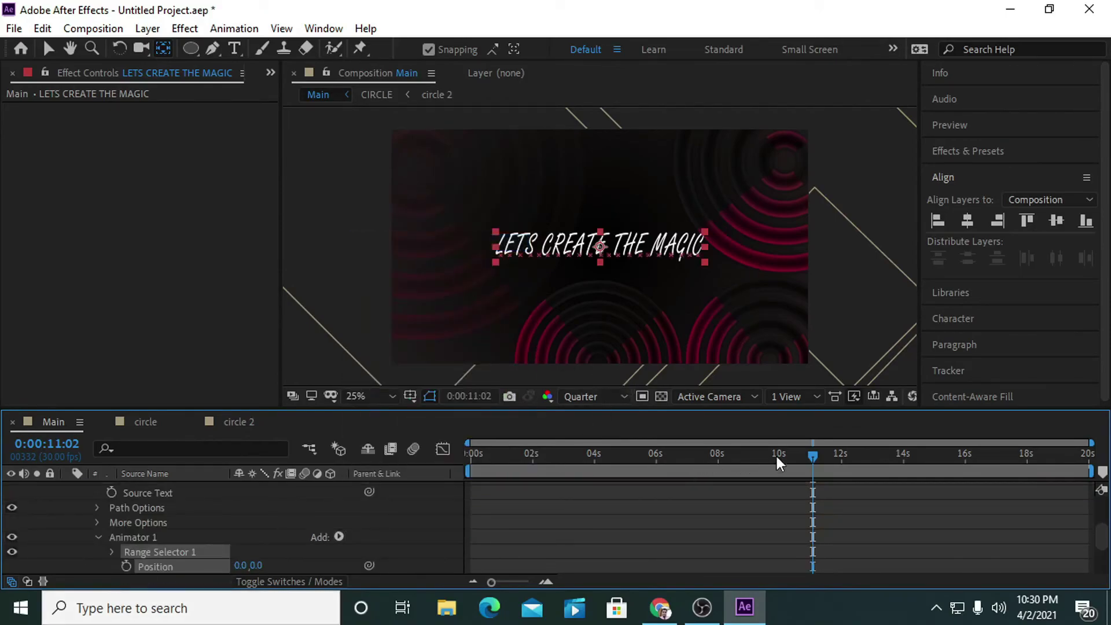
At 0:00:05:01, offset the text animator's Position to 0, 620 so the text sits just below the frame
left_click_drag(811, 458, 598, 483)
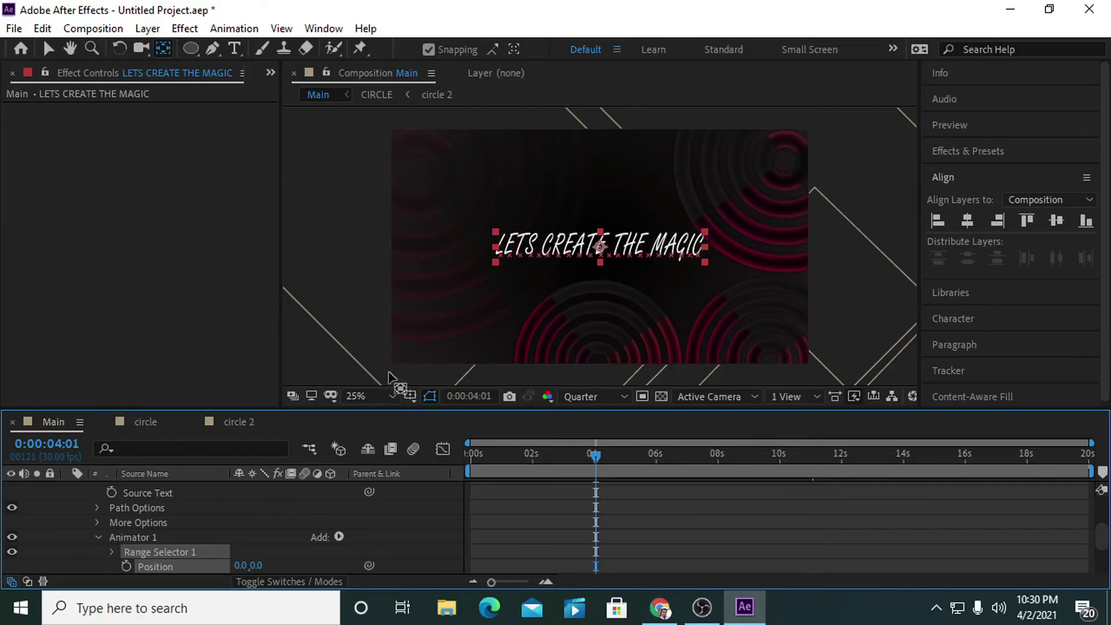
key("space")
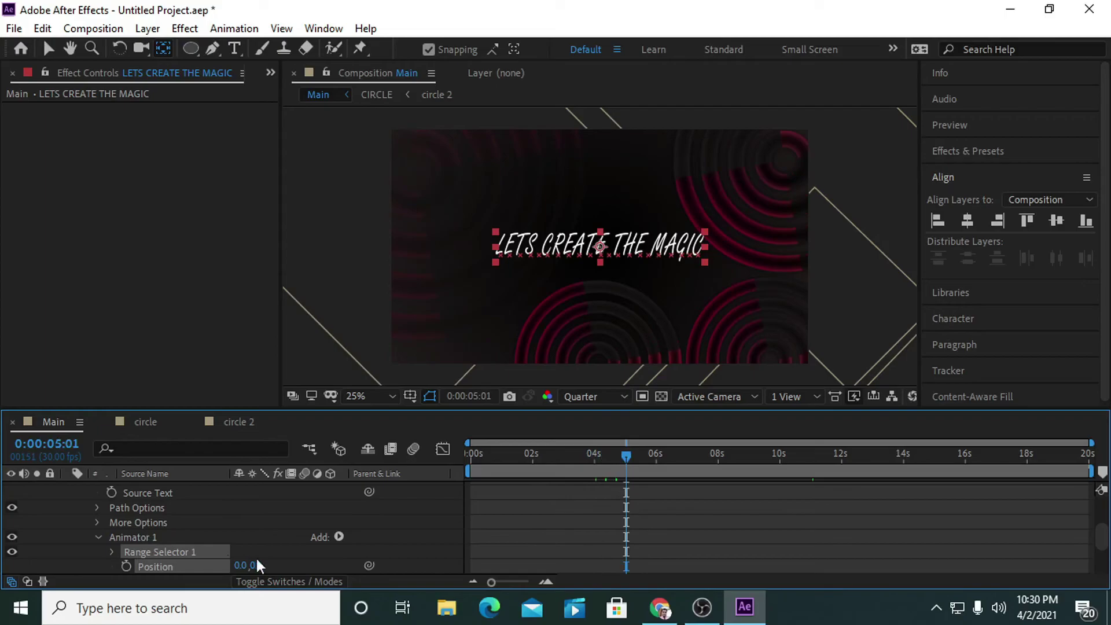
left_click(126, 565)
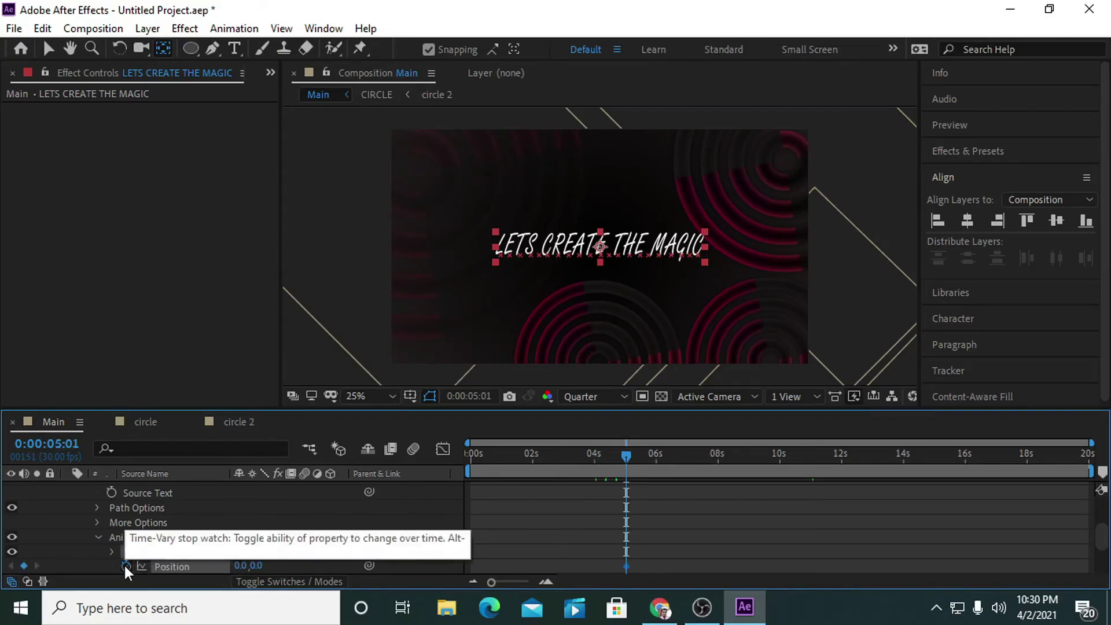
left_click(126, 566)
left_click_drag(255, 566, 877, 484)
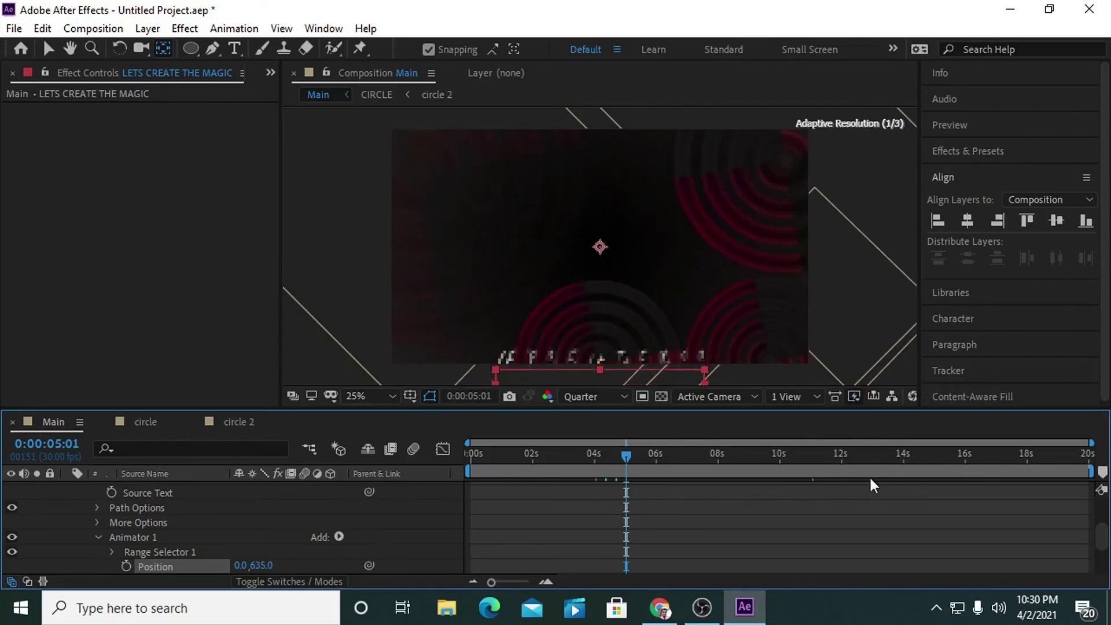
left_click_drag(259, 570, 245, 573)
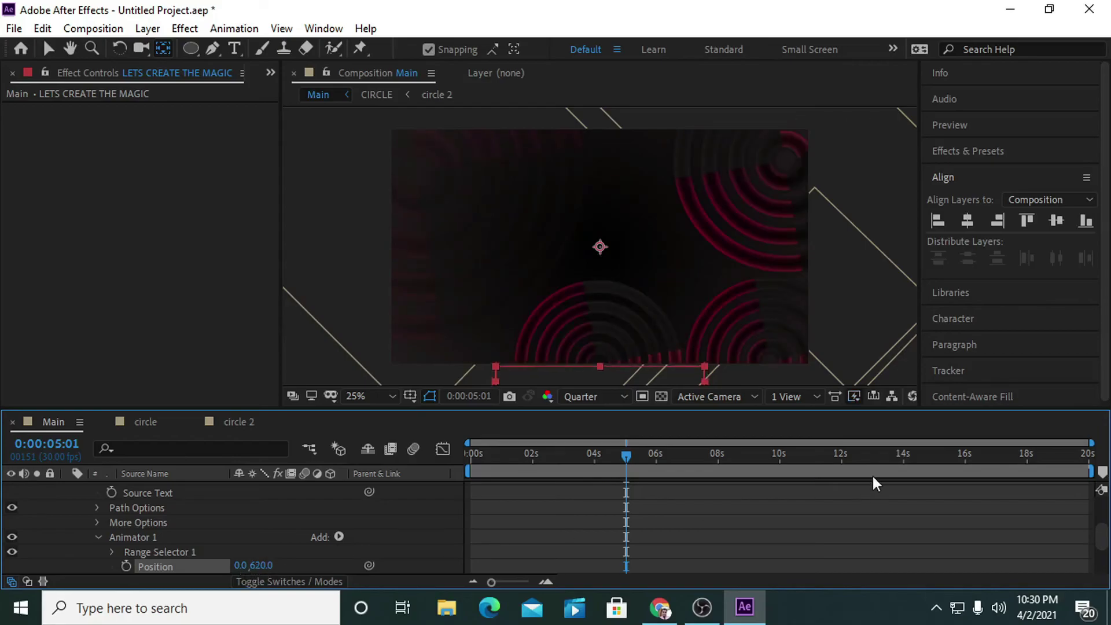
Keyframe the animator's Position at 0:00:05:11 with 0, 620 and at 0:00:05:21 with 0, 0
key("shift+Page_Down")
scroll(121, 516, "down", 1)
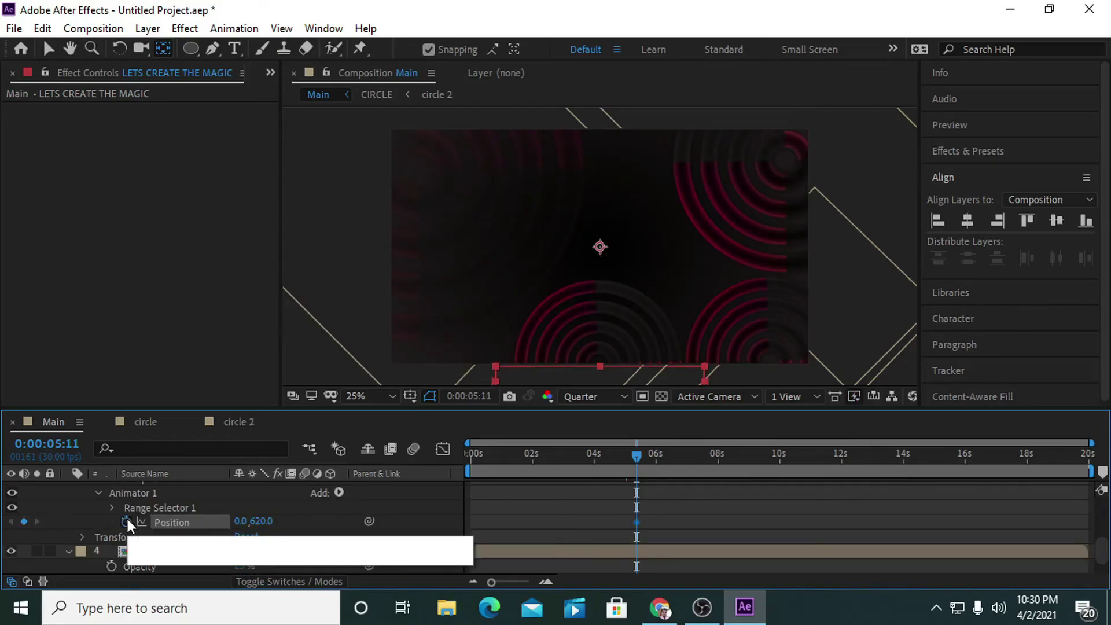
left_click(126, 521)
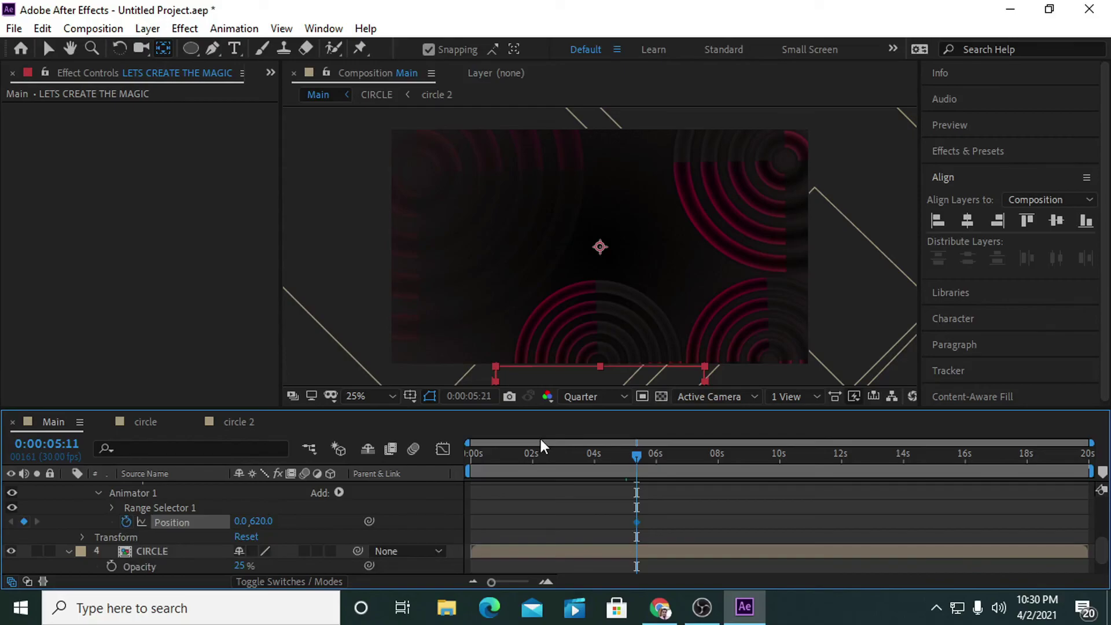
key("shift+Page_Down")
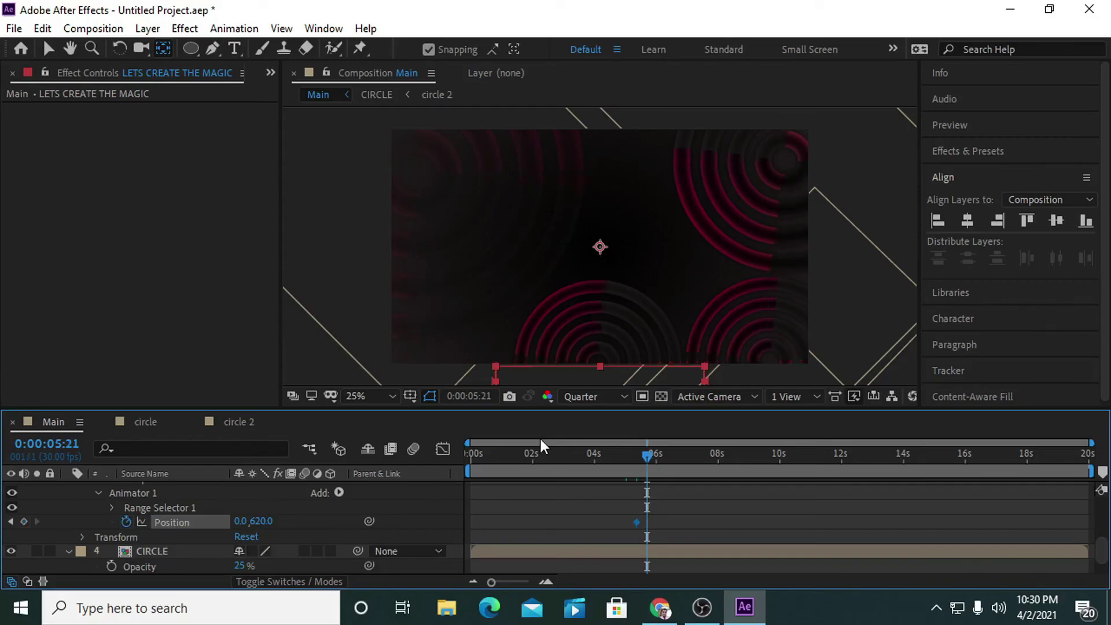
left_click(257, 523)
type("0")
key("Return")
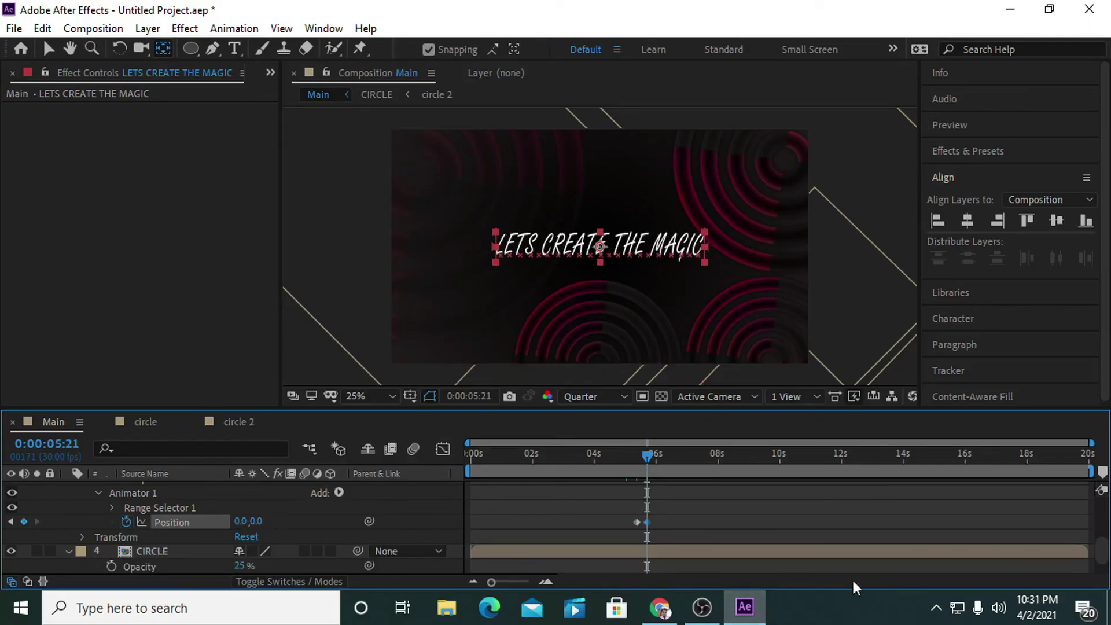
Ease both Position keyframes and reshape the speed graph so the text starts fast and slows gradually into the second keyframe
left_click_drag(688, 514, 616, 528)
left_click(442, 450)
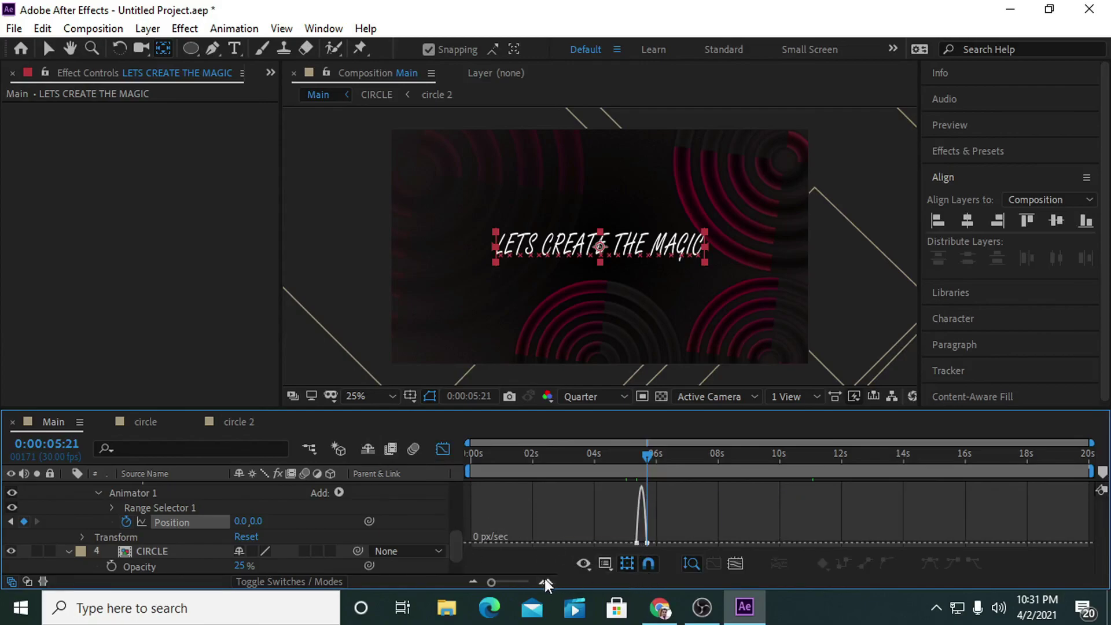
left_click_drag(499, 580, 511, 581)
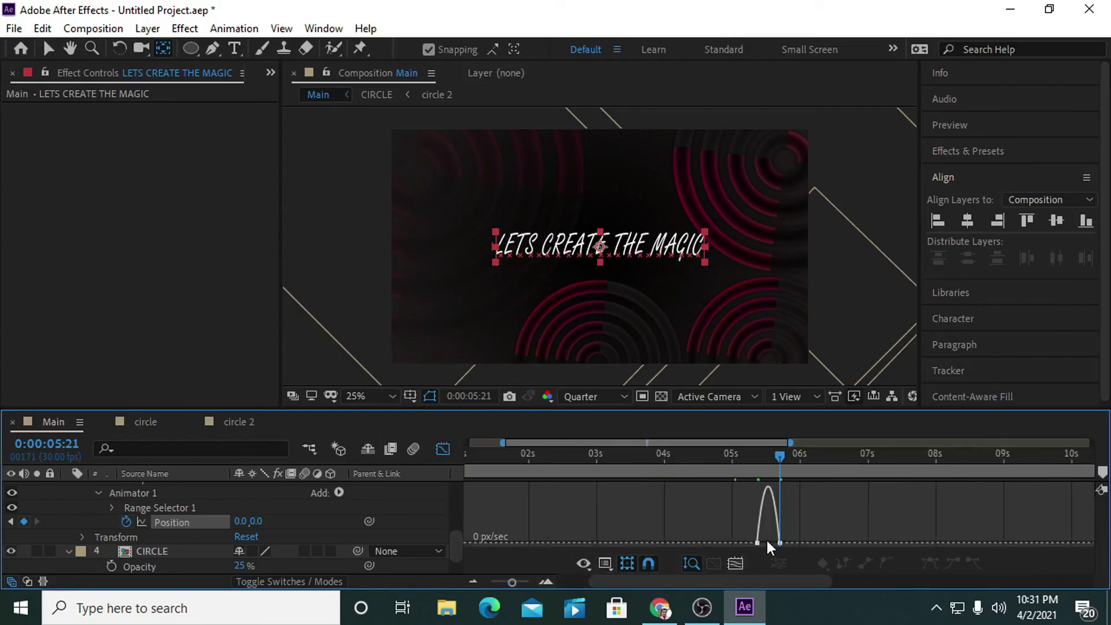
left_click(780, 543)
left_click_drag(774, 542, 754, 542)
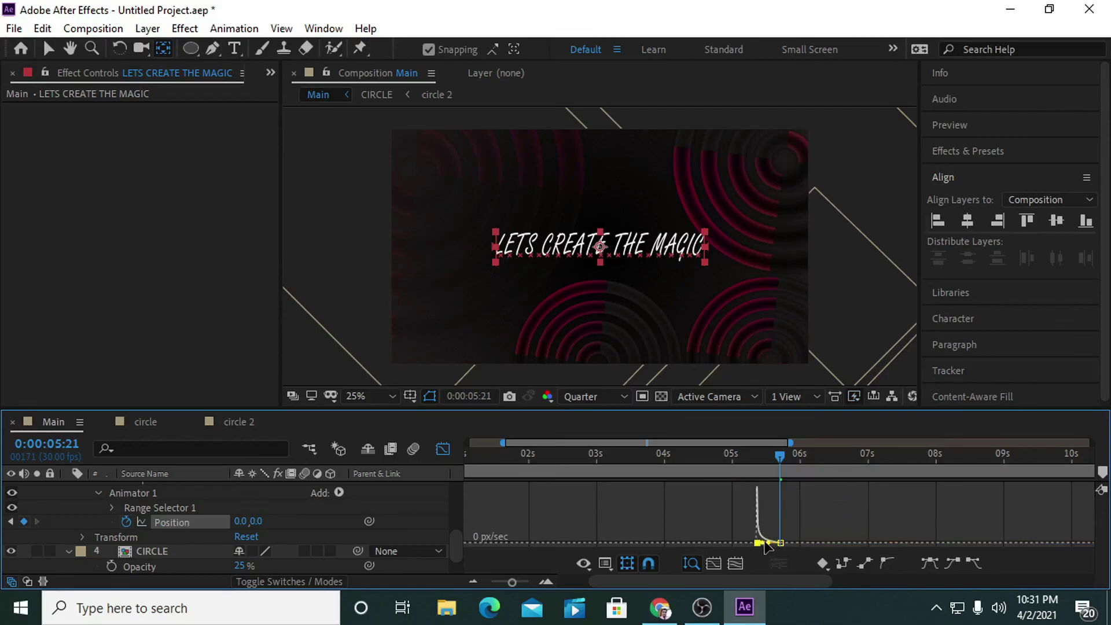
Leave the graph view and play the composition from the start to check the text animation
left_click_drag(780, 456, 466, 451)
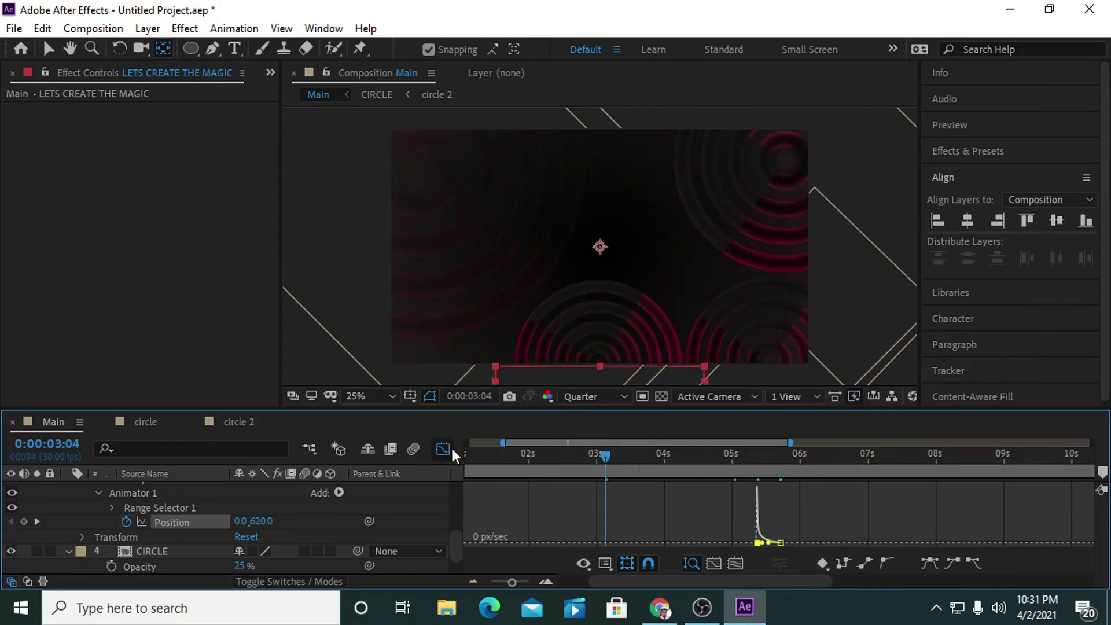
left_click(444, 449)
left_click_drag(606, 457, 408, 464)
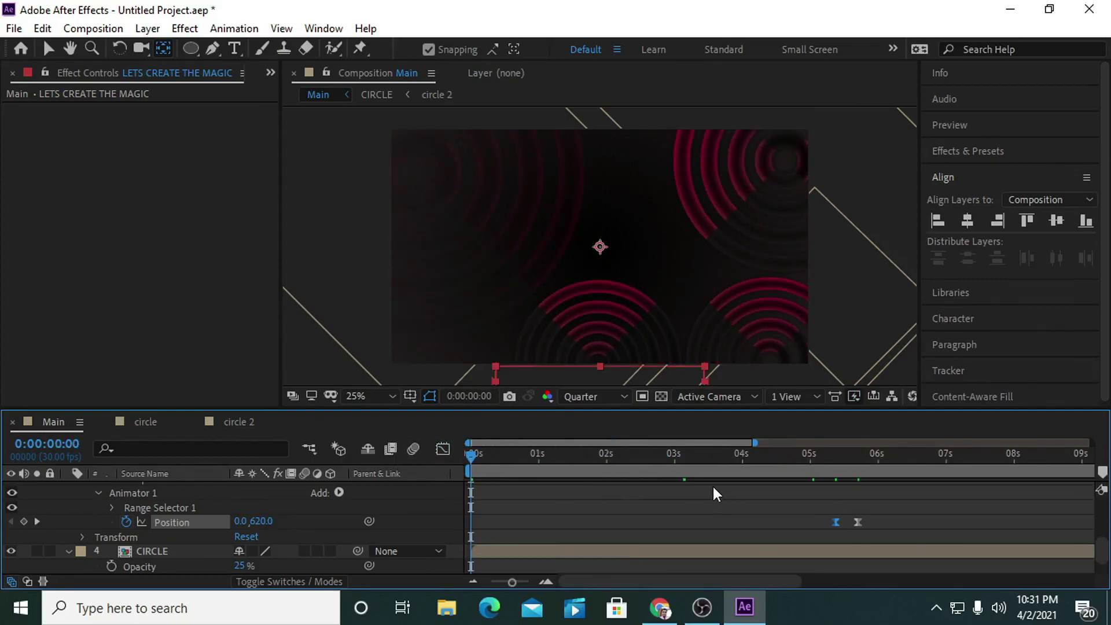
key("space")
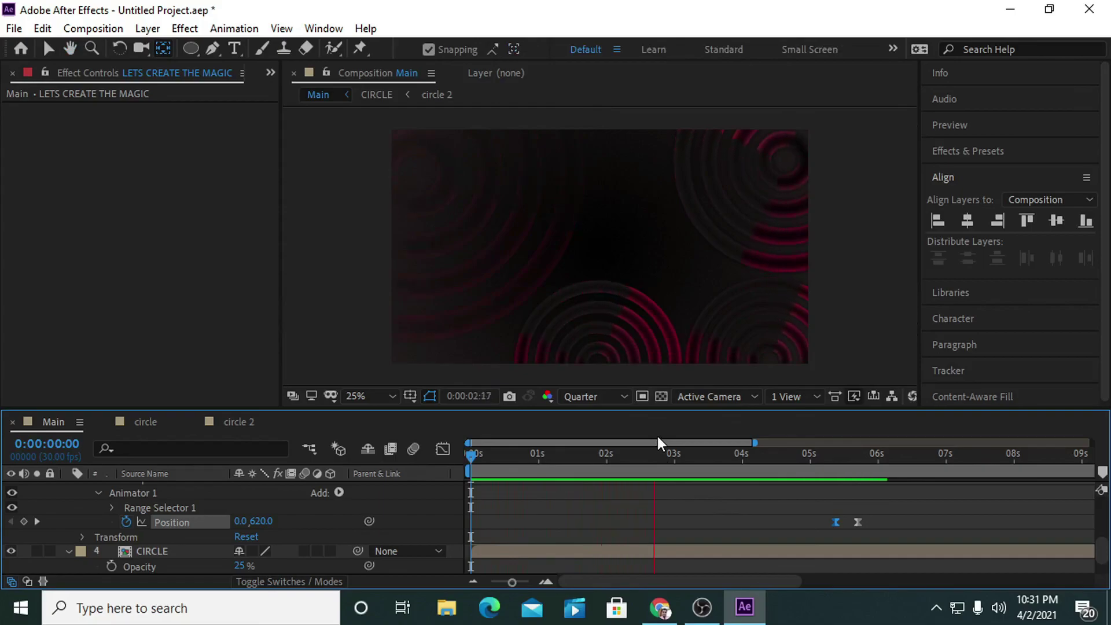